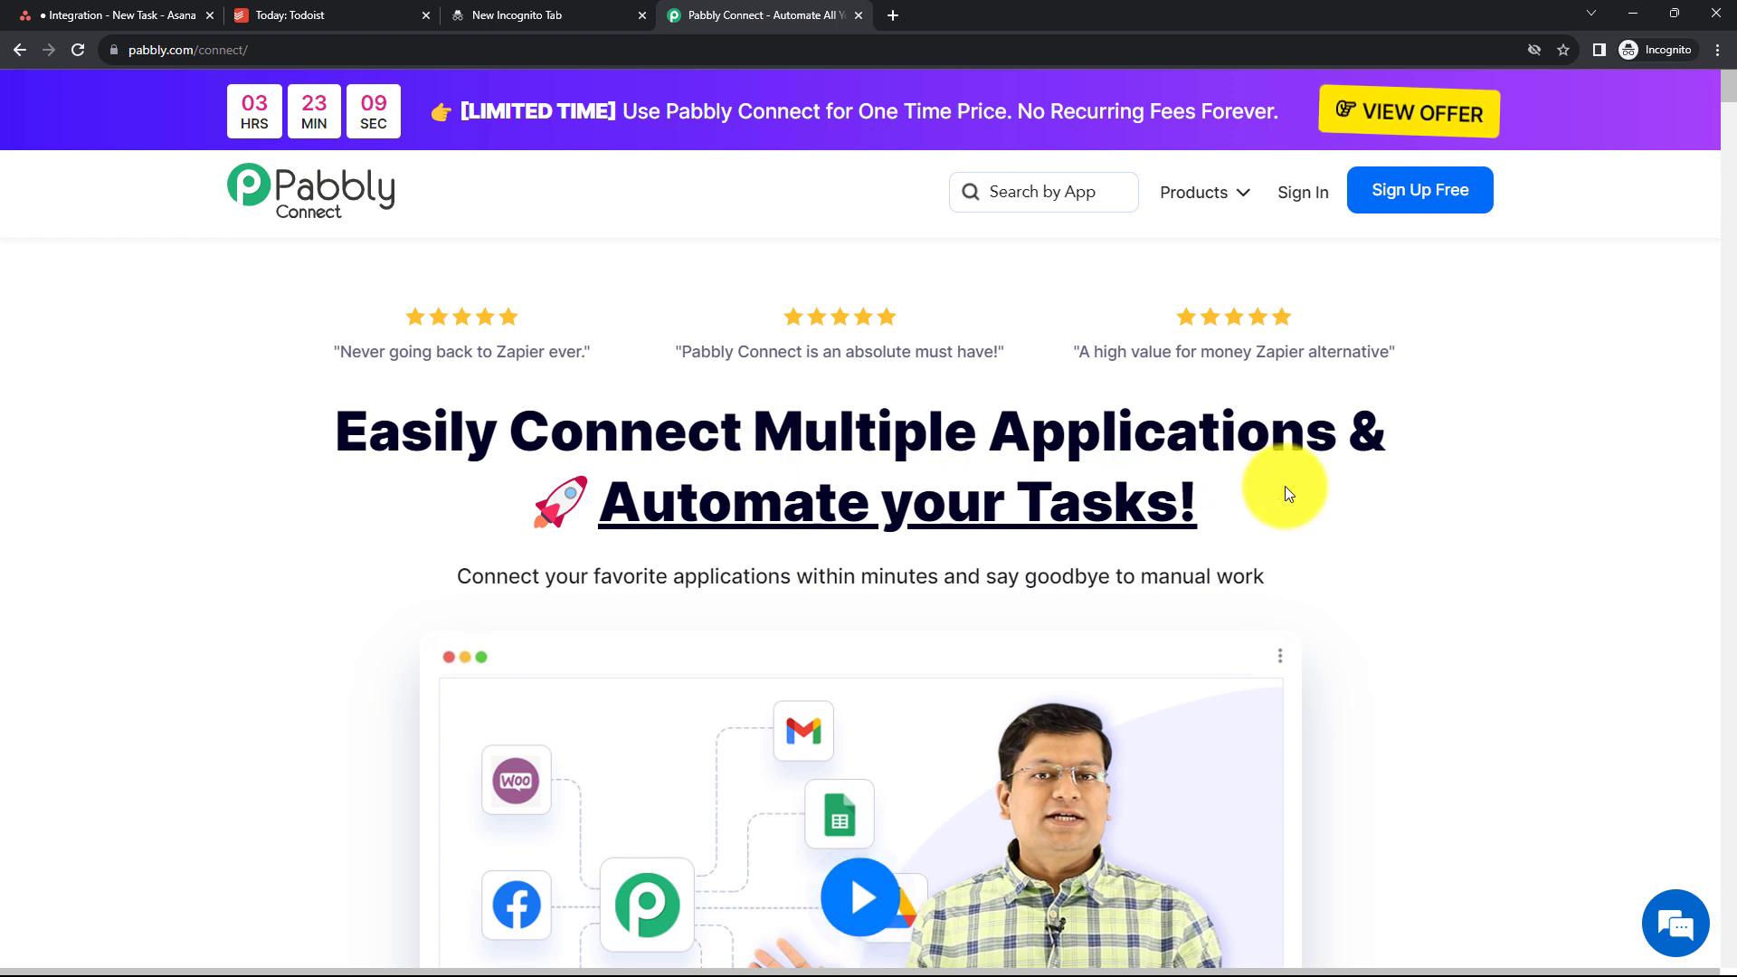
# - Open Pabbly Connect and create a workflow named "Create Asana Tasks From Todoist Task Automatically"
pyautogui.click(1296, 201)
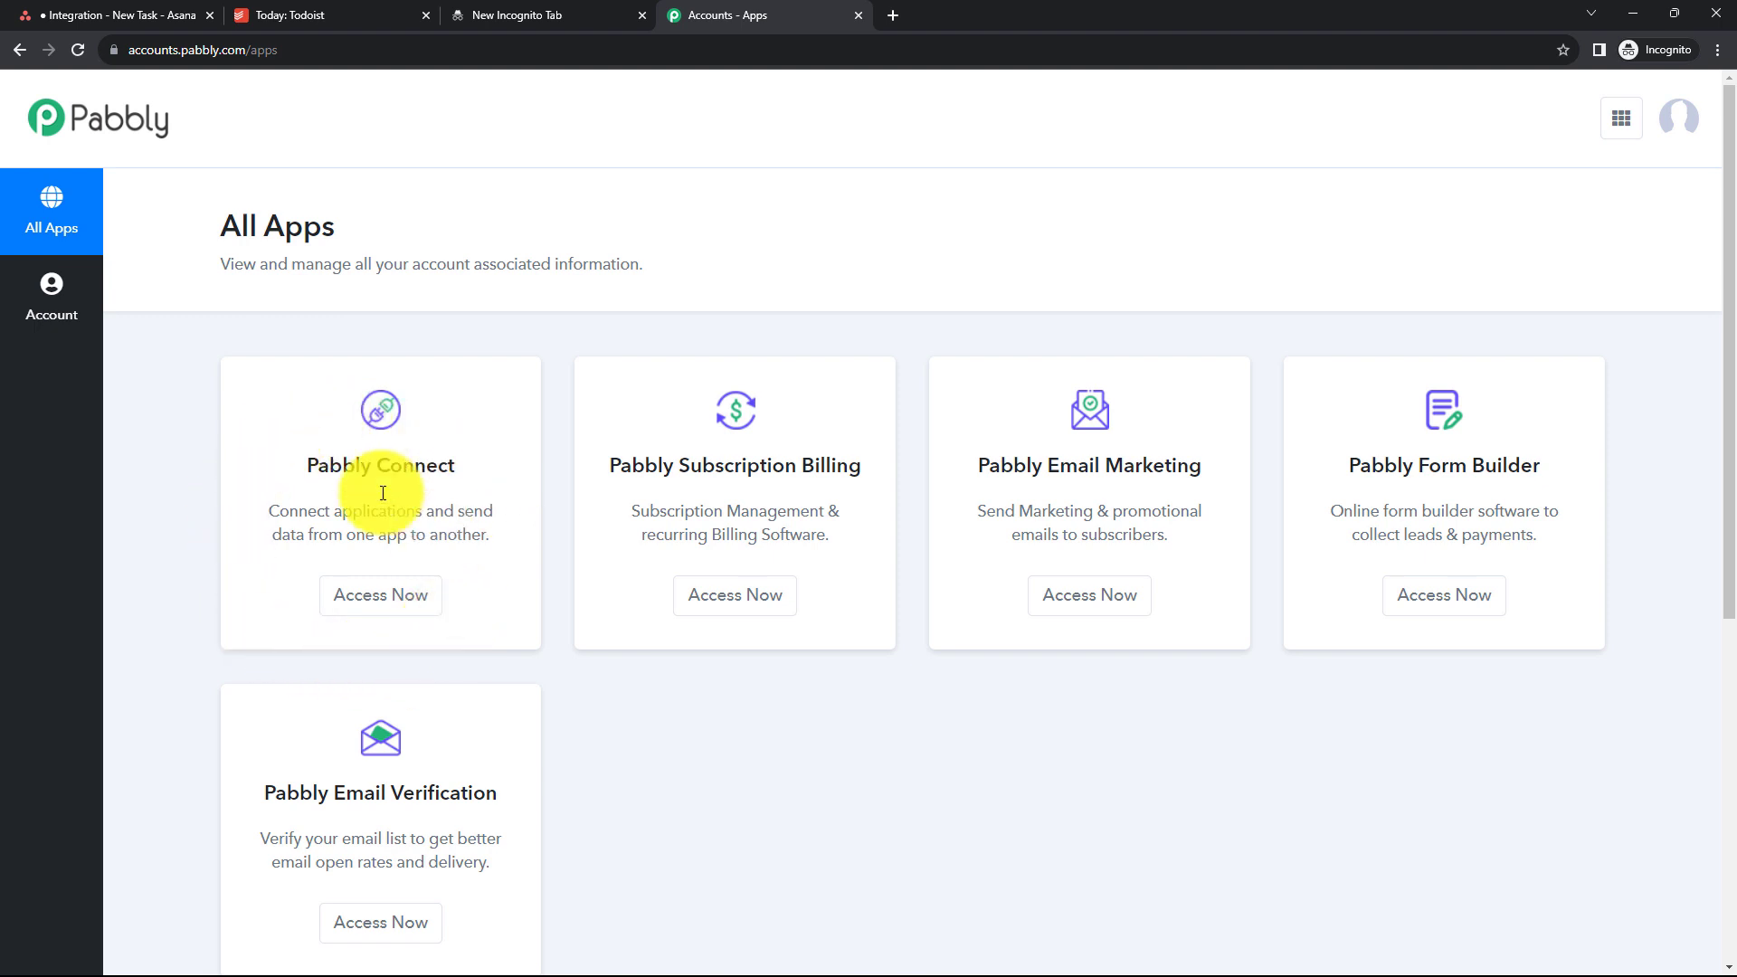
pyautogui.click(367, 611)
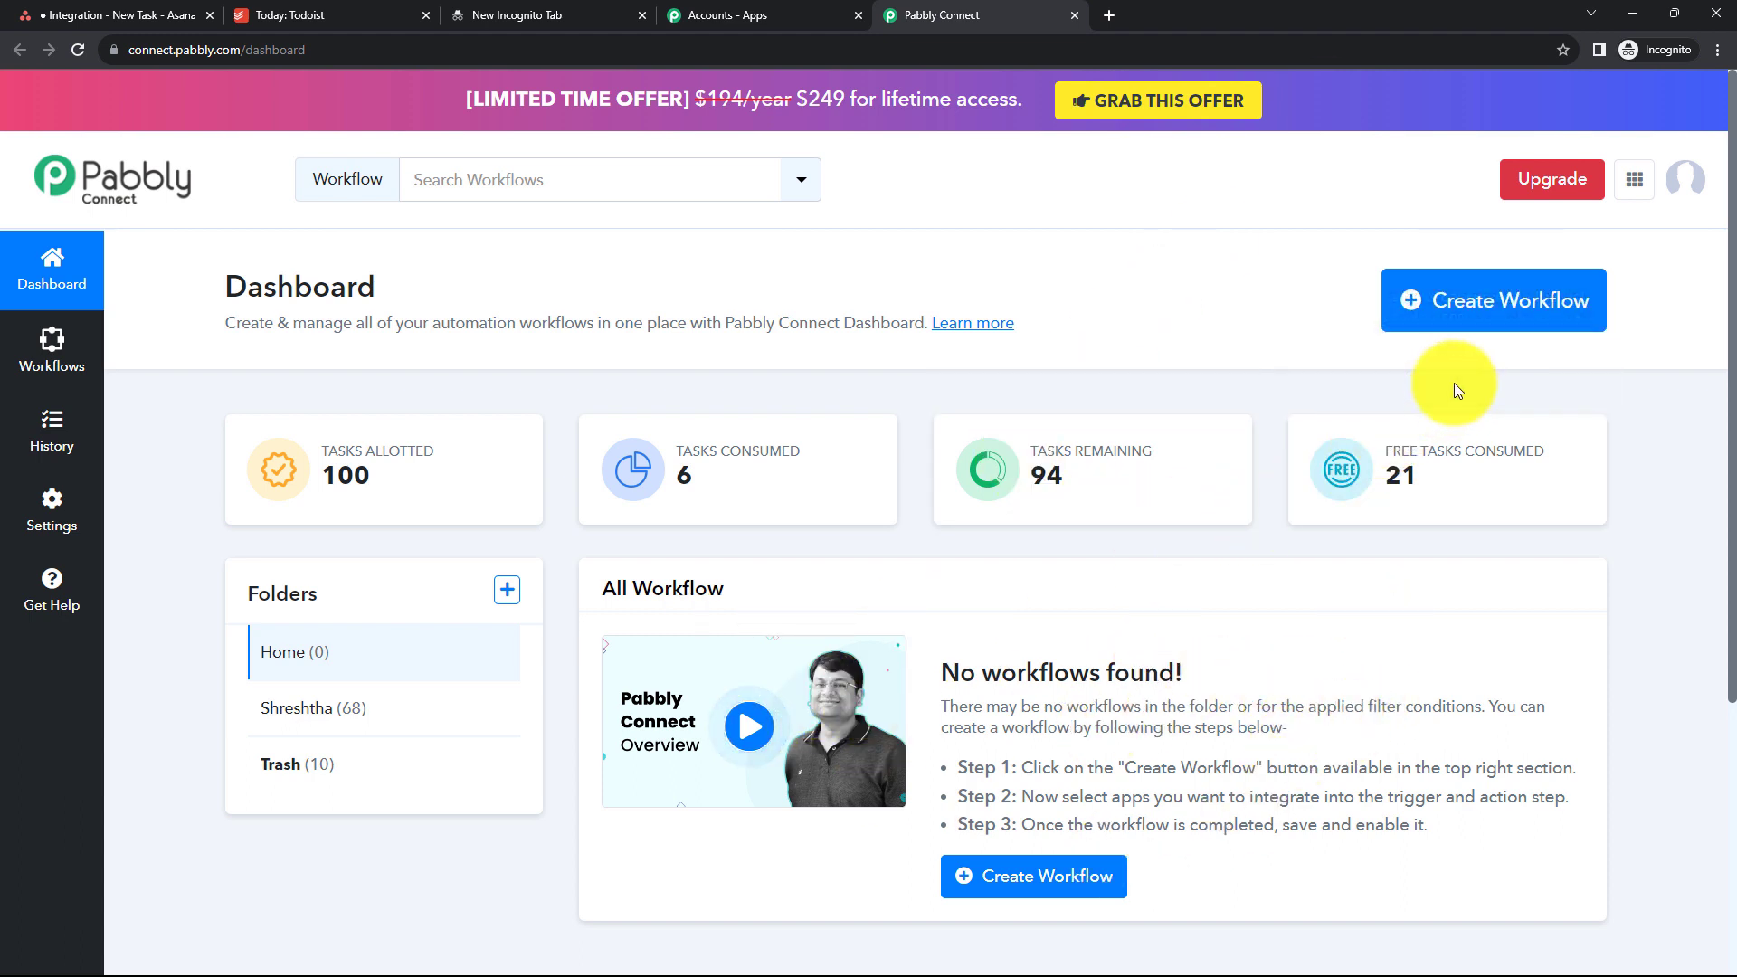
pyautogui.click(1469, 328)
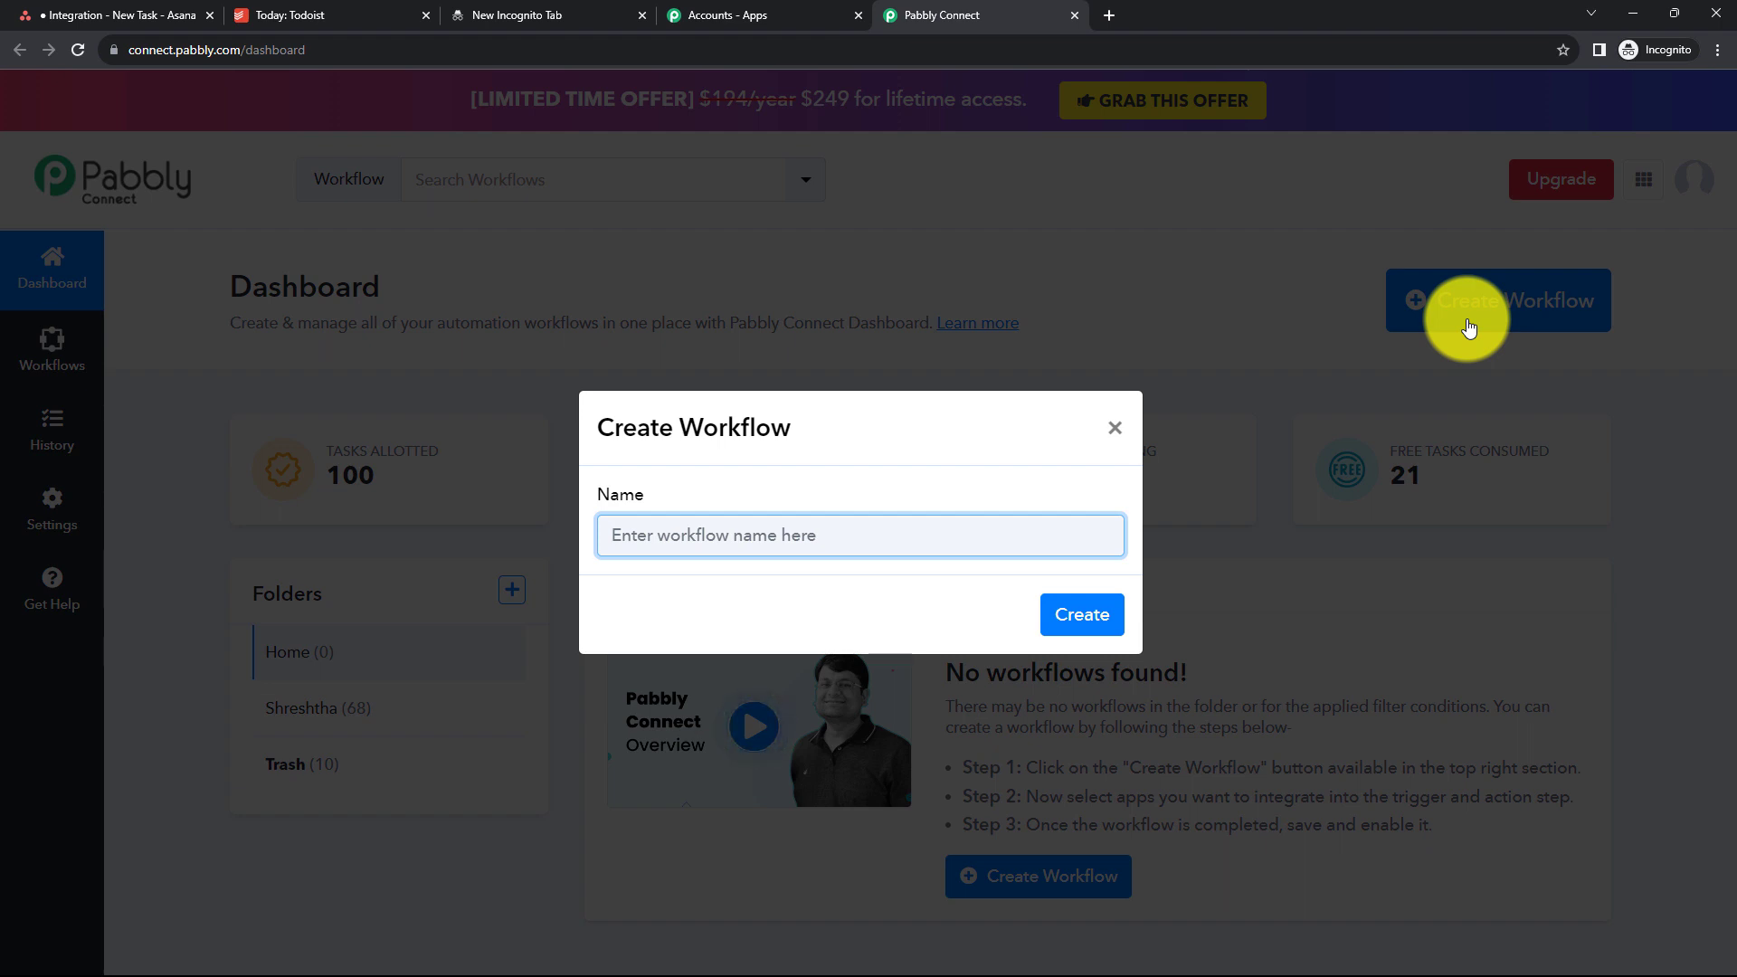
pyautogui.write('Create Asana Tasks From Todoist Task Automatically')
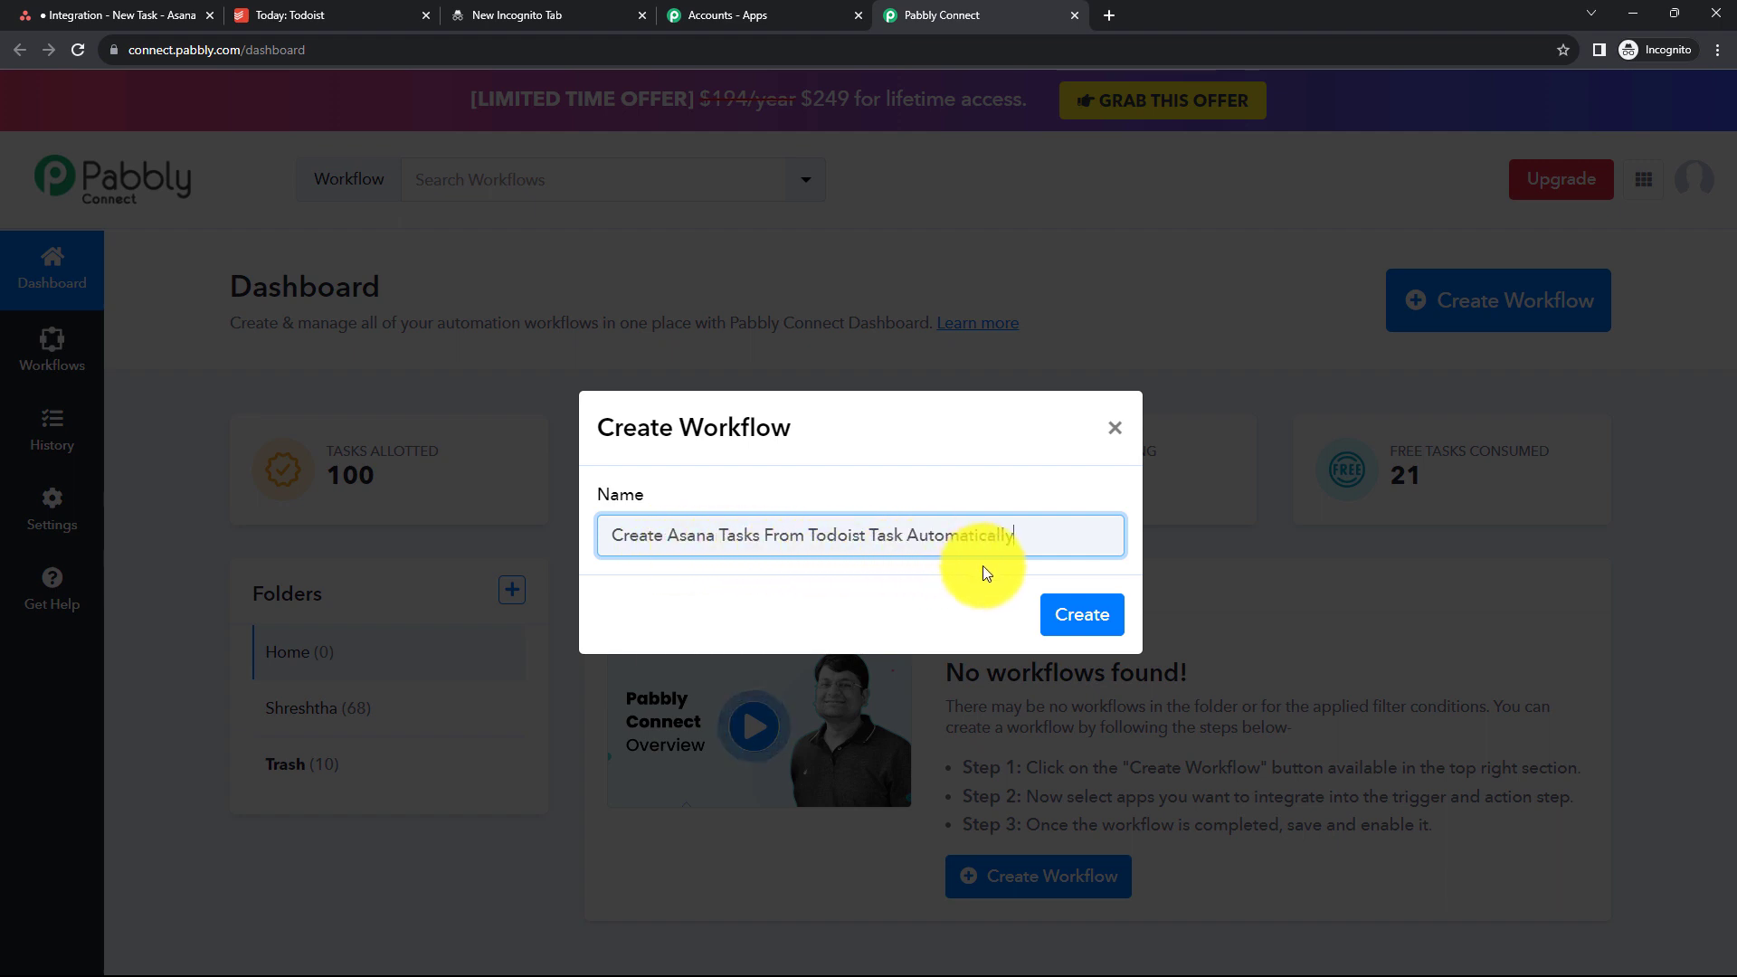
pyautogui.click(1069, 619)
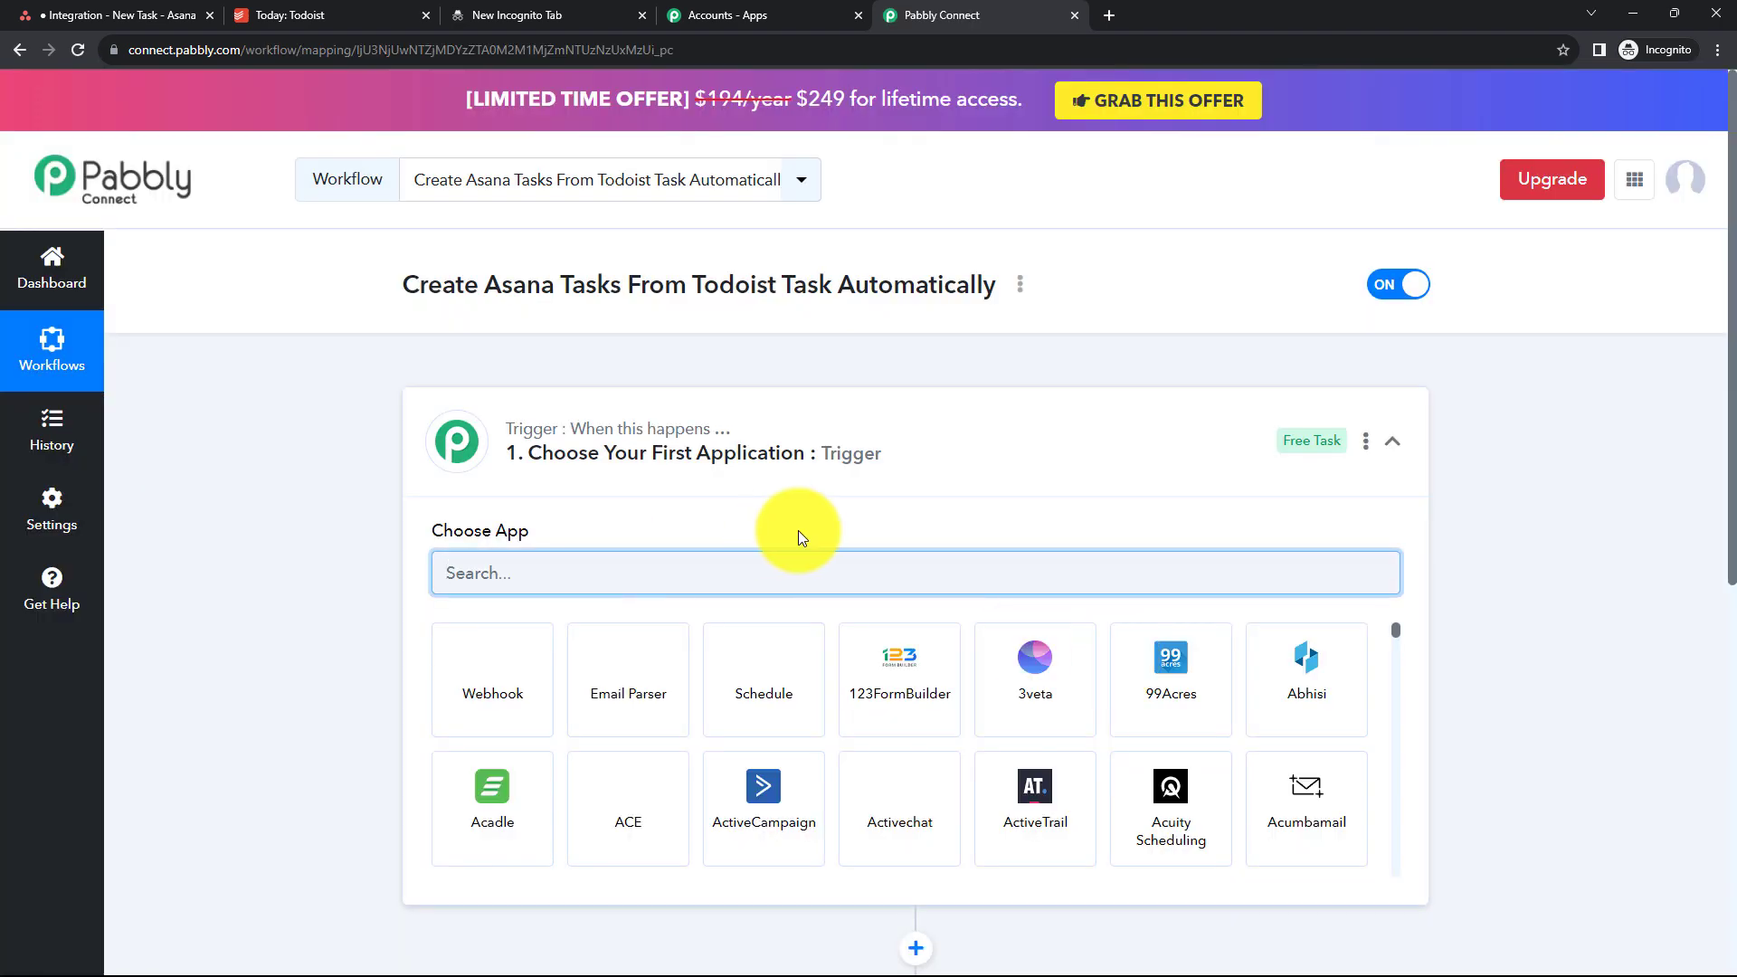
# - Set the workflow trigger app to Todoist with the New Task trigger event
pyautogui.scroll(-2, 798, 531)
pyautogui.scroll(1, 800, 540)
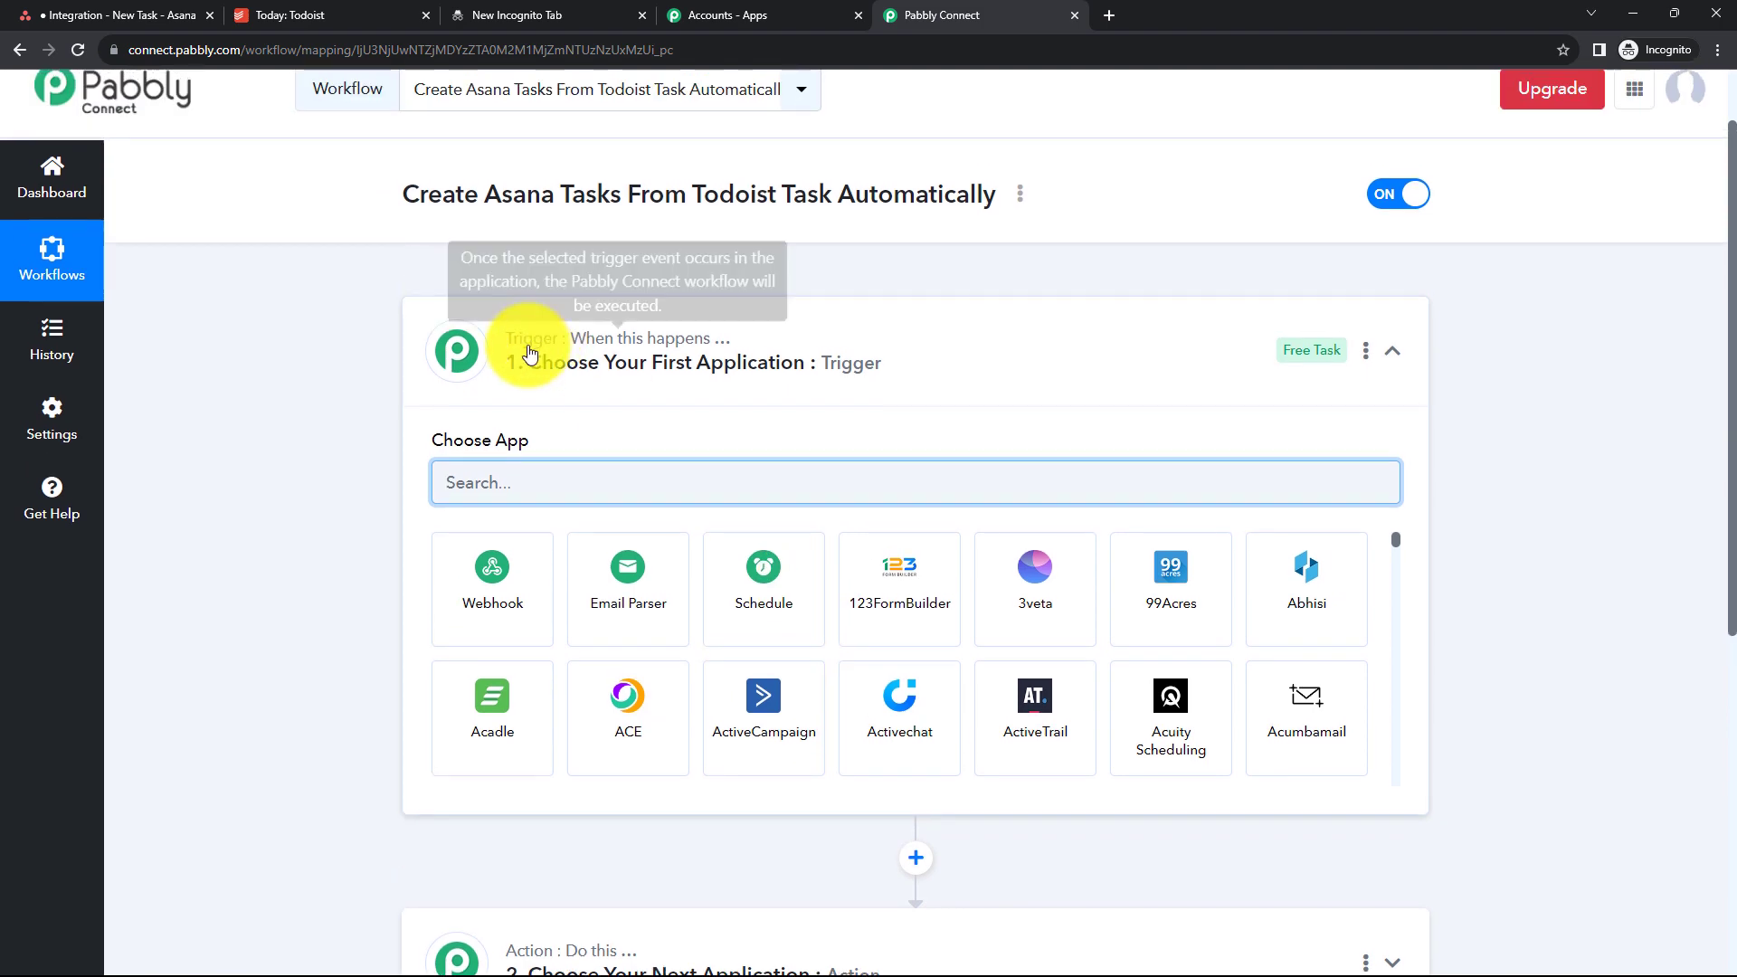
pyautogui.scroll(-3, 807, 454)
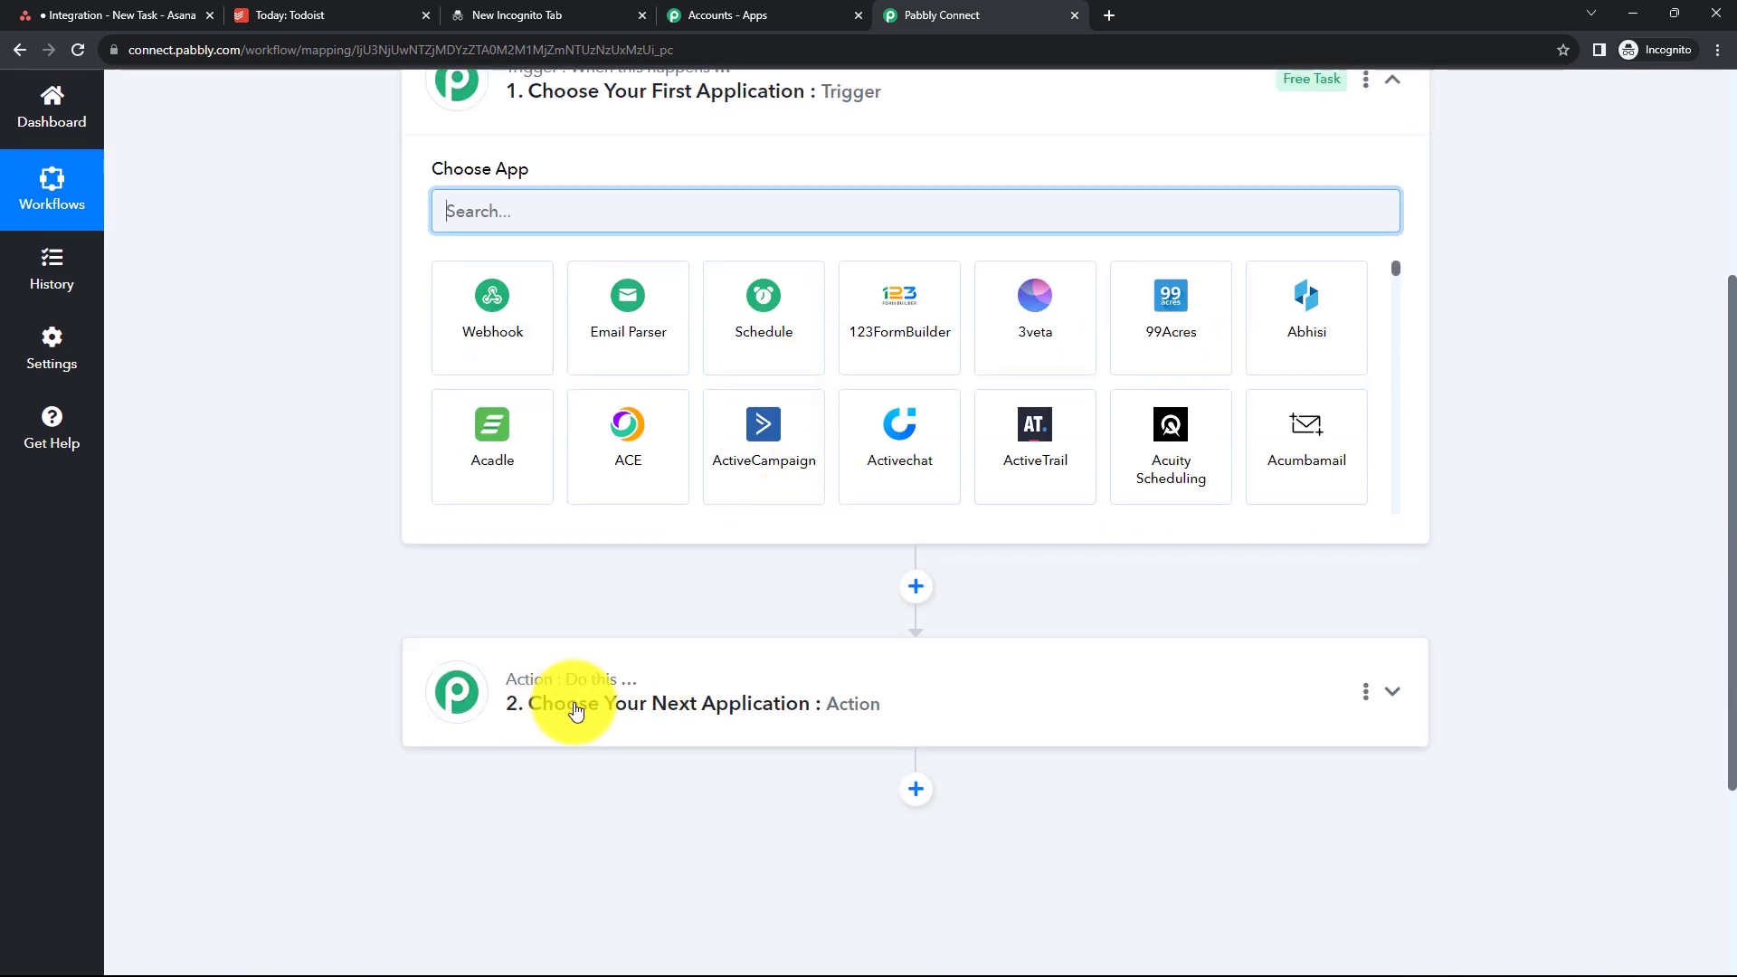
pyautogui.scroll(2, 335, 401)
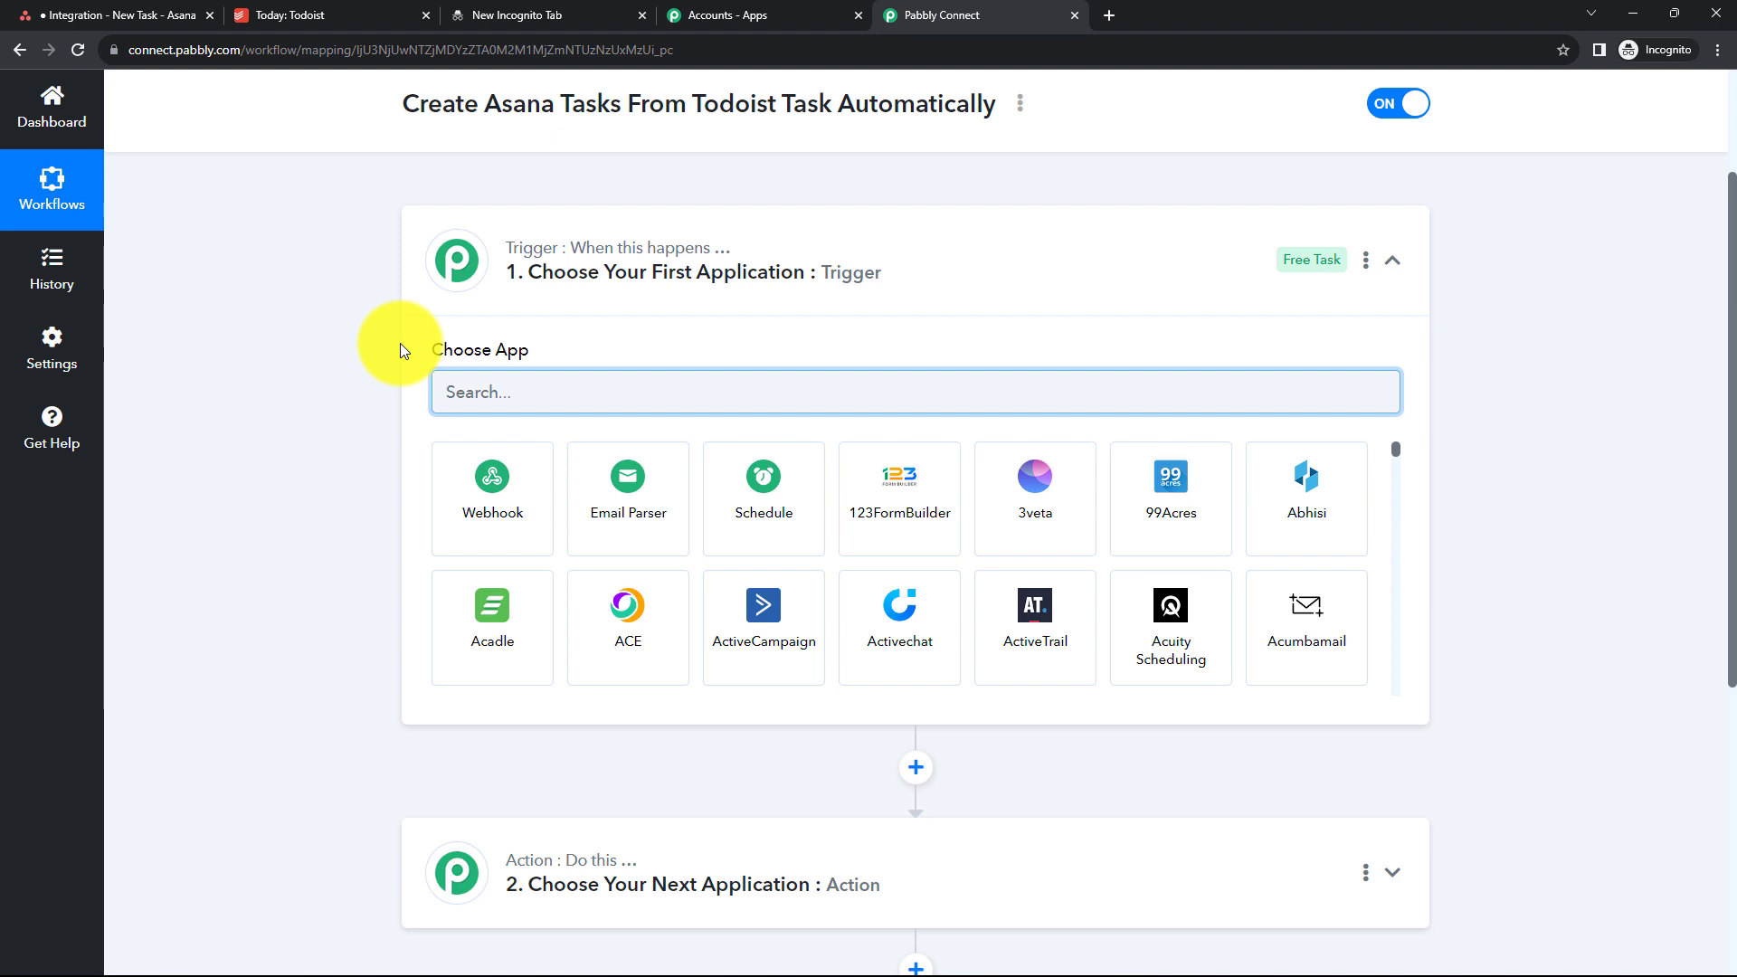
pyautogui.write('Todoi')
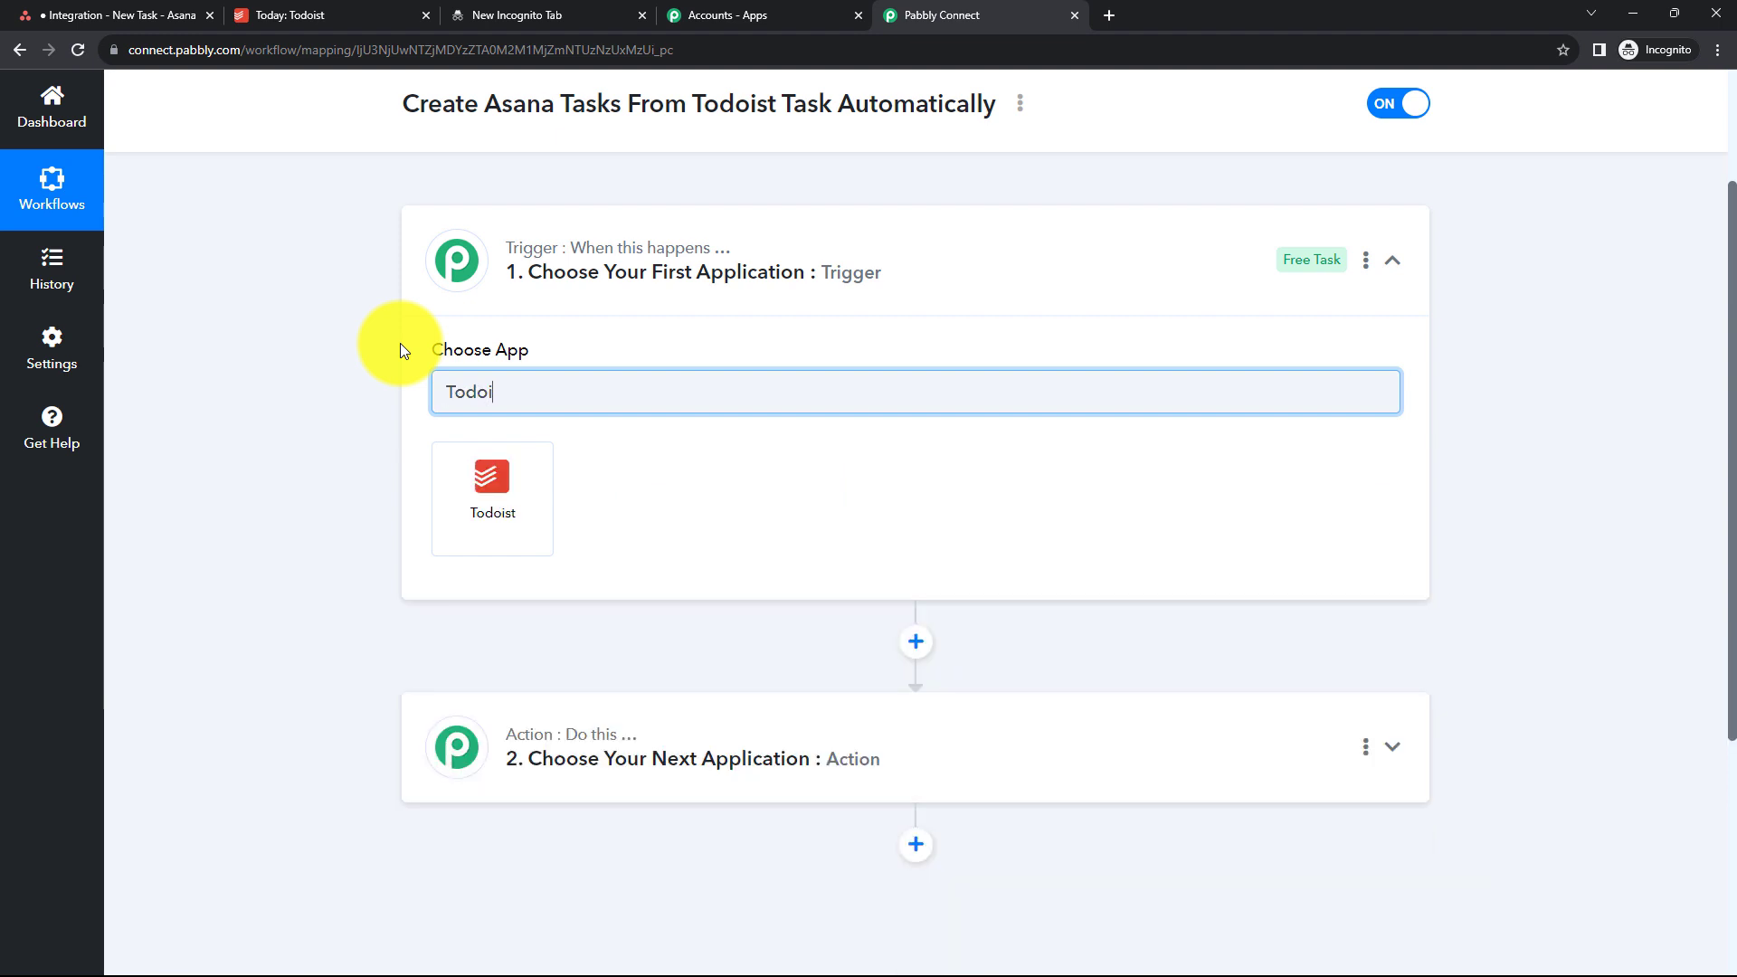
pyautogui.click(475, 493)
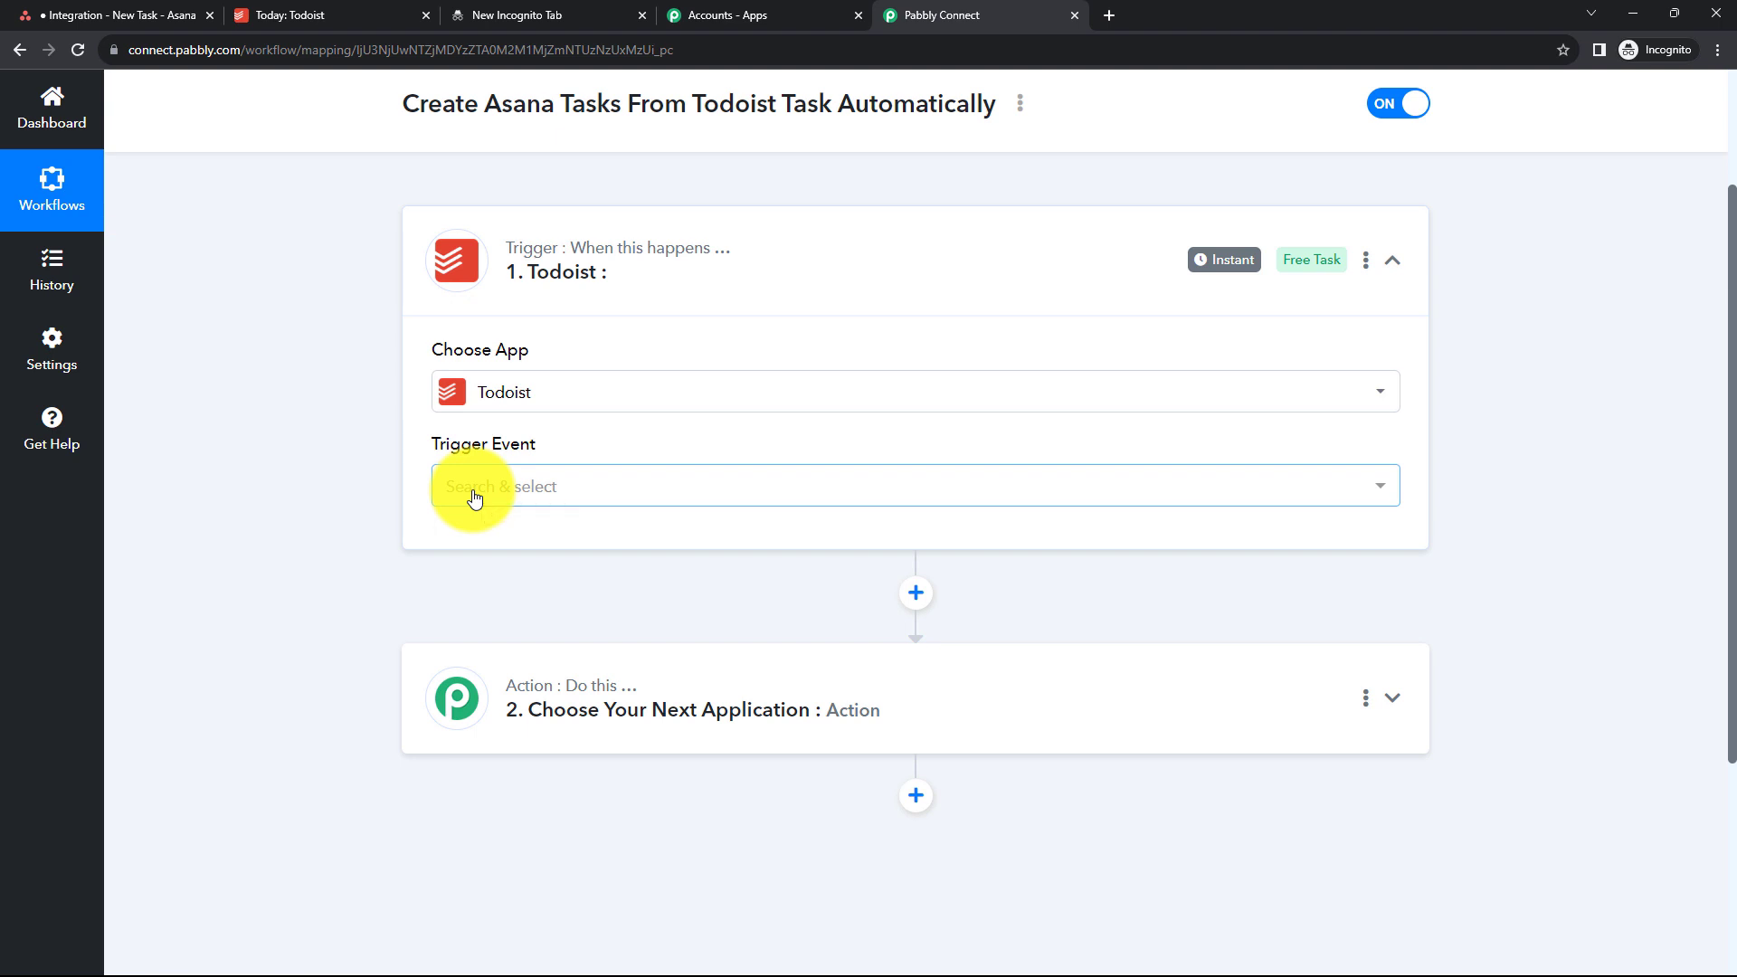
pyautogui.click(473, 495)
pyautogui.click(484, 620)
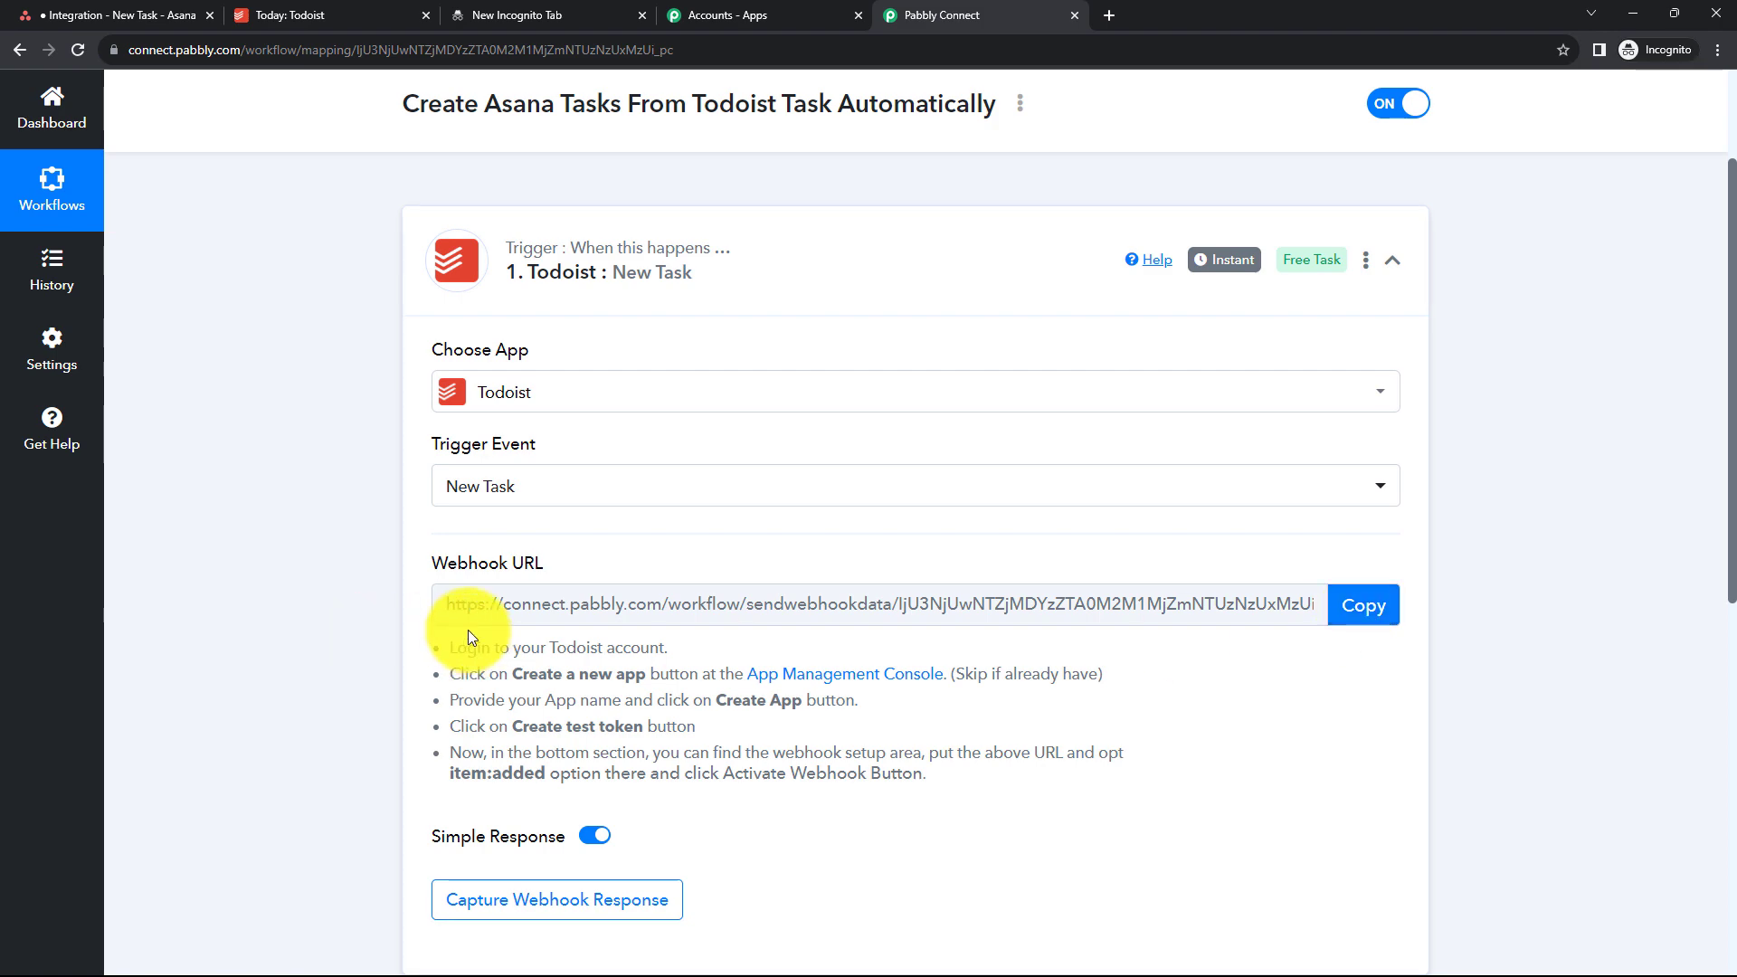
# - Copy the trigger's webhook URL and create a new Todoist developer app named Dummy App
pyautogui.click(1342, 612)
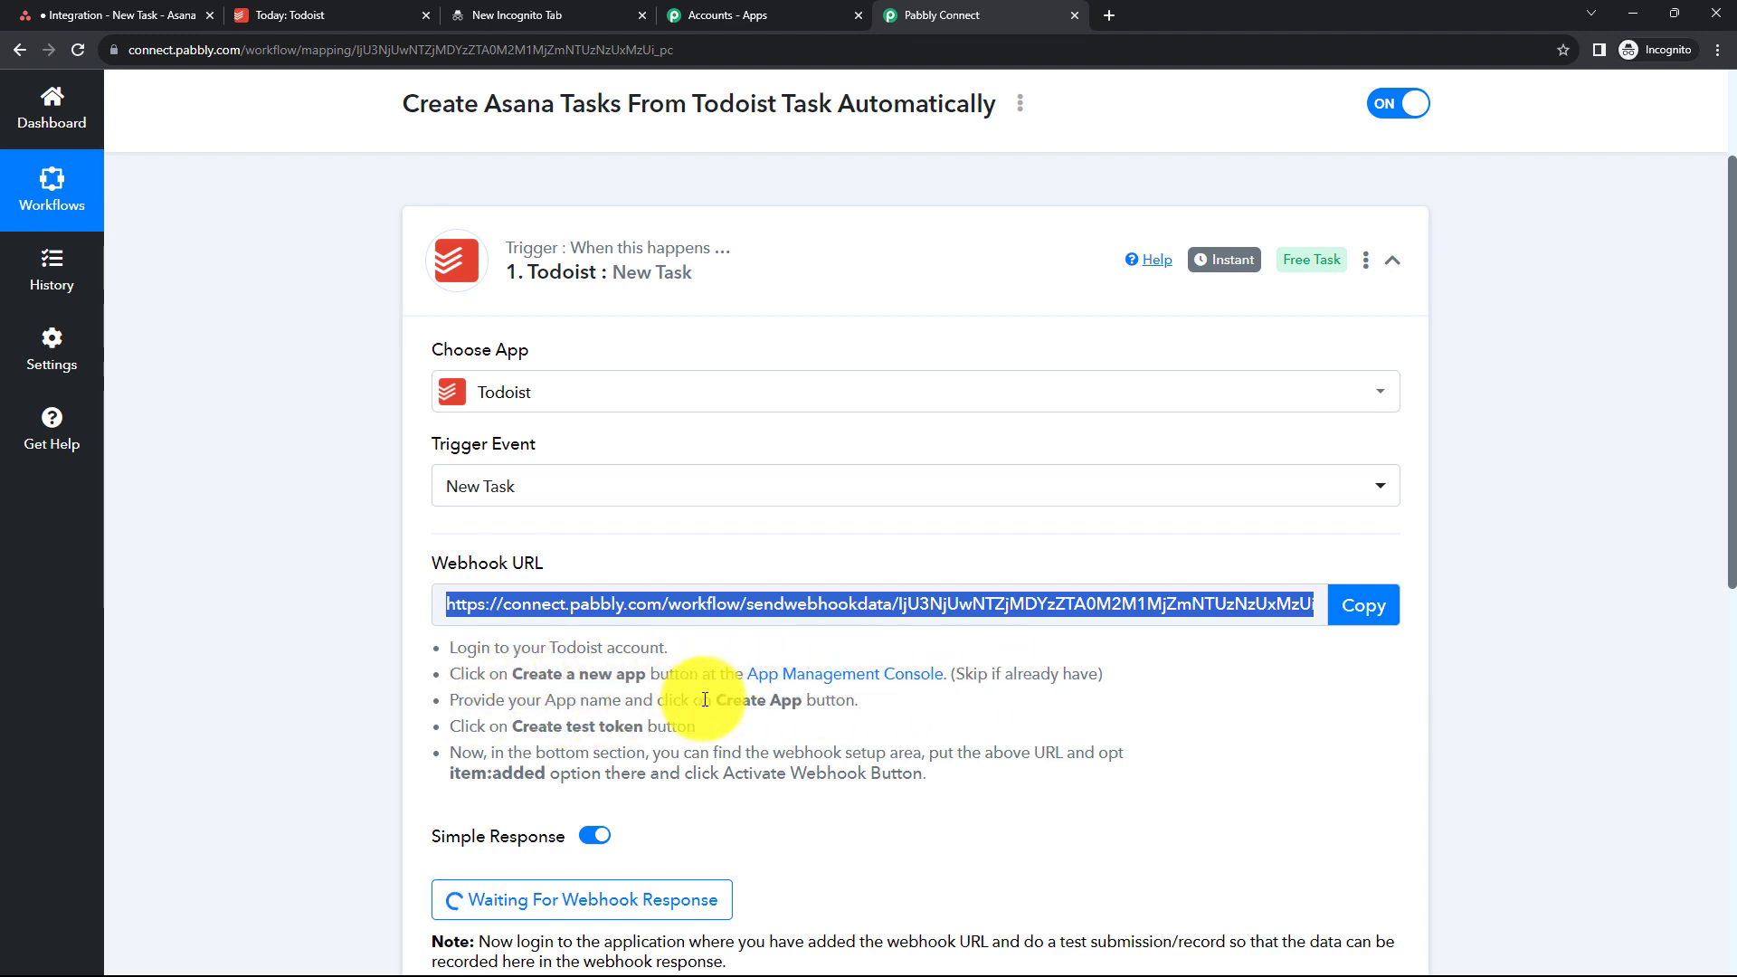
pyautogui.click(785, 680)
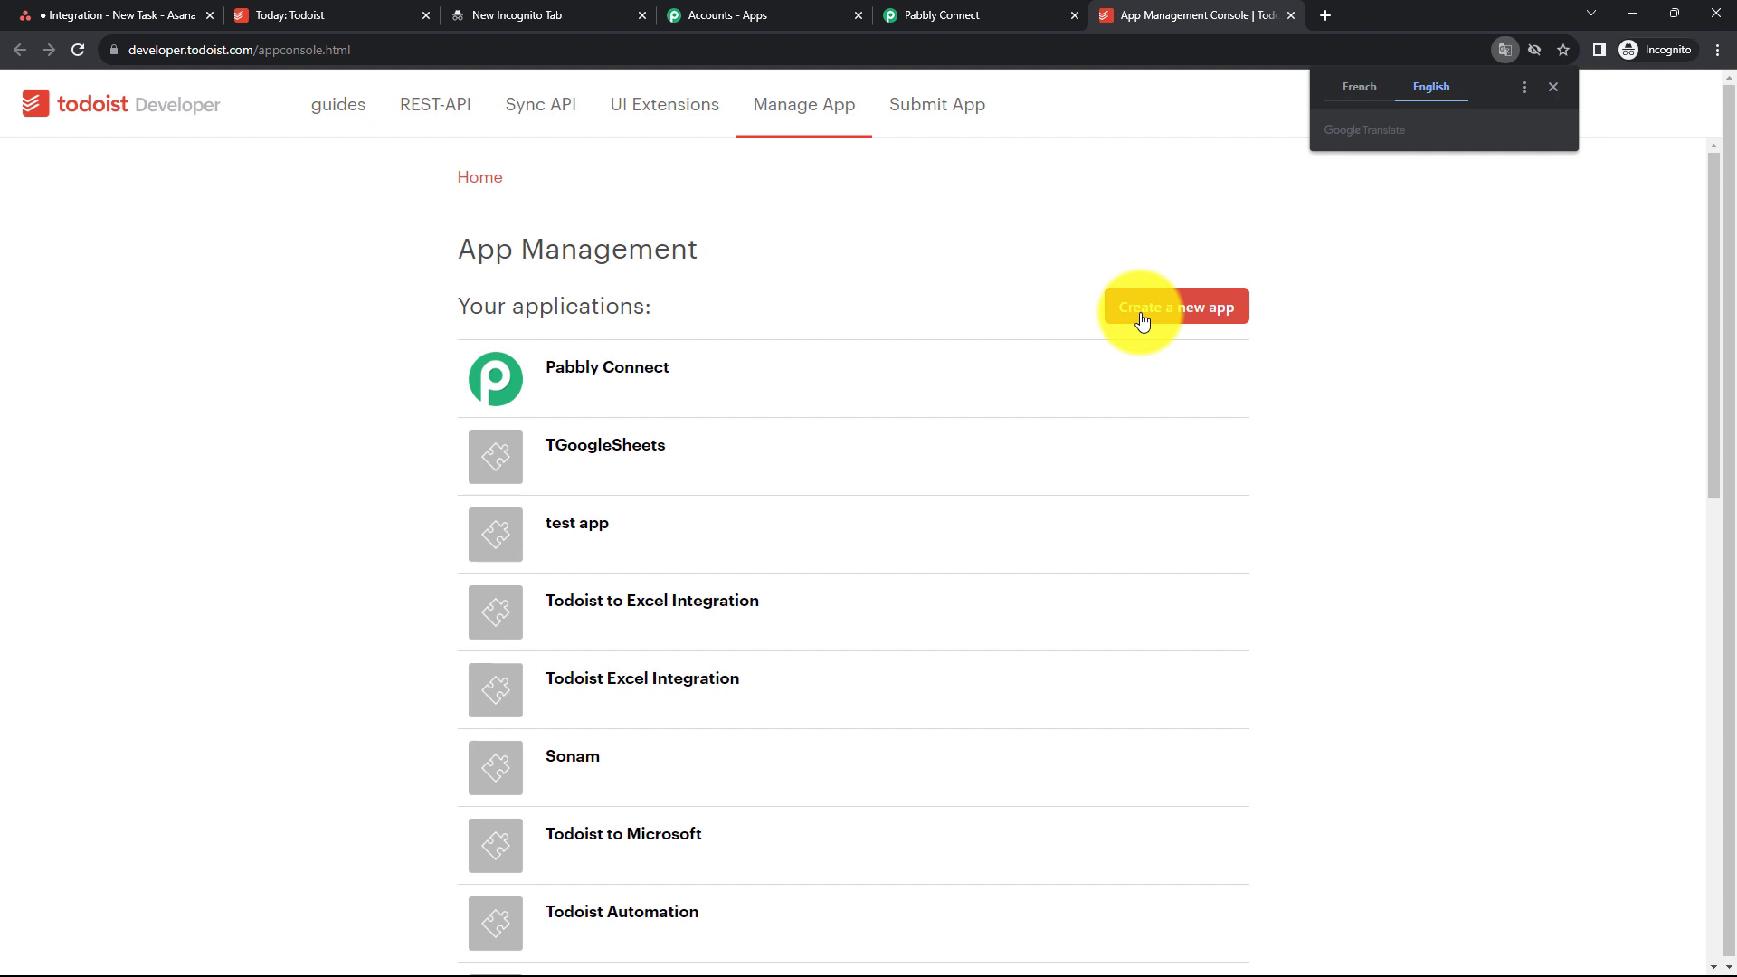
pyautogui.click(1143, 319)
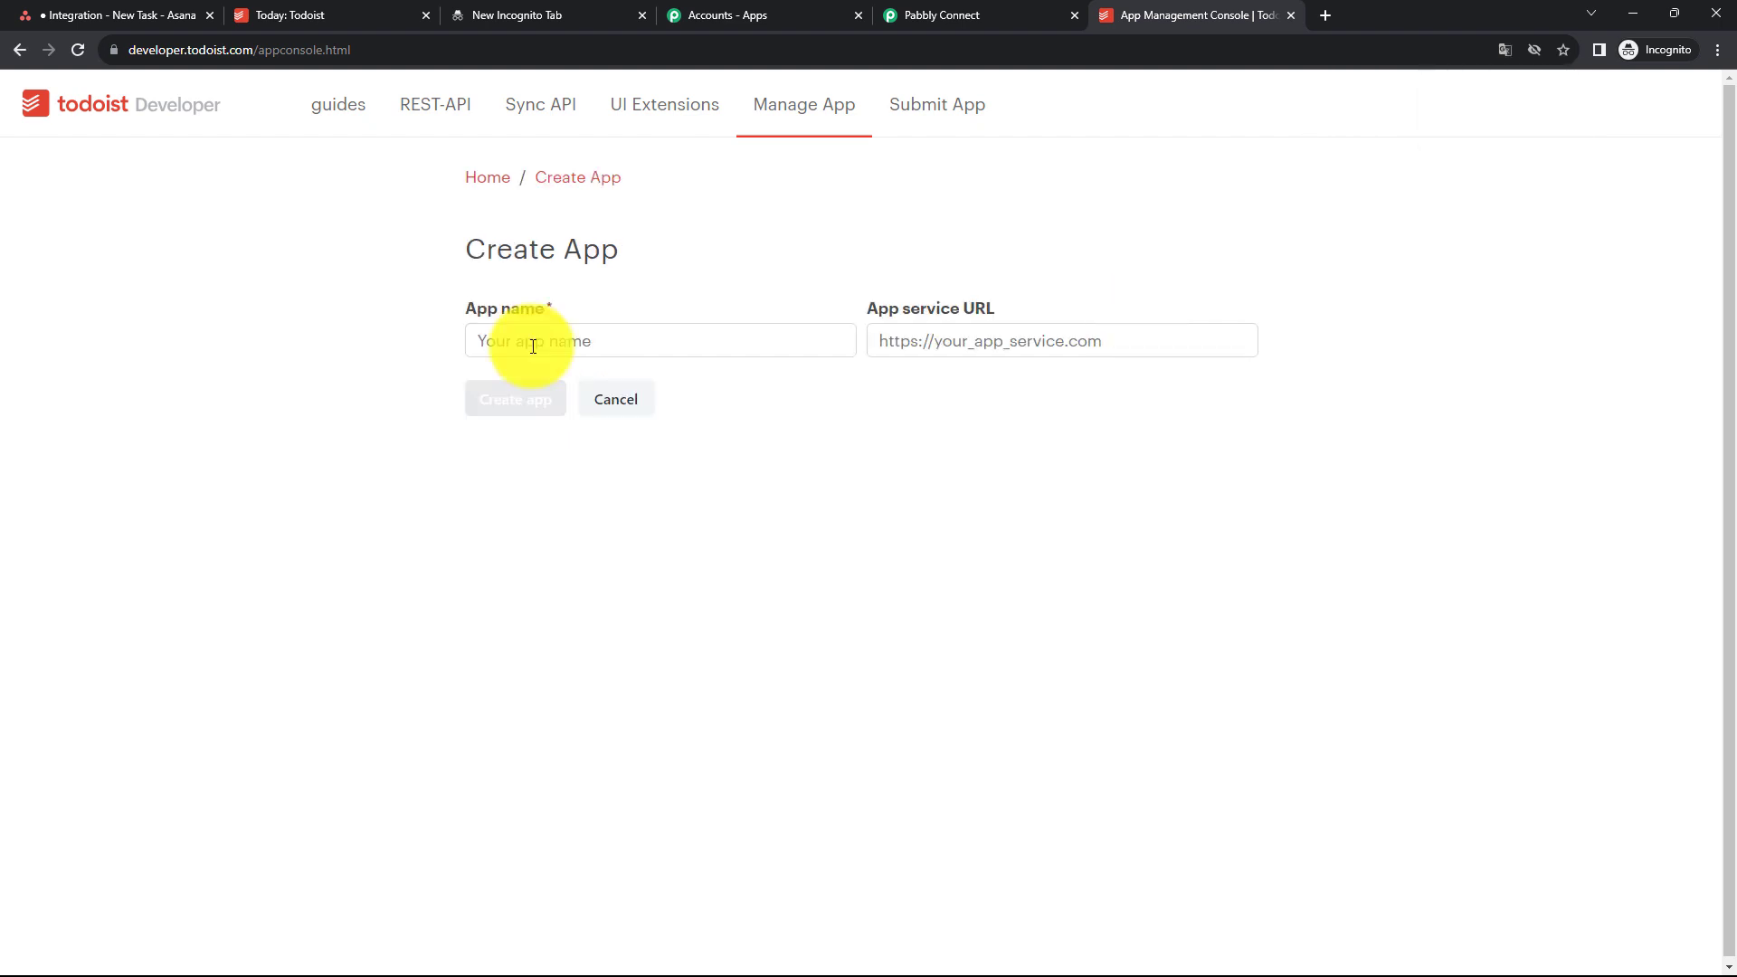
pyautogui.click(533, 345)
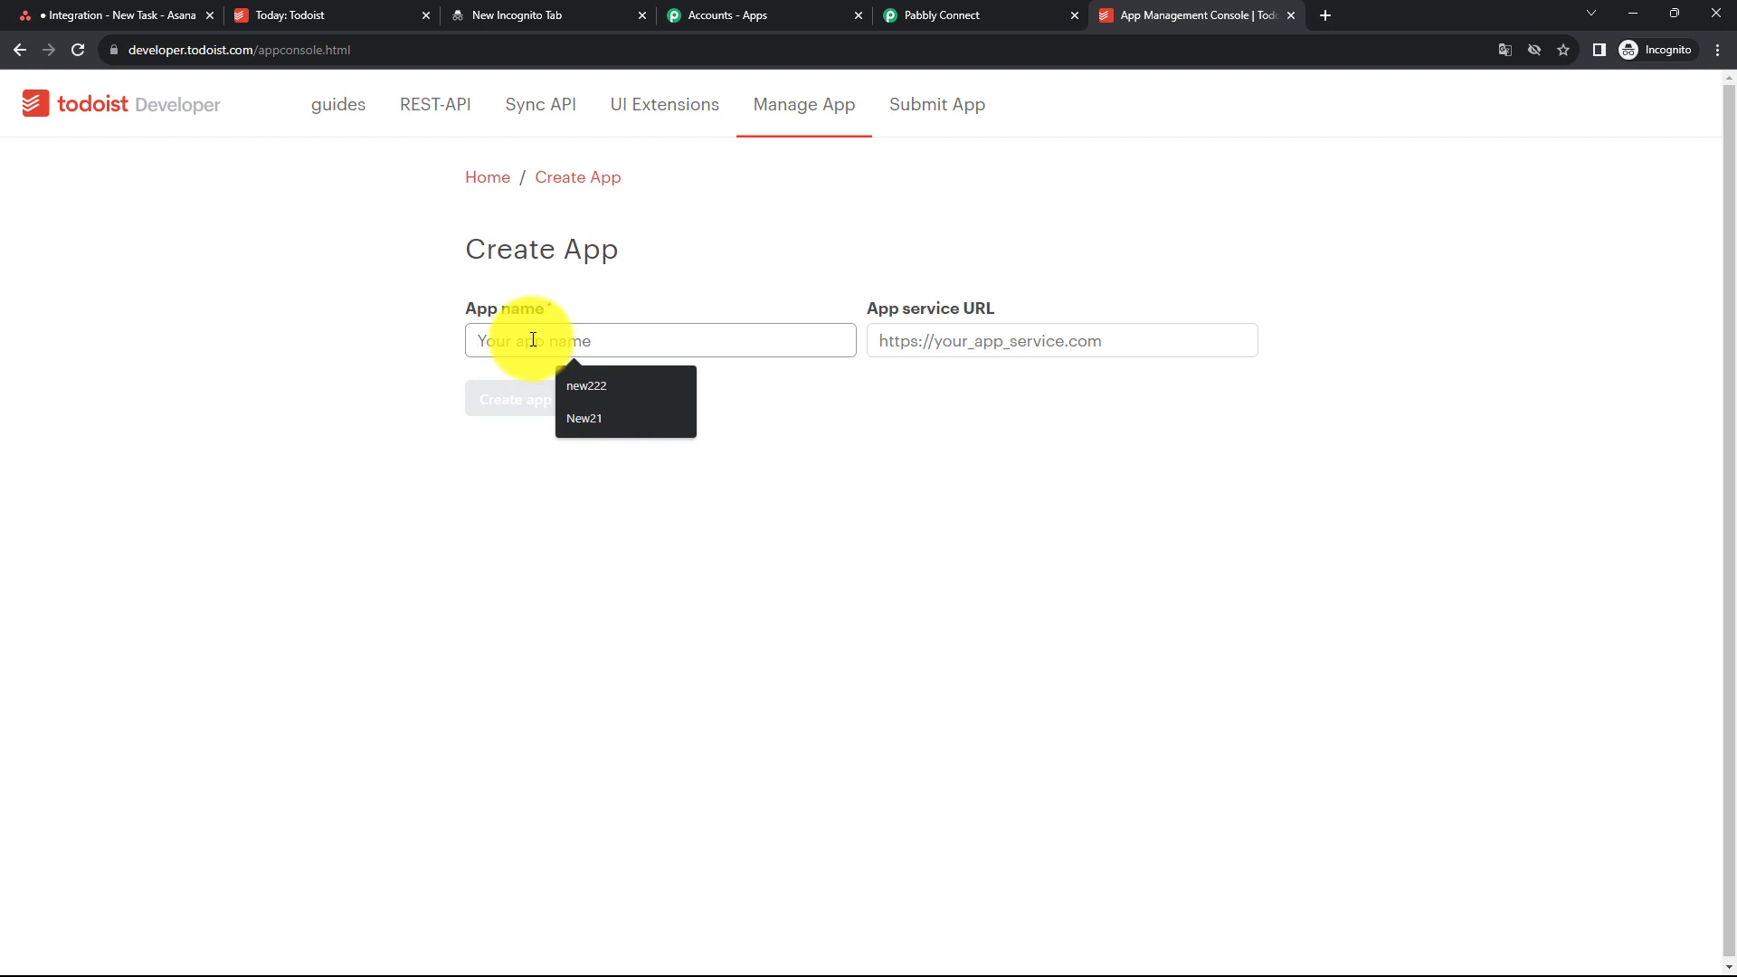
pyautogui.hotkey('ctrl', 'v')
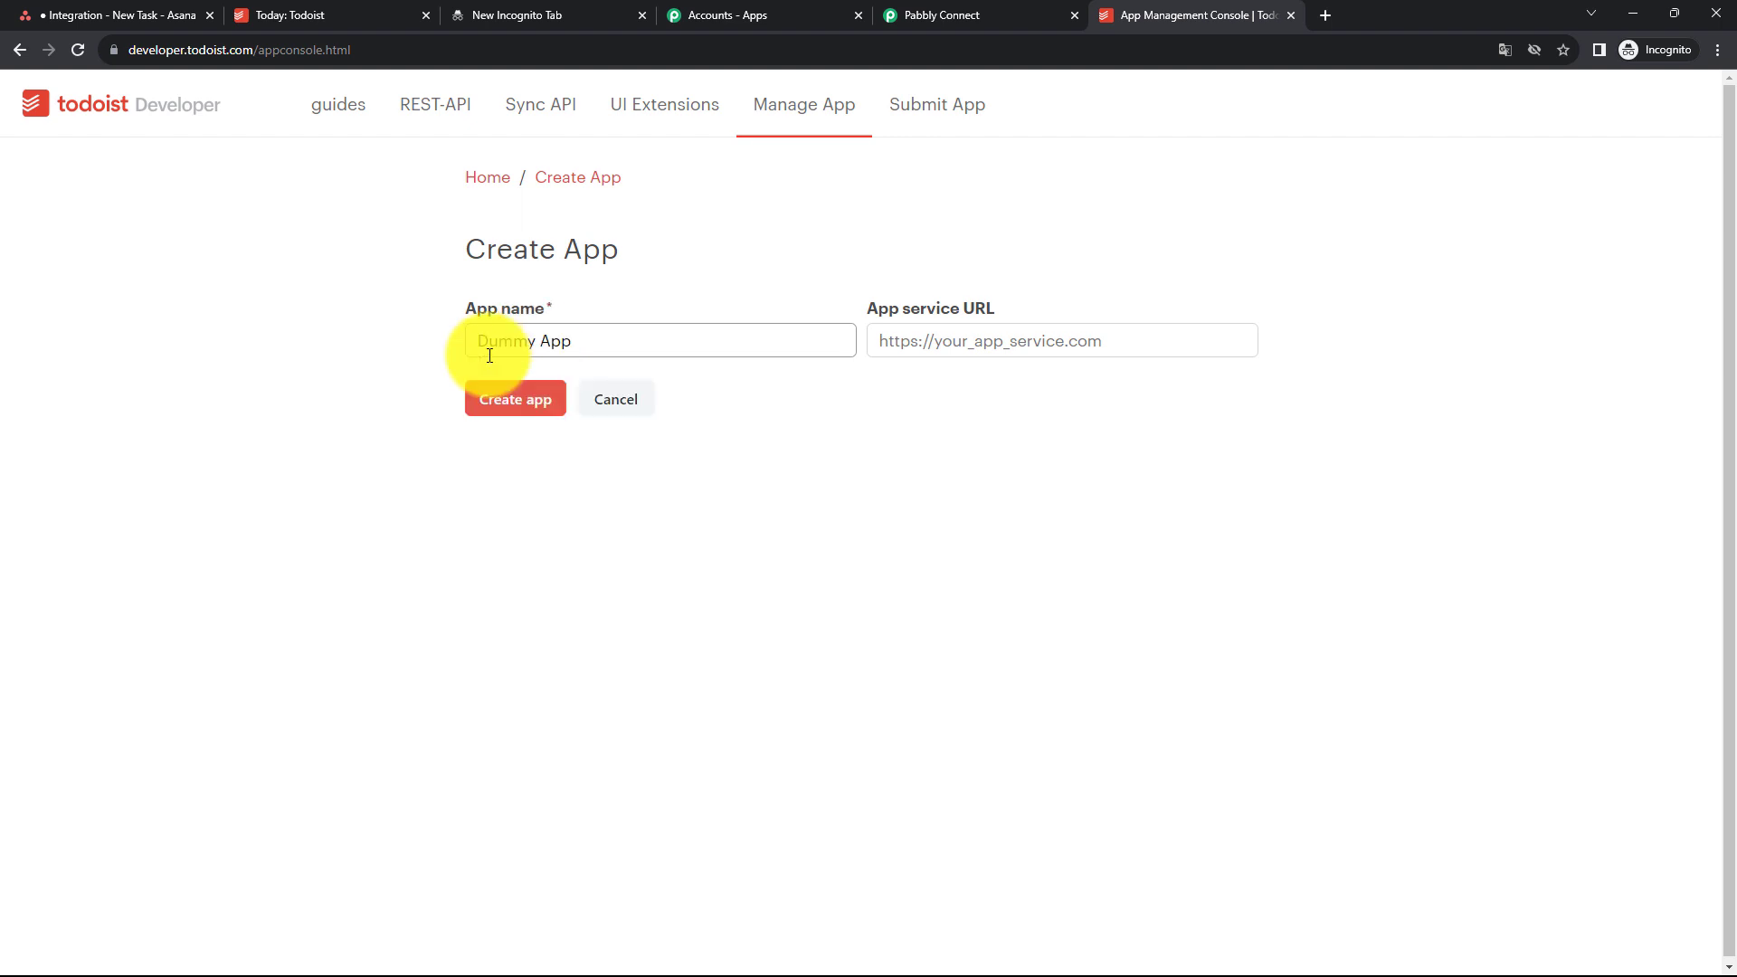
pyautogui.click(514, 407)
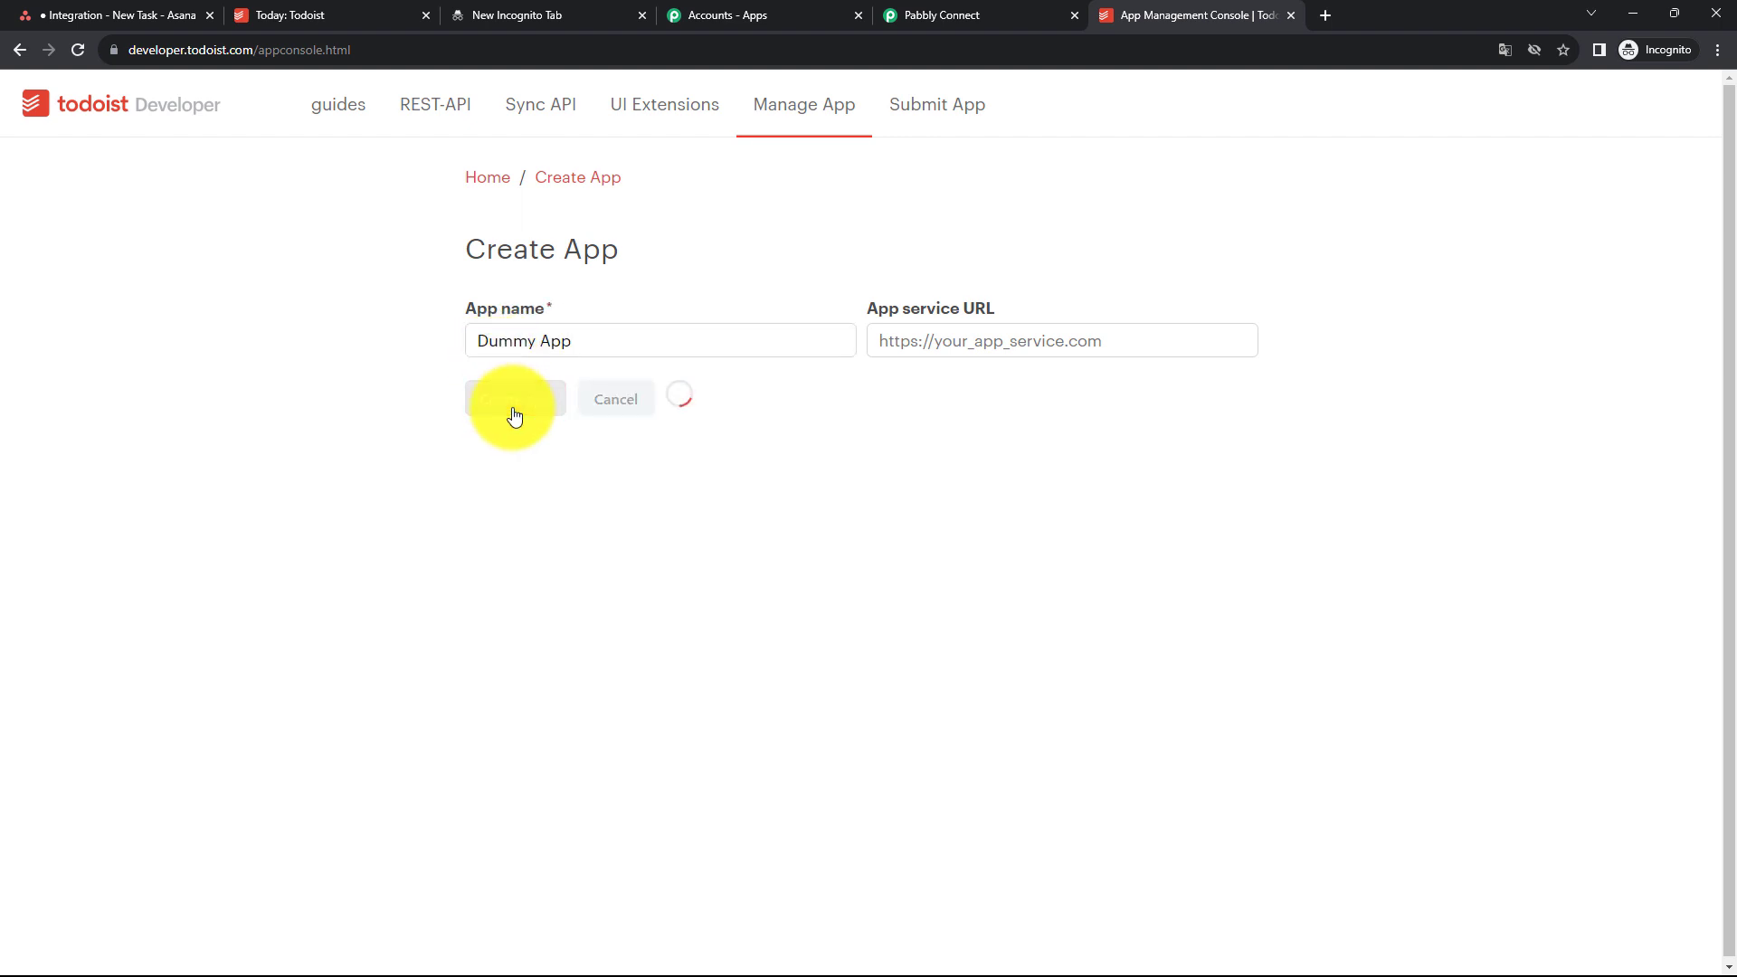
# - Generate a test token for the Dummy App
pyautogui.scroll(-7, 1001, 616)
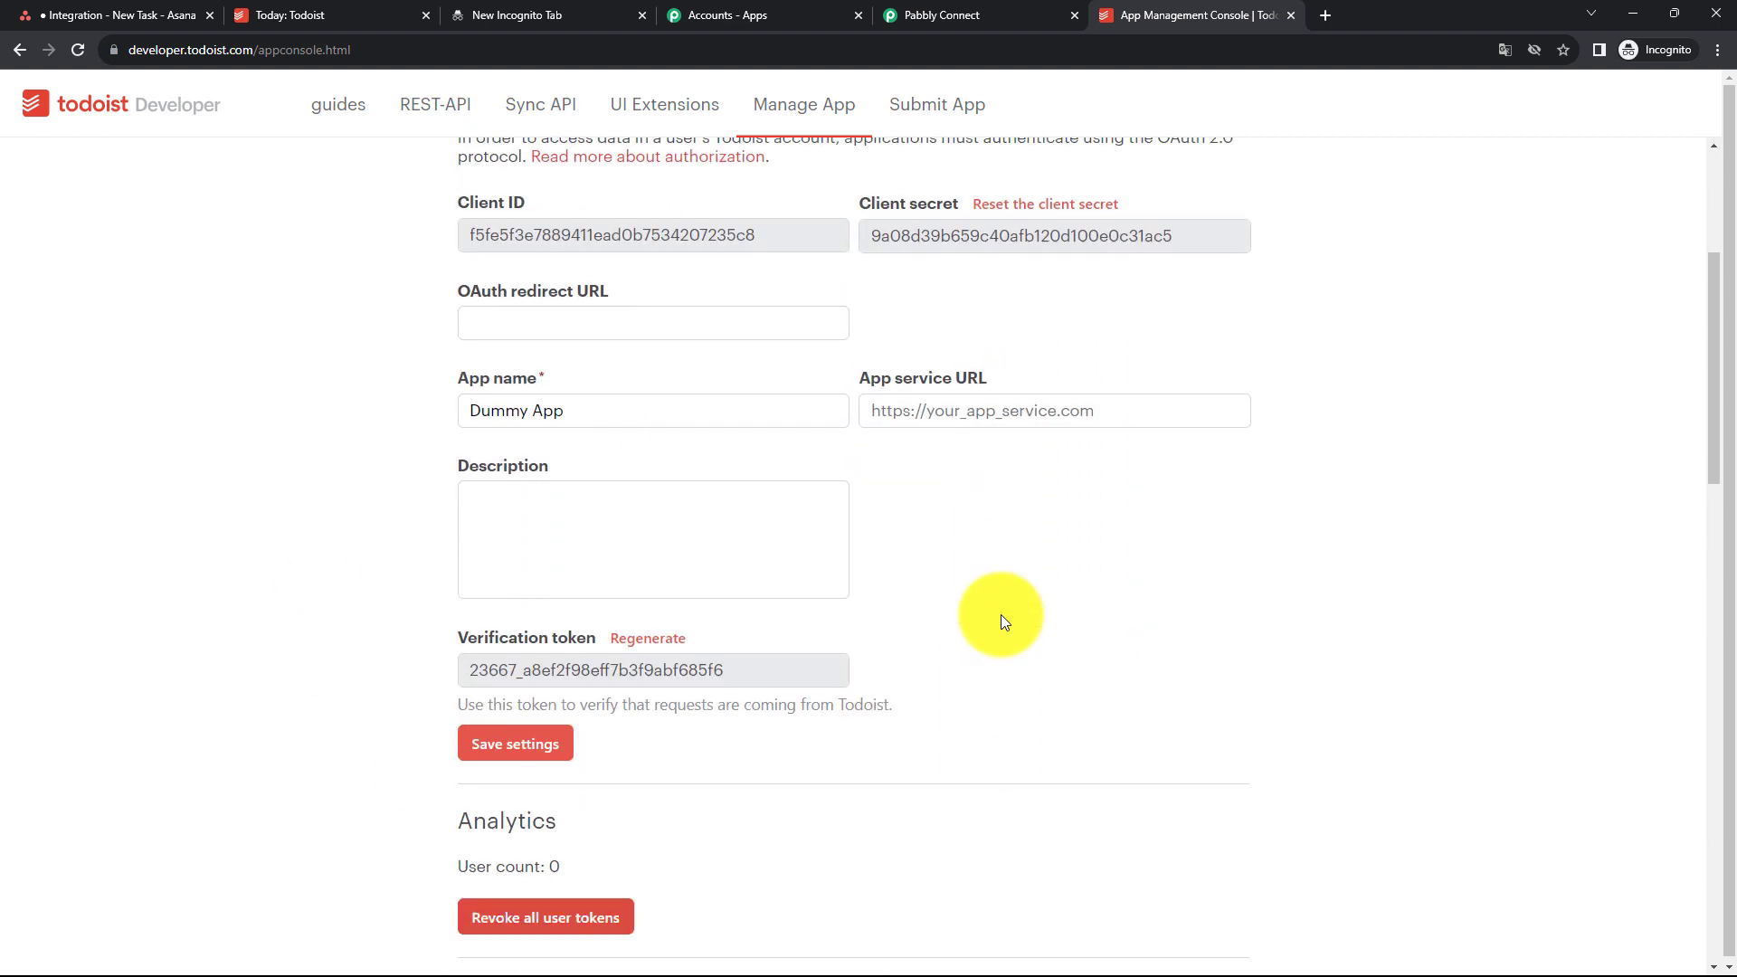
pyautogui.scroll(-2, 1001, 623)
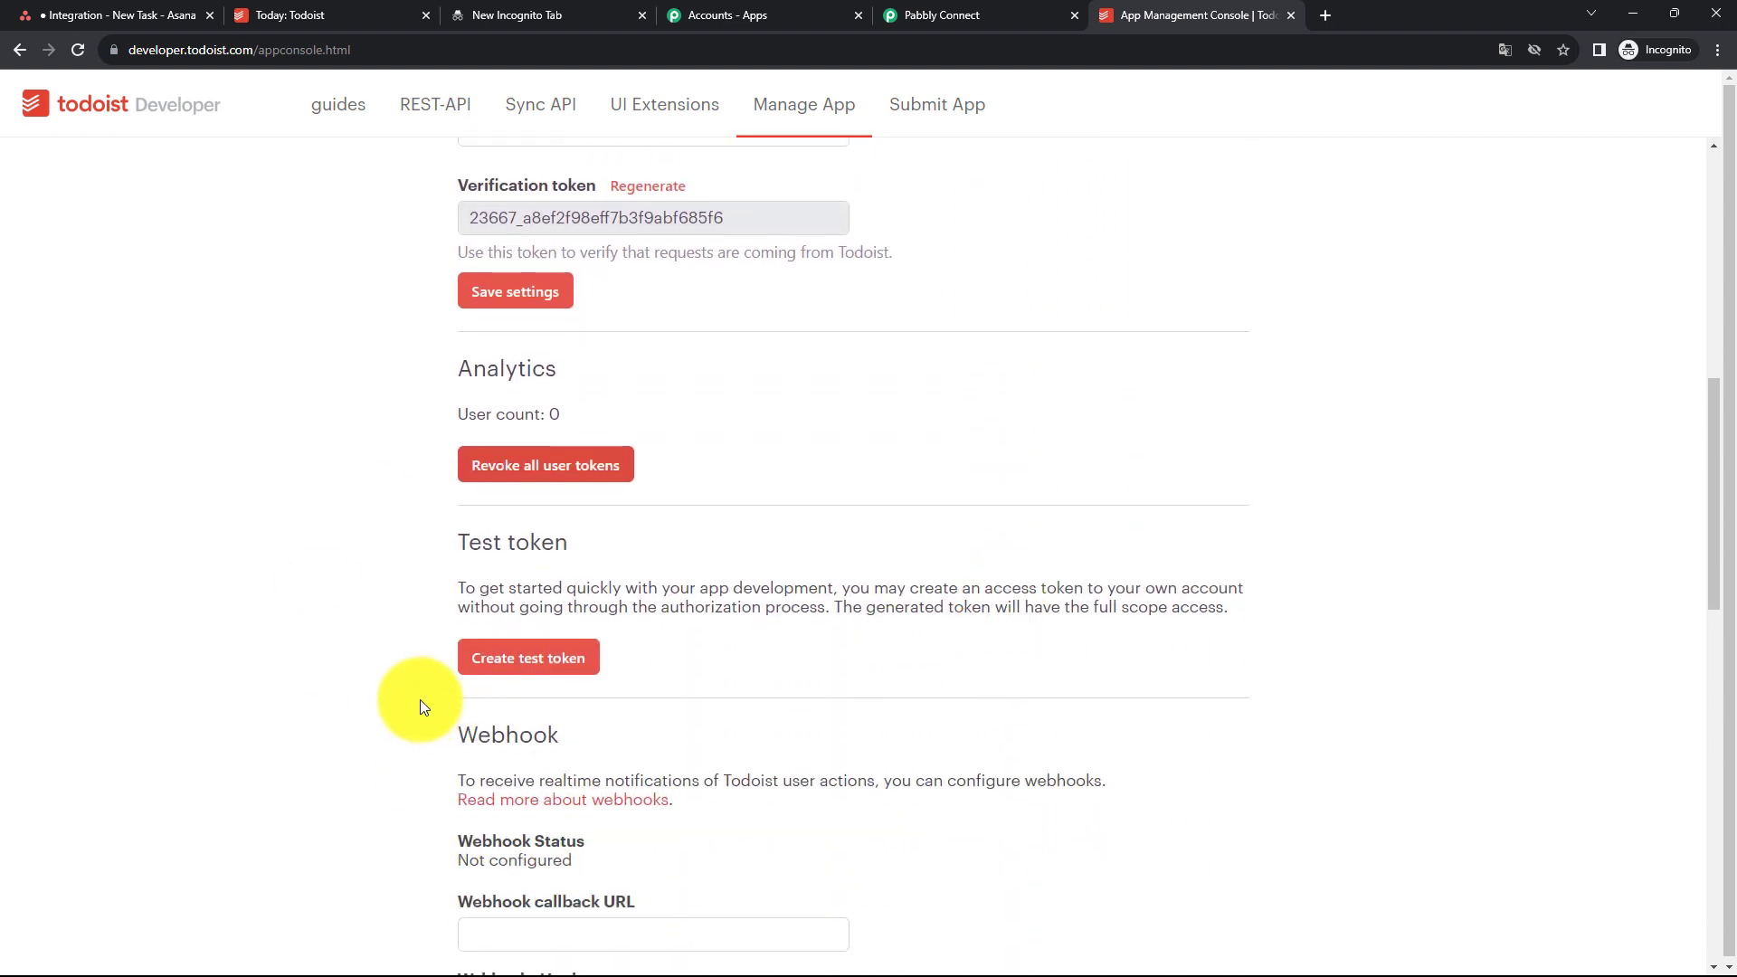
pyautogui.click(517, 667)
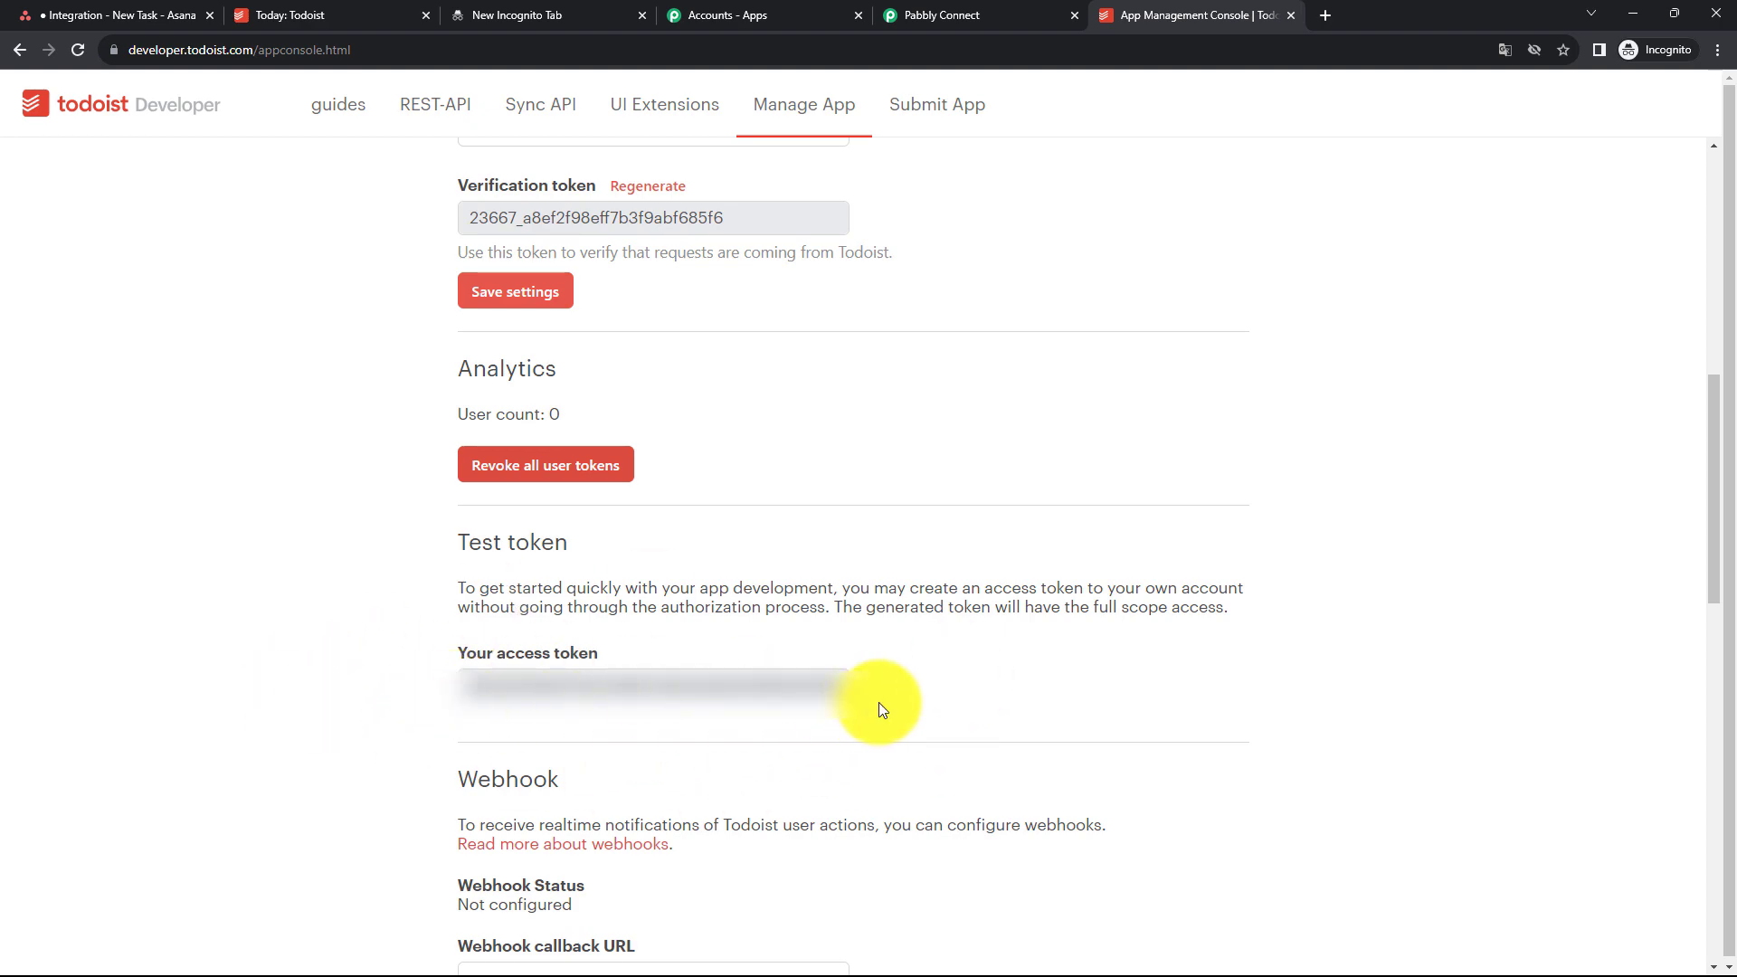
# - Paste the webhook URL as the callback URL, watch the item:added event, and activate the webhook
pyautogui.scroll(-5, 877, 702)
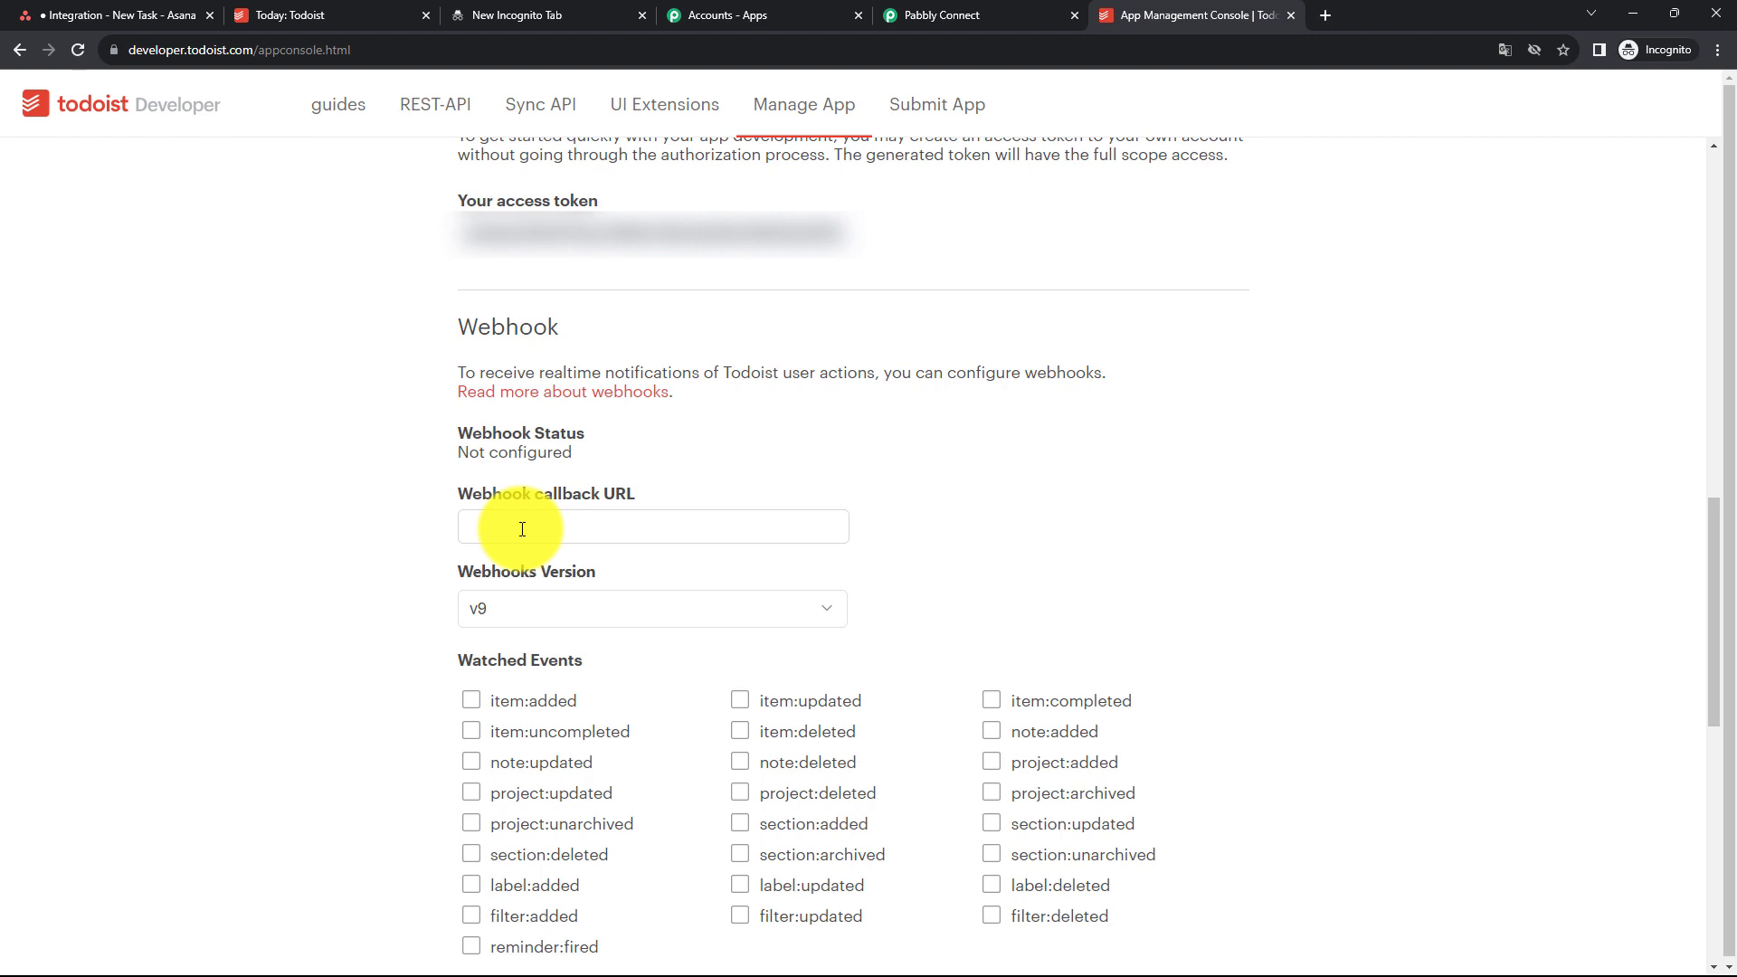
pyautogui.click(522, 529)
pyautogui.hotkey('ctrl', 'v')
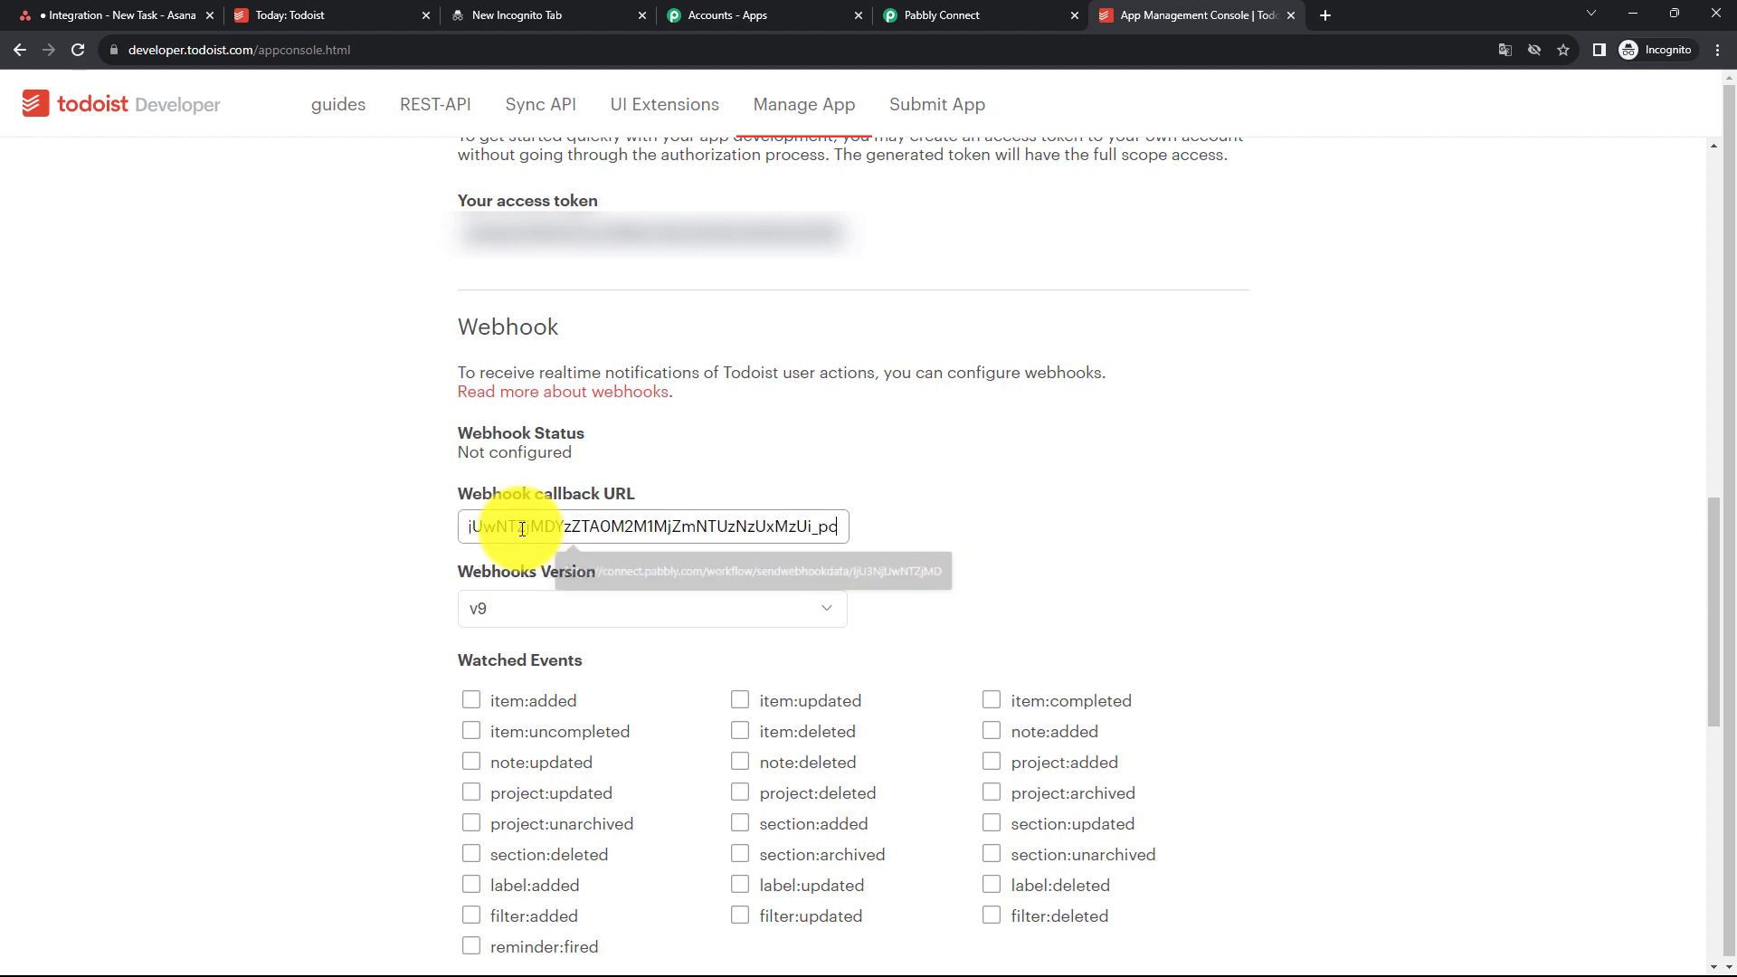
pyautogui.scroll(-2, 485, 507)
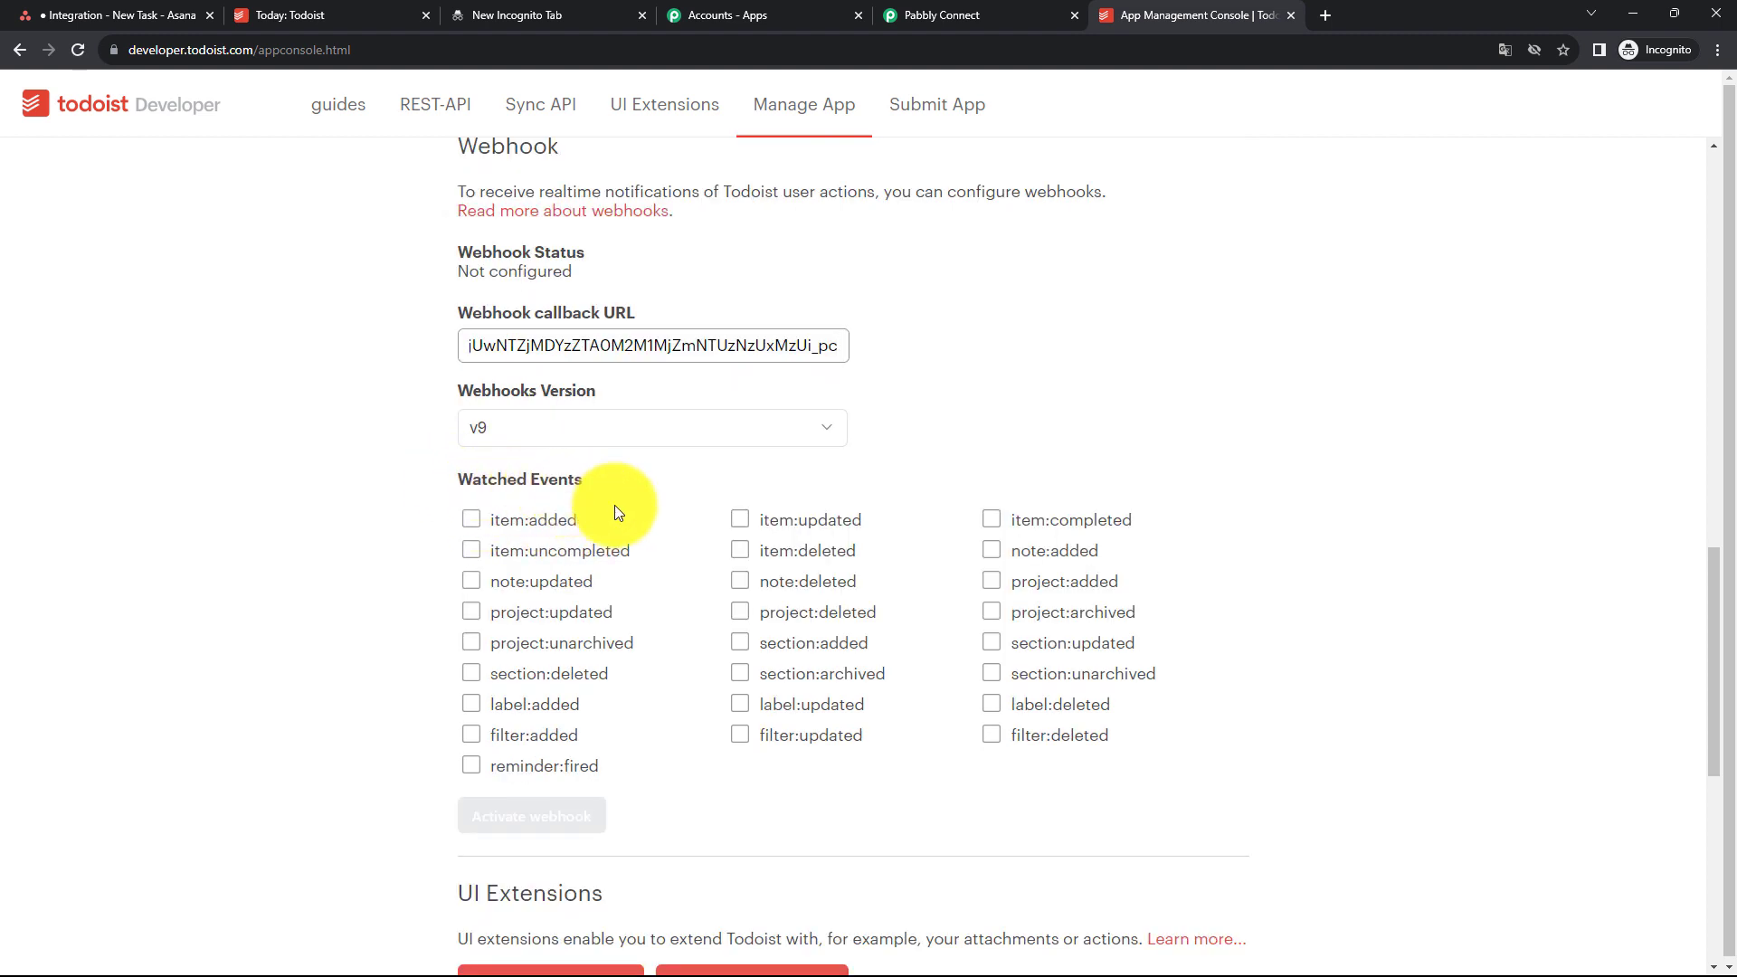
pyautogui.click(471, 520)
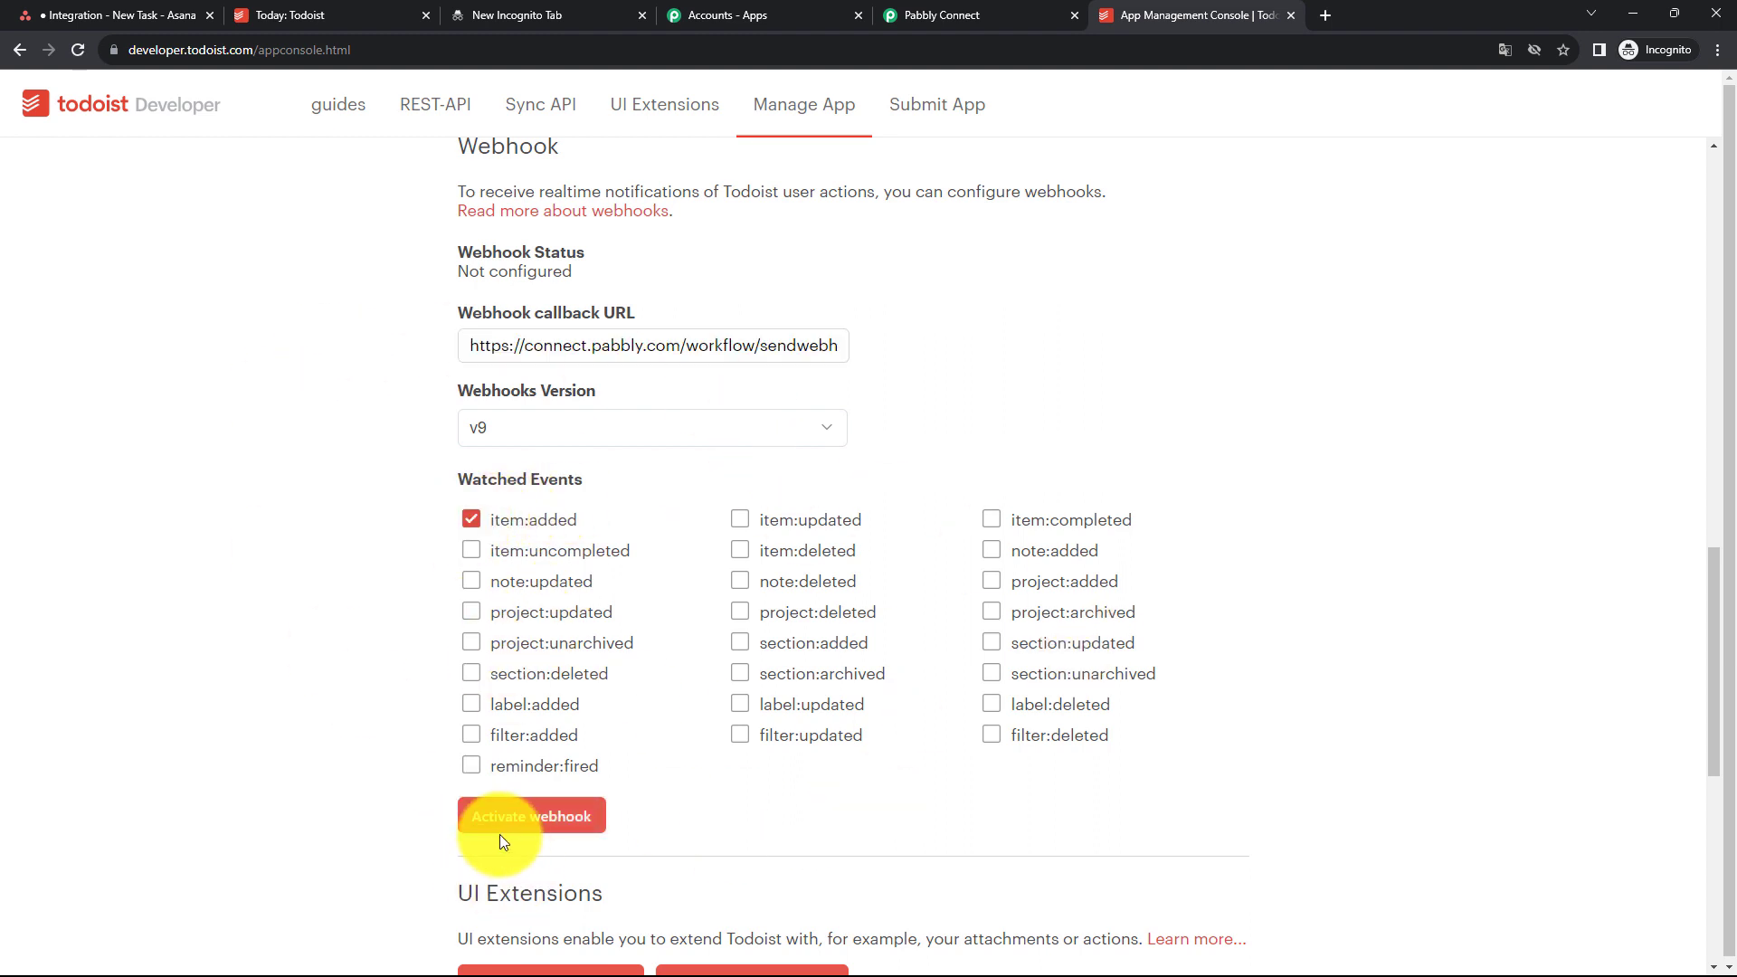
pyautogui.click(518, 827)
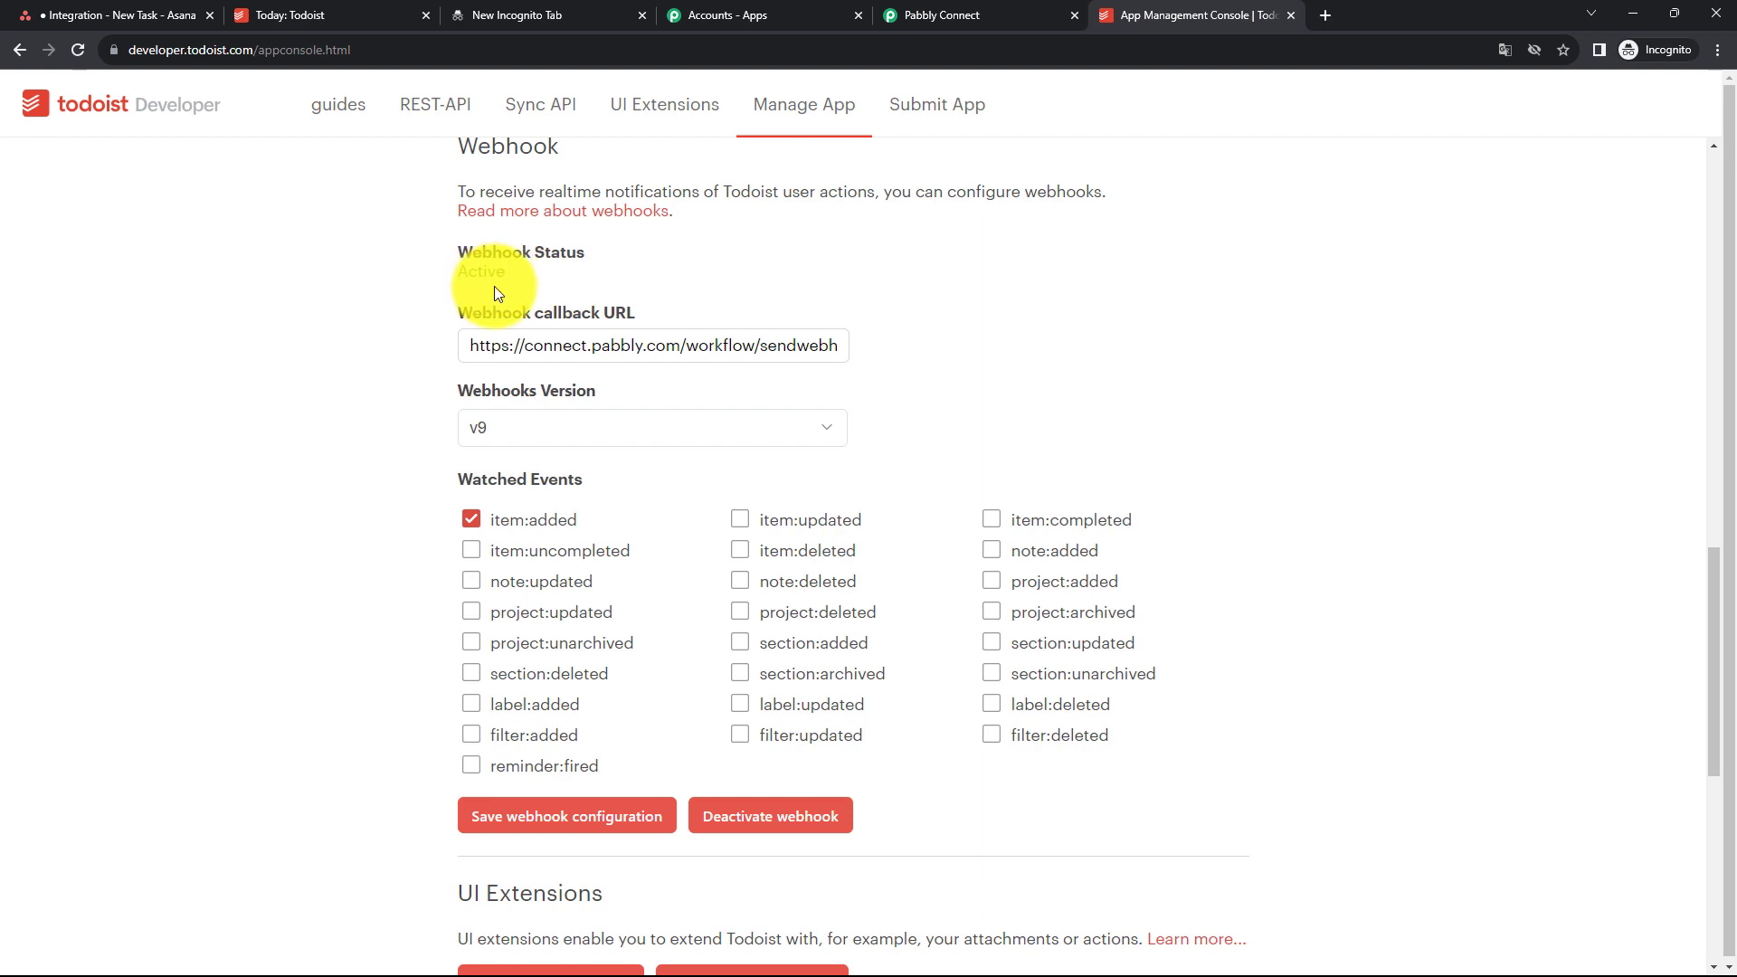
# - Switch to Todoist and enter a new task named Team Discussion with description Important Team Meeting
pyautogui.click(920, 14)
pyautogui.scroll(-3, 757, 425)
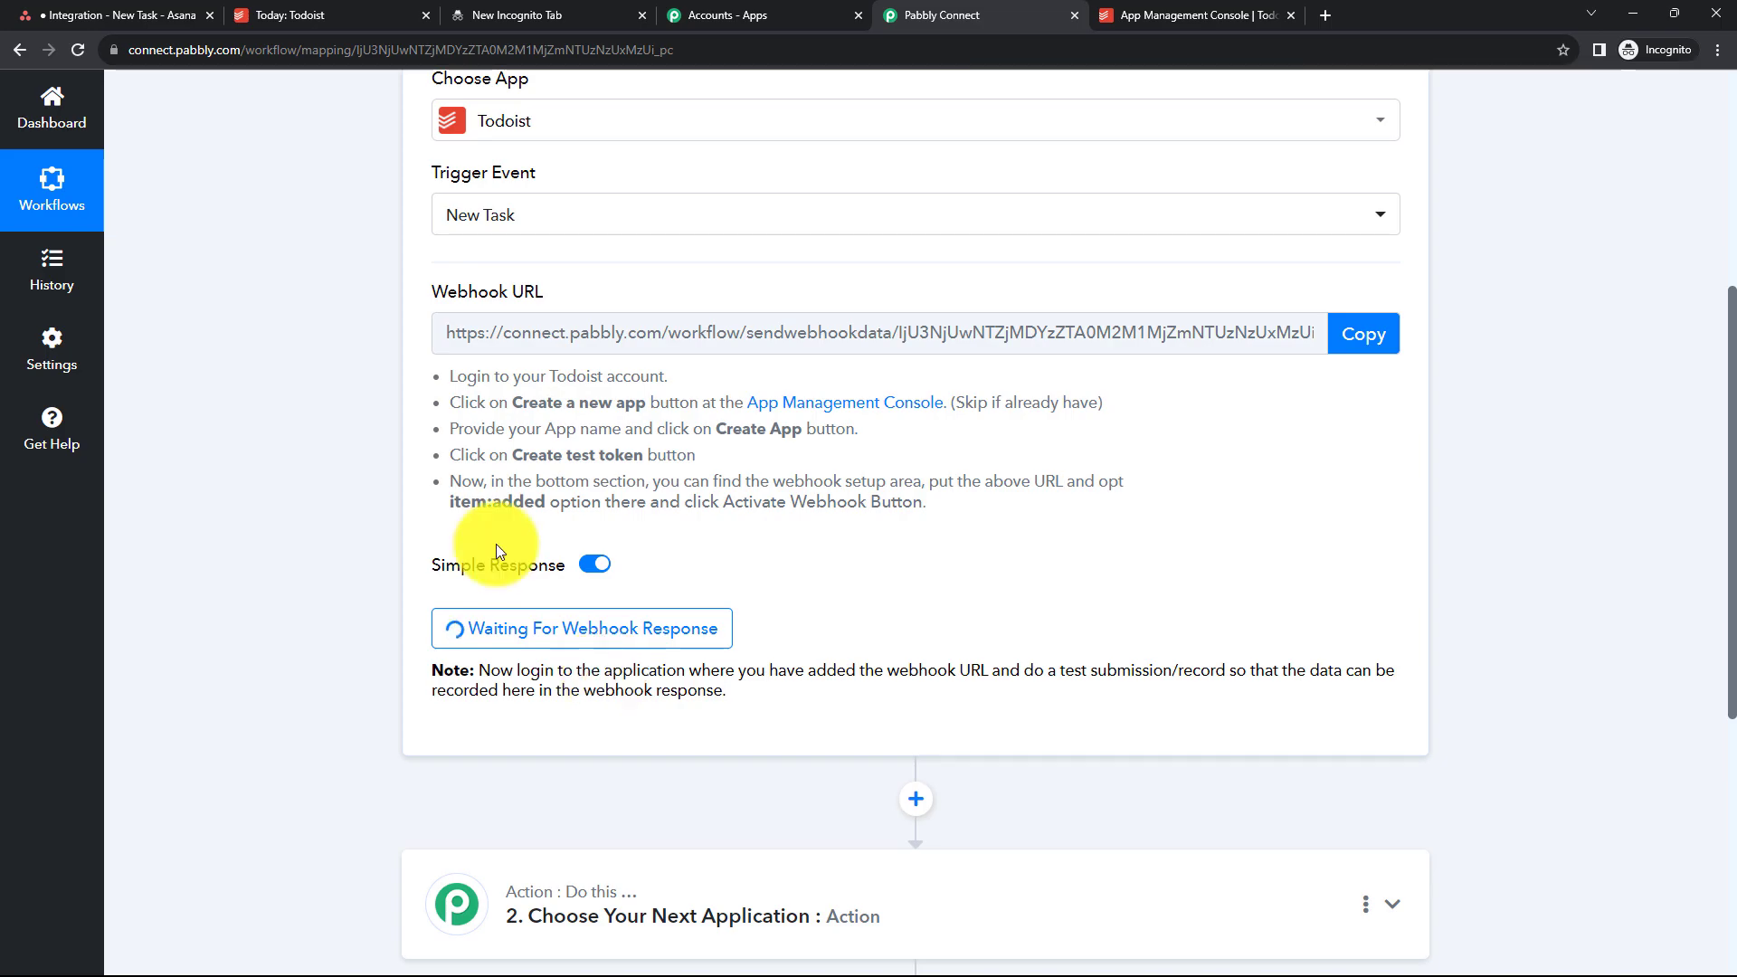
pyautogui.click(285, 15)
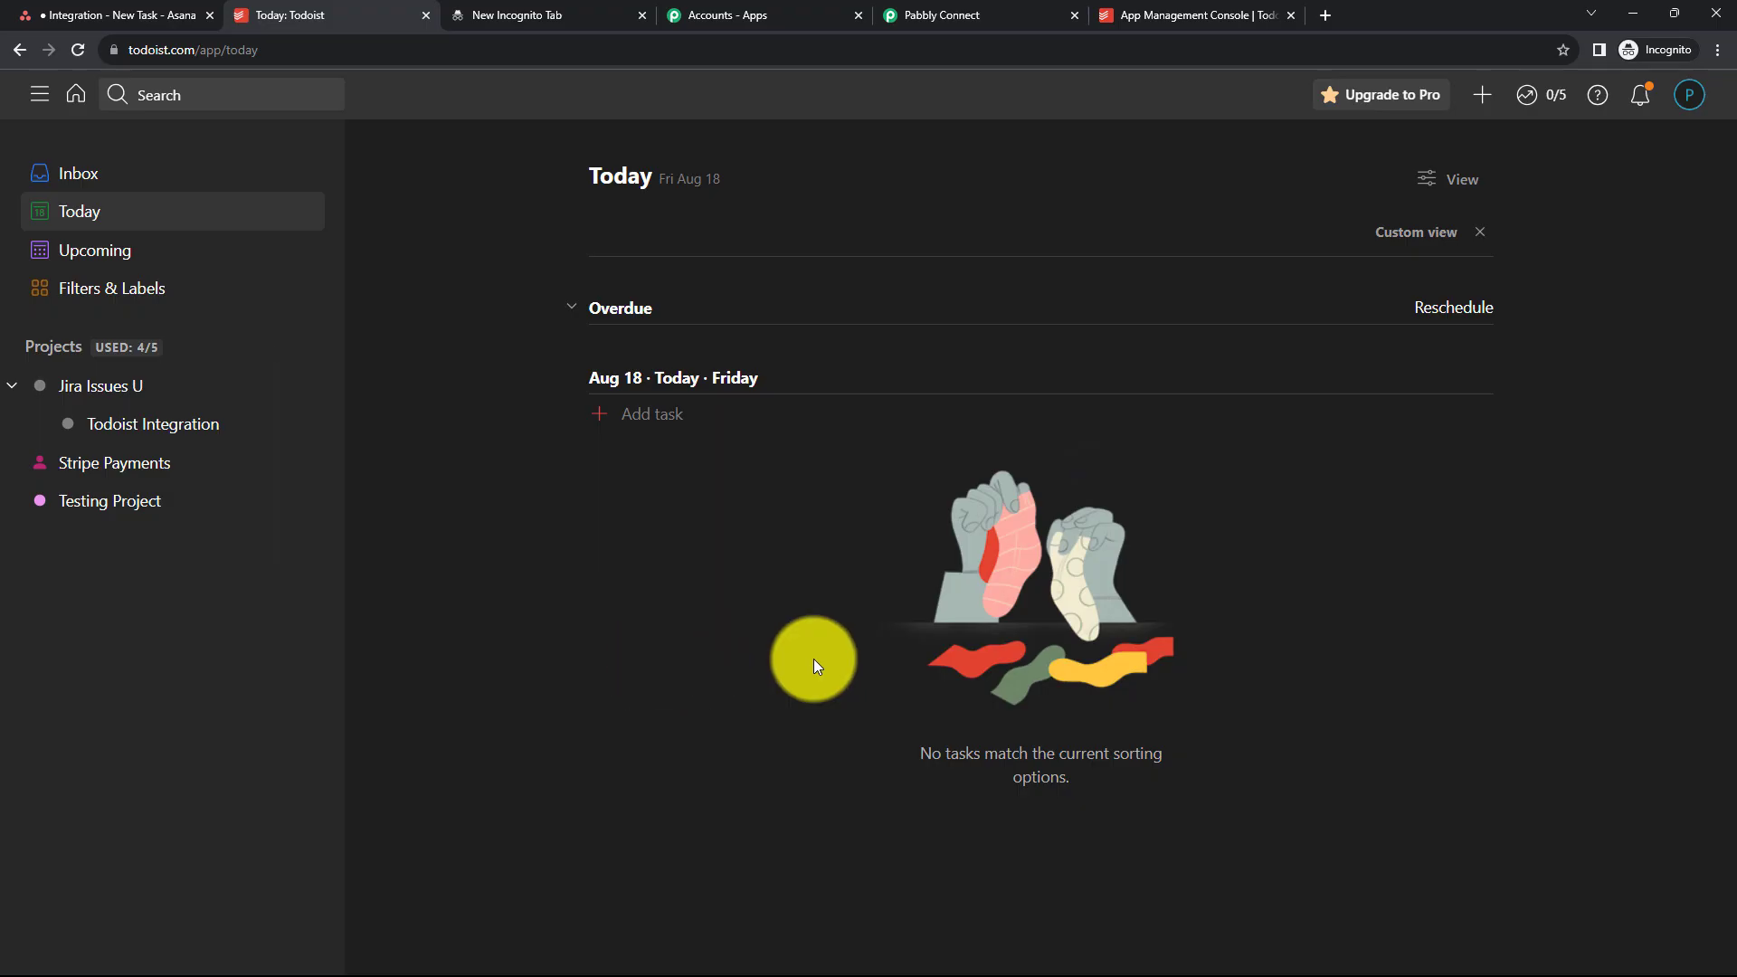
pyautogui.click(599, 418)
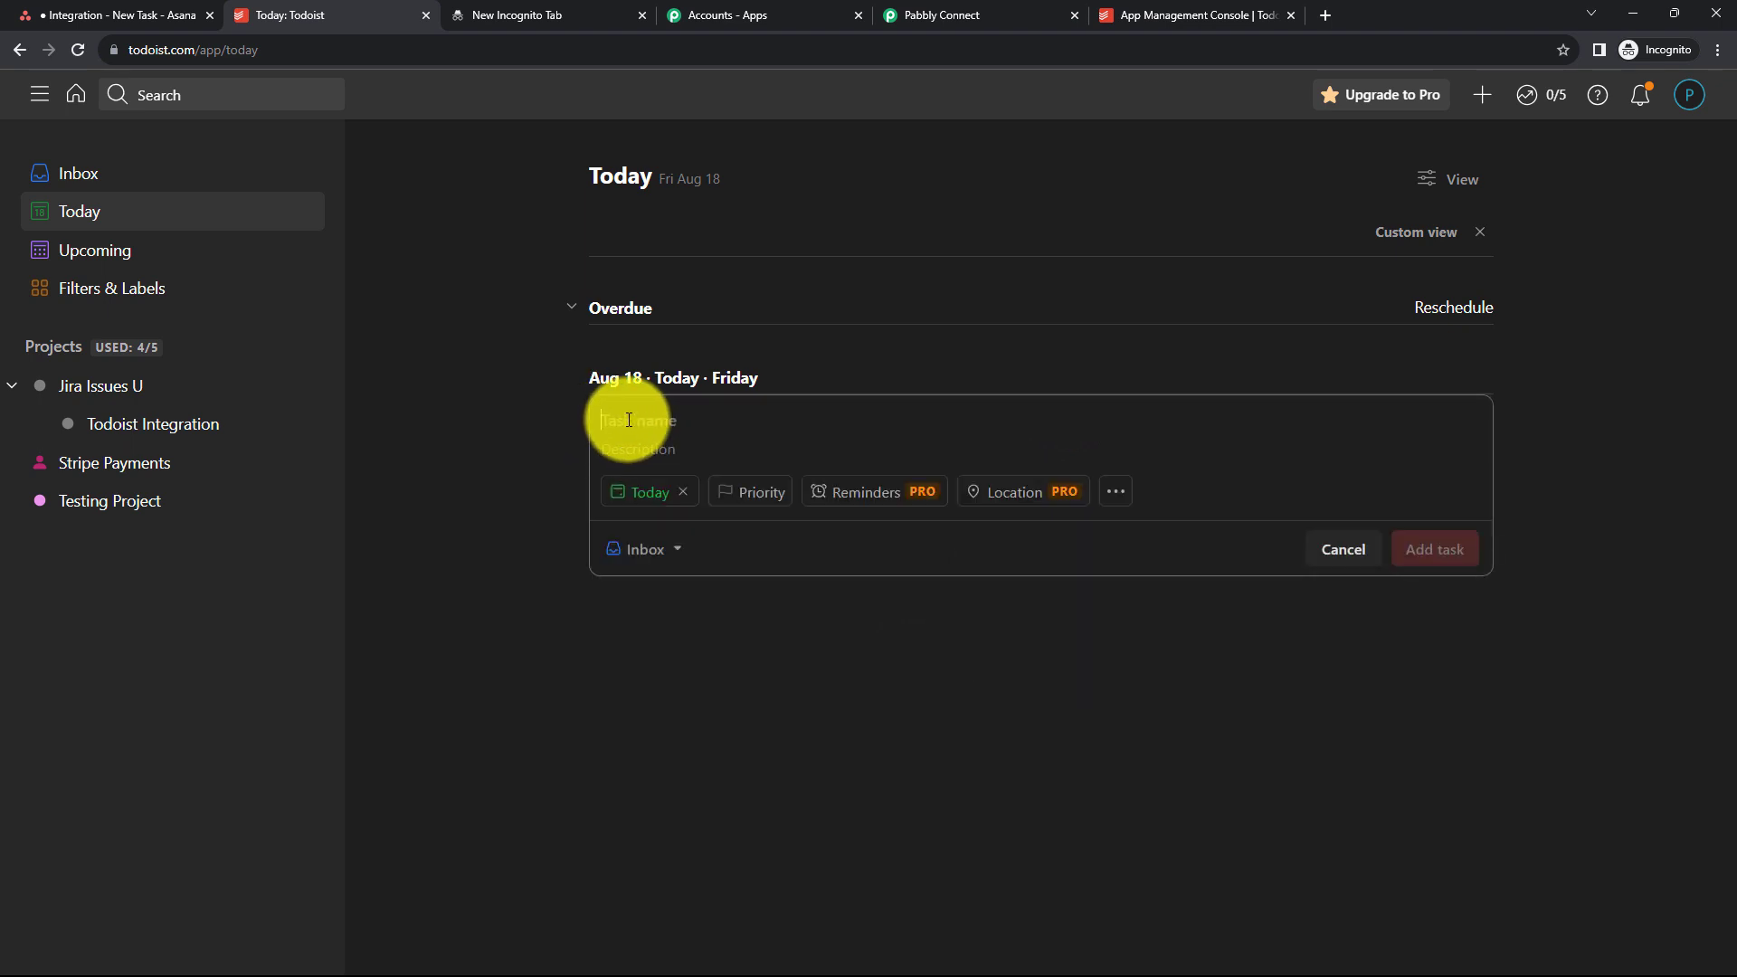
pyautogui.write('Team ')
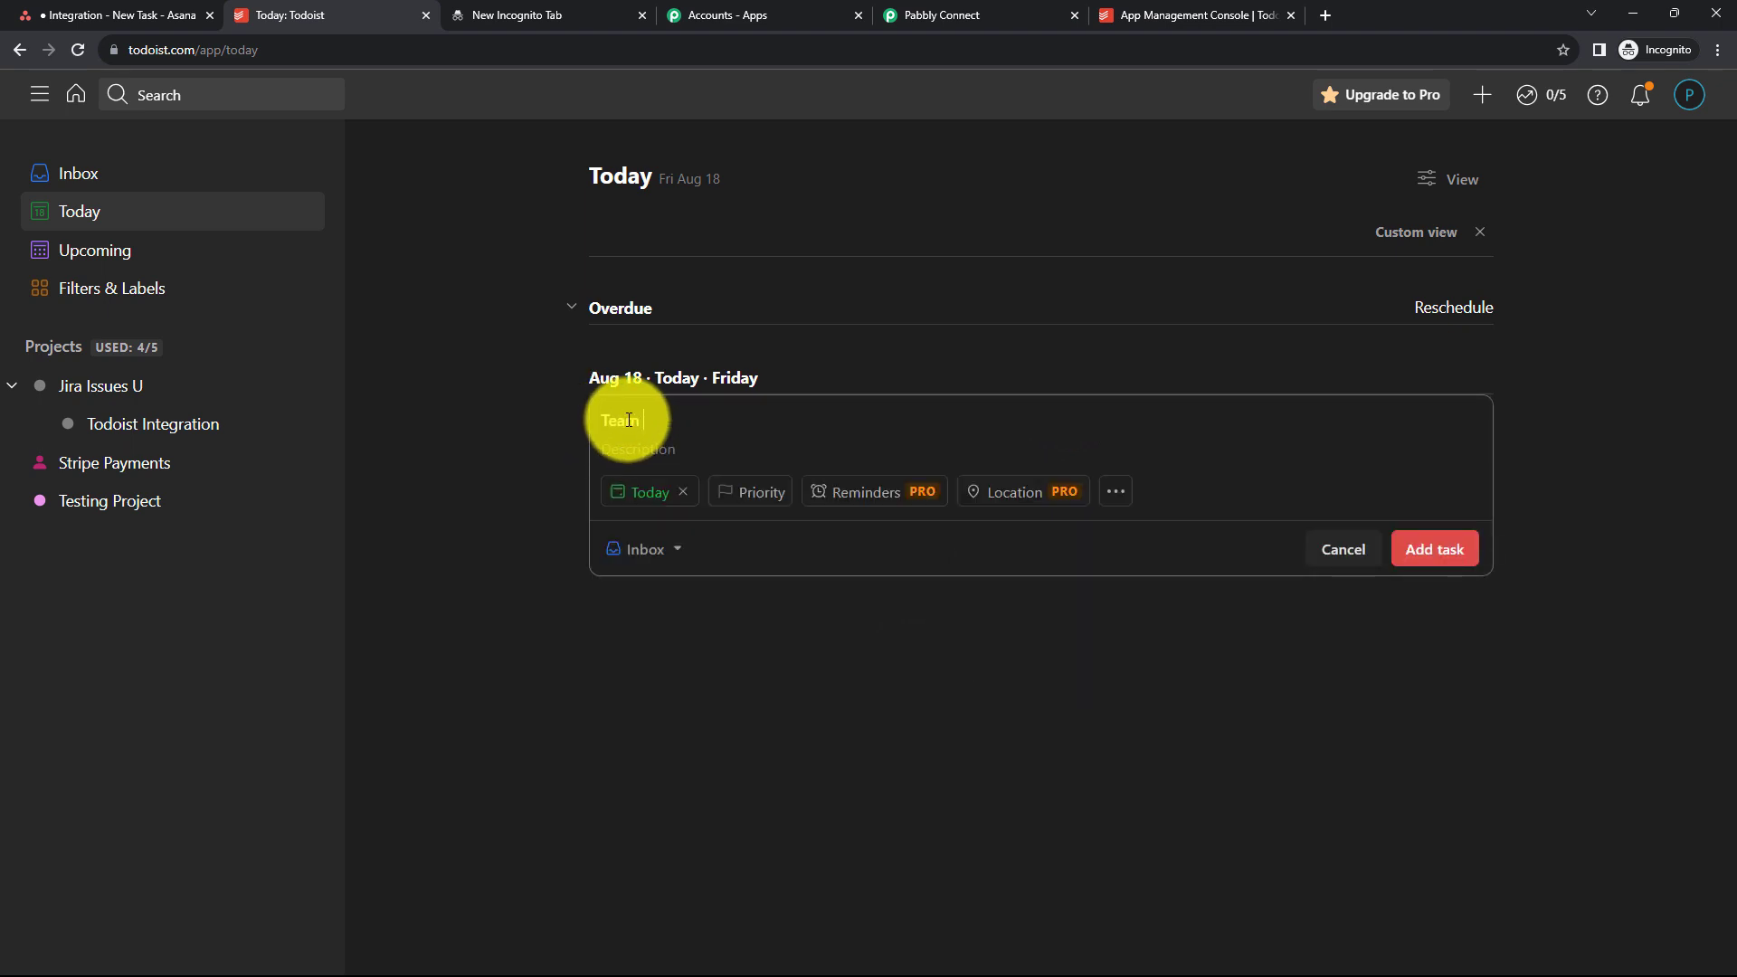
pyautogui.write('Discussion')
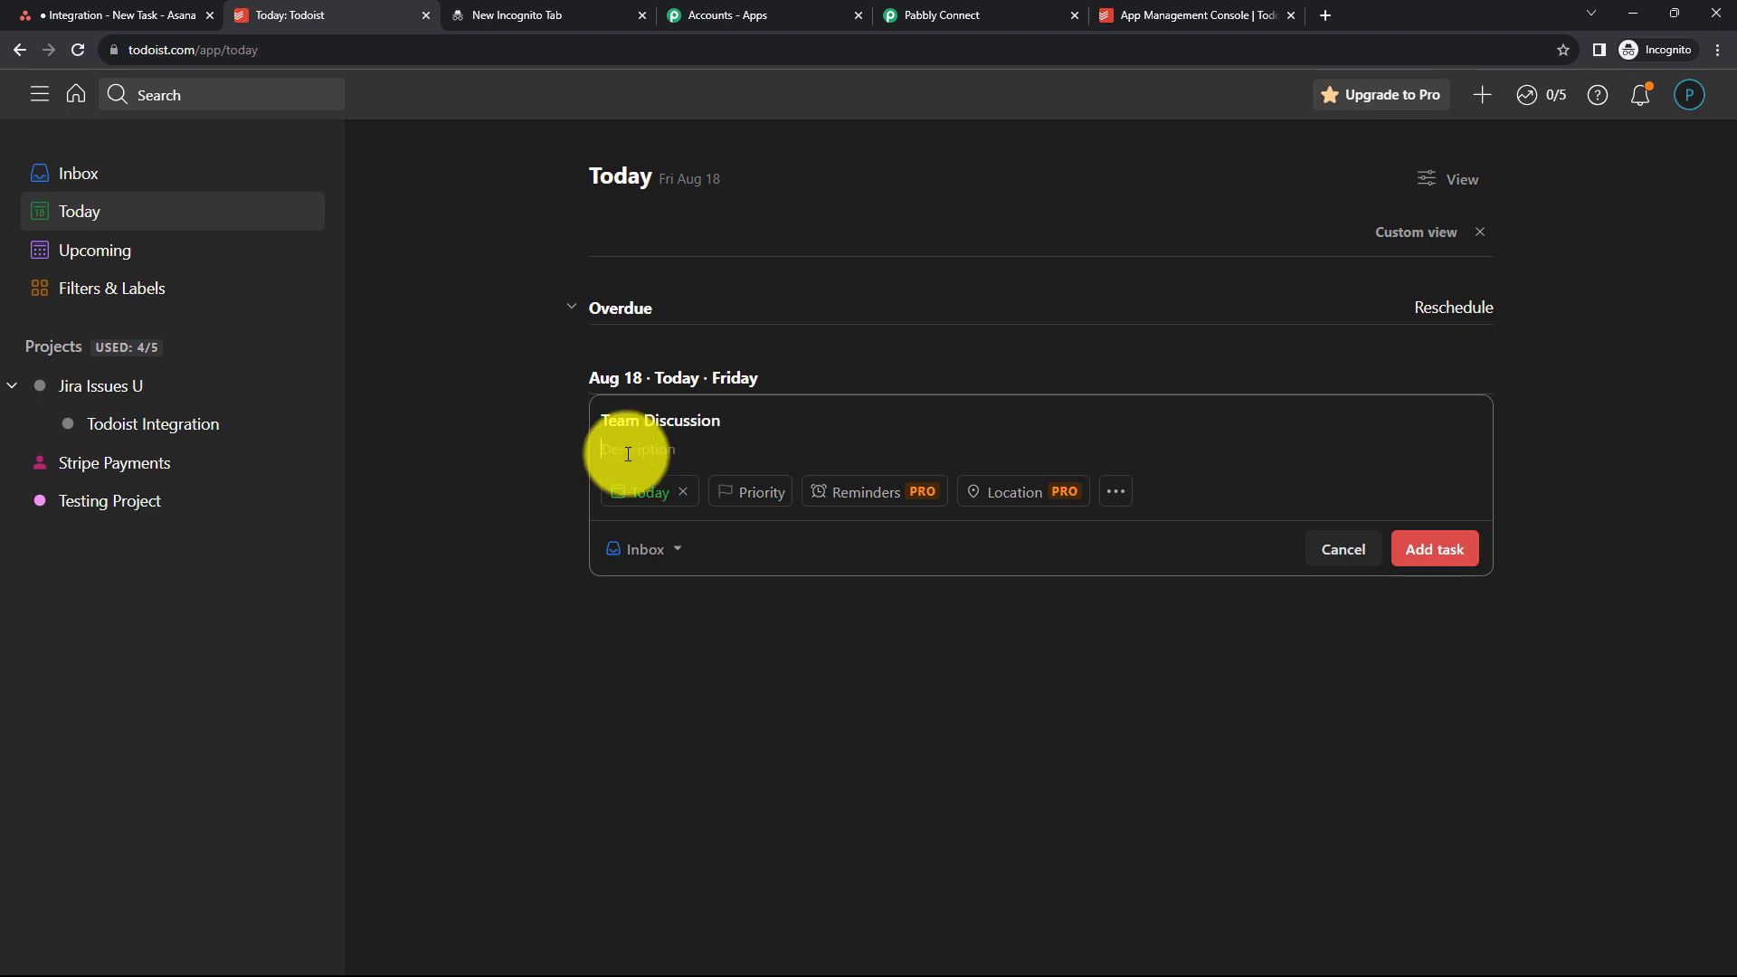
pyautogui.write('Important Team Meeting')
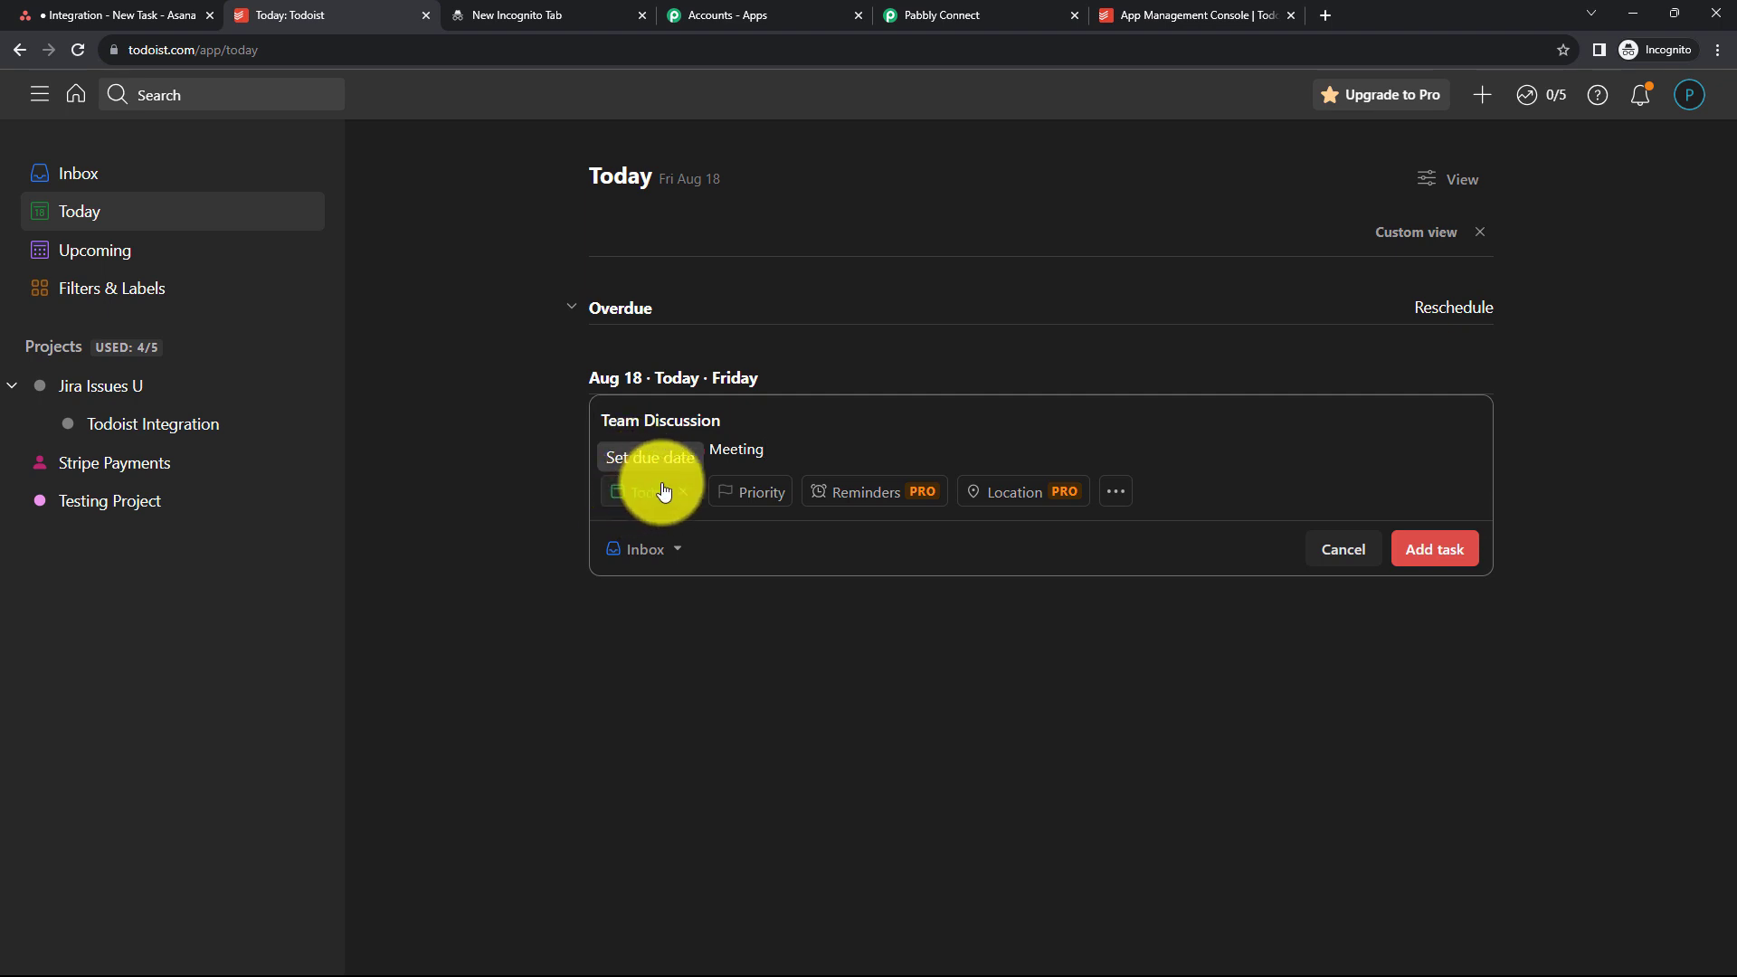
# - Give the new task priority P1 and add it
pyautogui.click(745, 494)
pyautogui.click(740, 525)
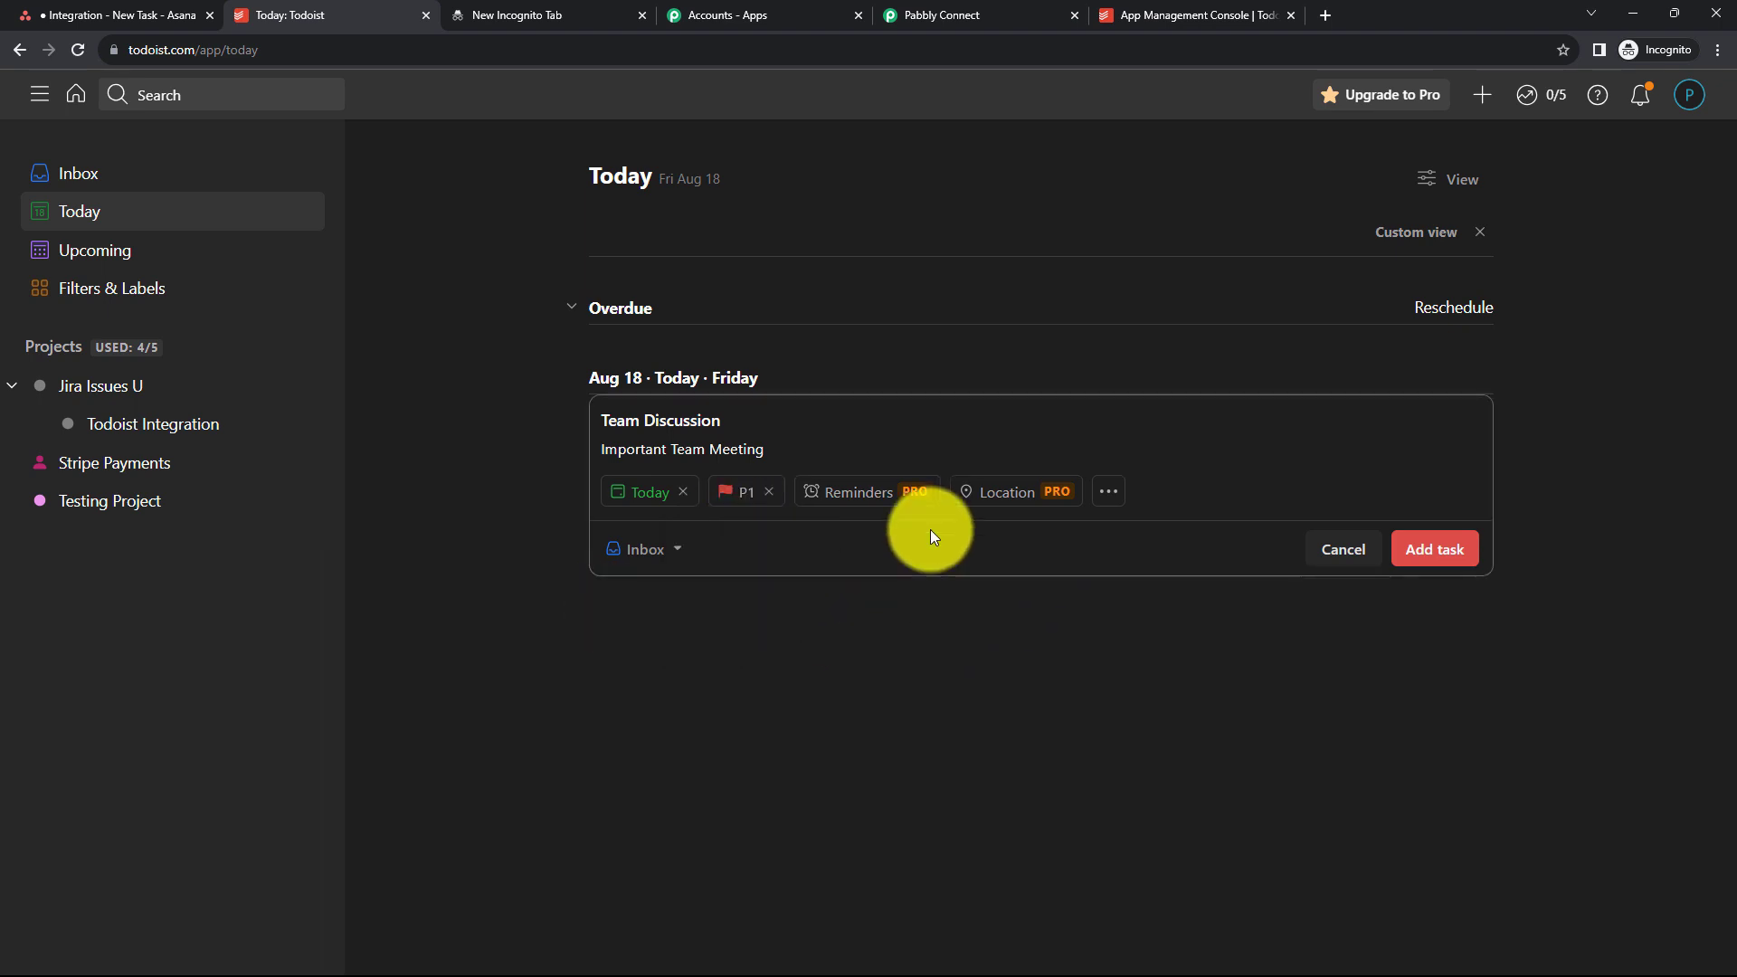
pyautogui.click(1435, 548)
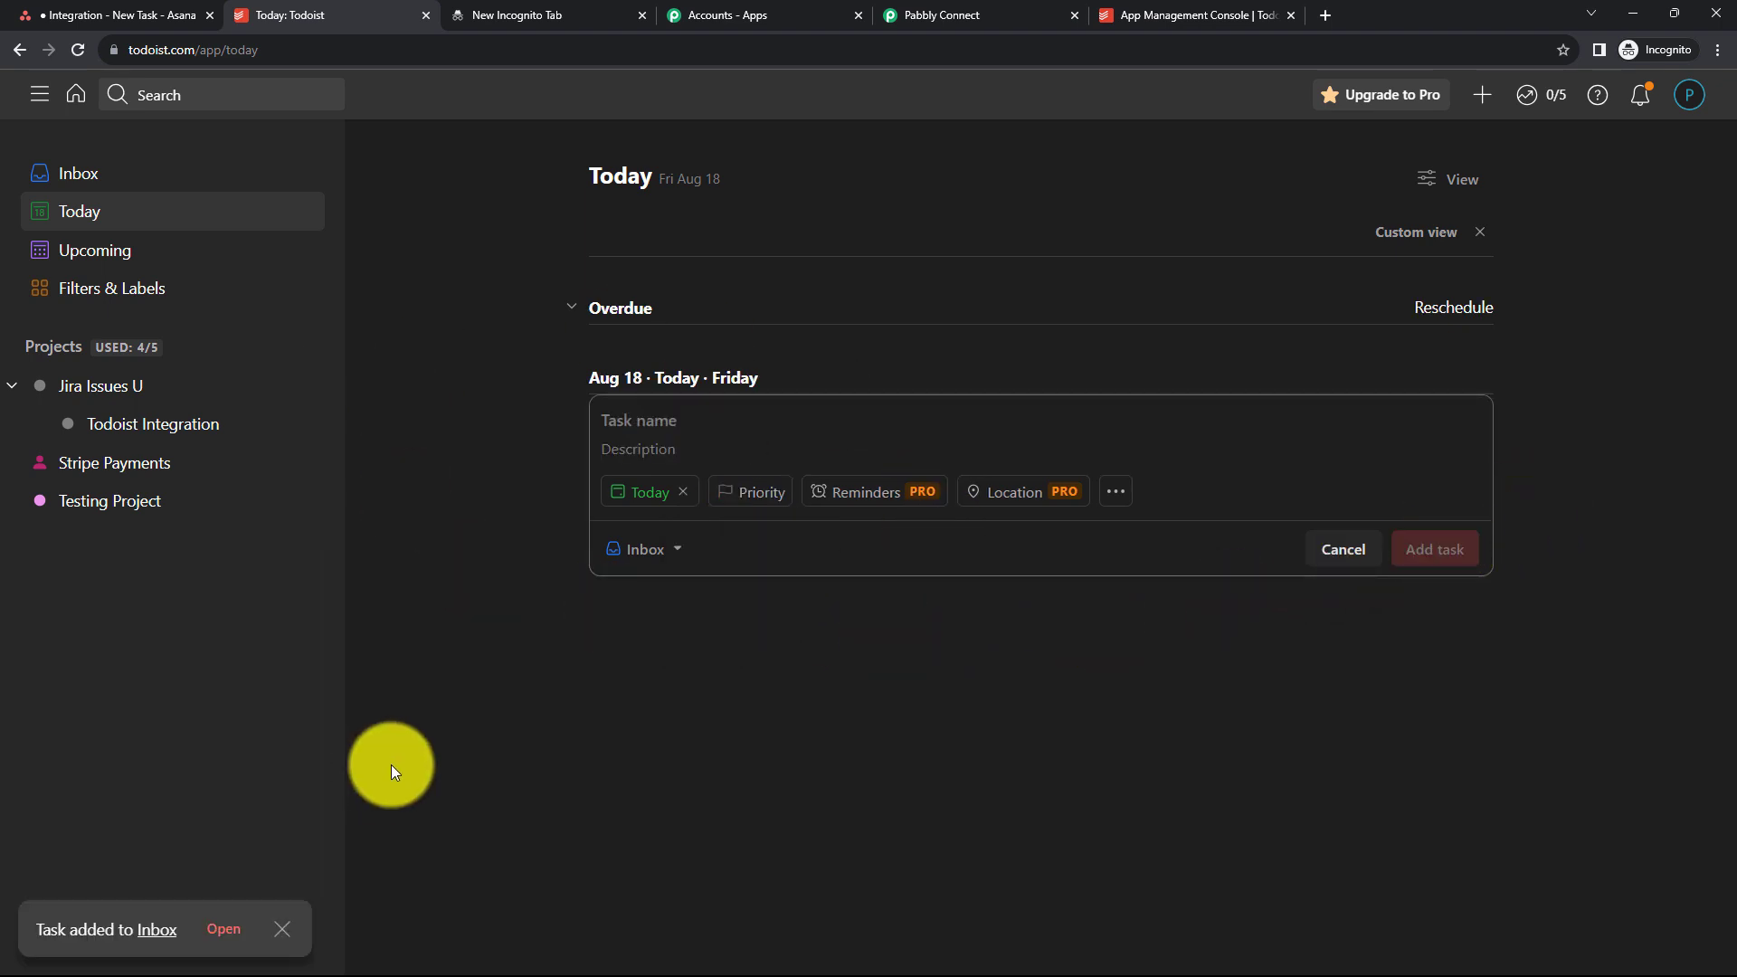
# - Return to the Pabbly Connect workflow and review the captured webhook response
pyautogui.click(975, 15)
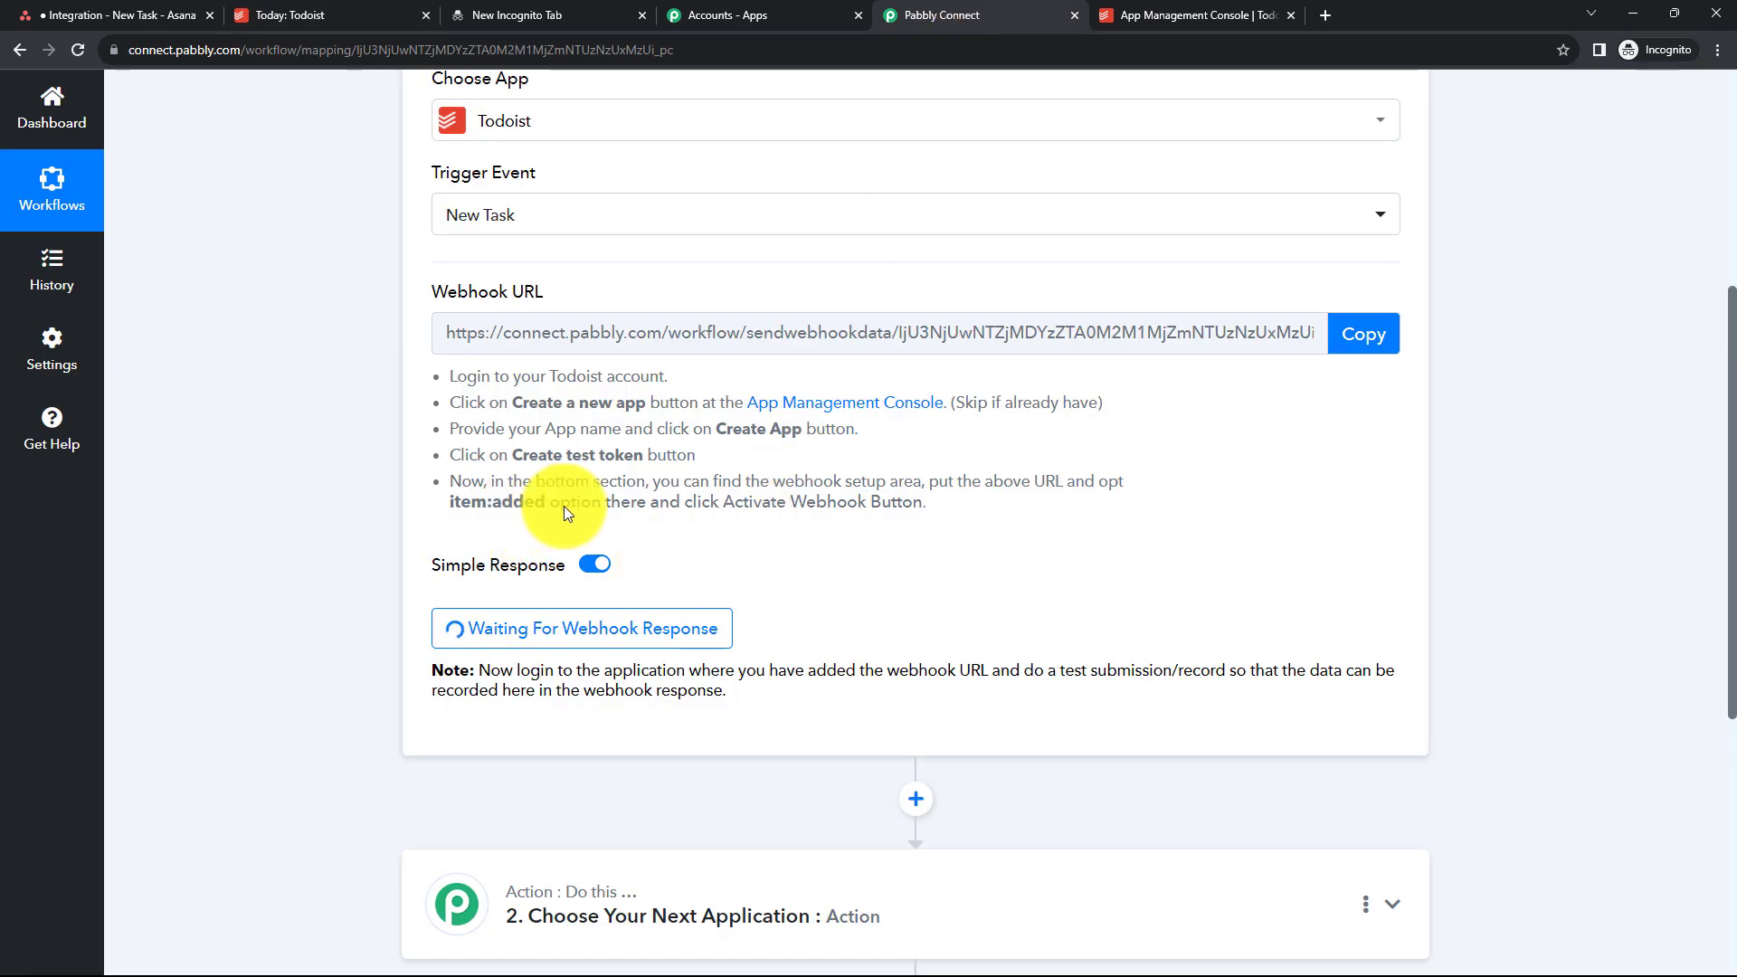
pyautogui.scroll(-1, 1046, 601)
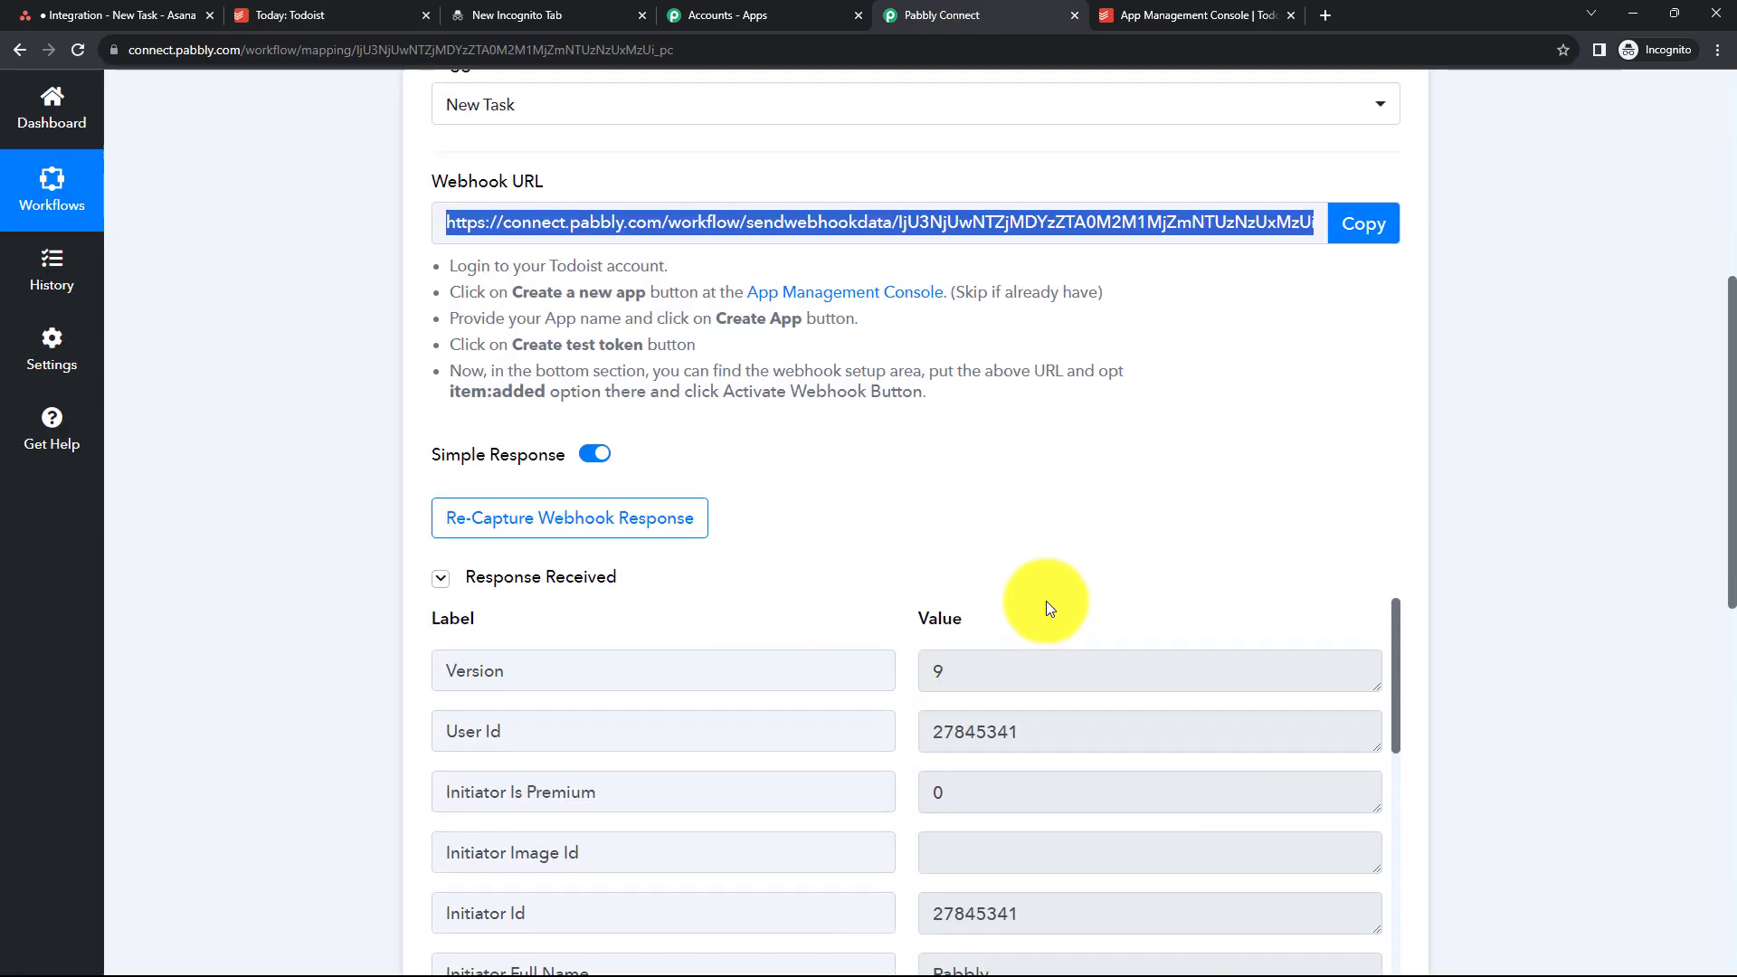
# - Scroll through the remaining captured response fields for the new Todoist task, including its content and description
pyautogui.scroll(-4, 1046, 601)
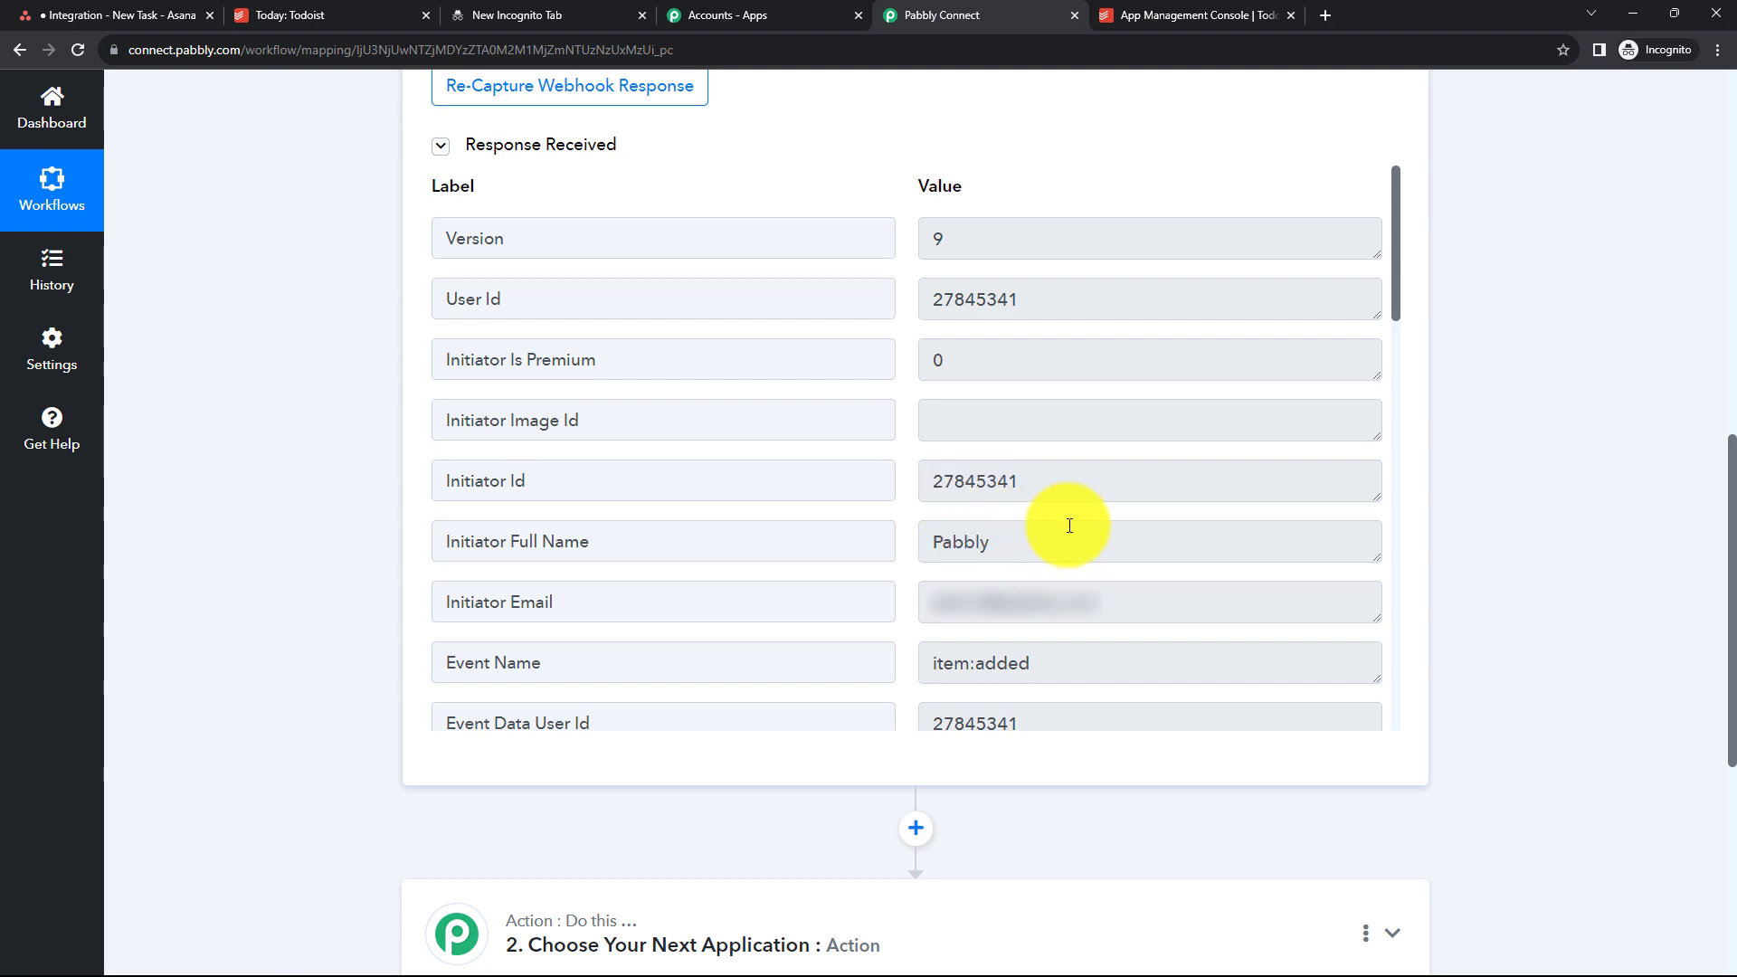
pyautogui.scroll(-3, 1070, 525)
pyautogui.scroll(2, 1075, 361)
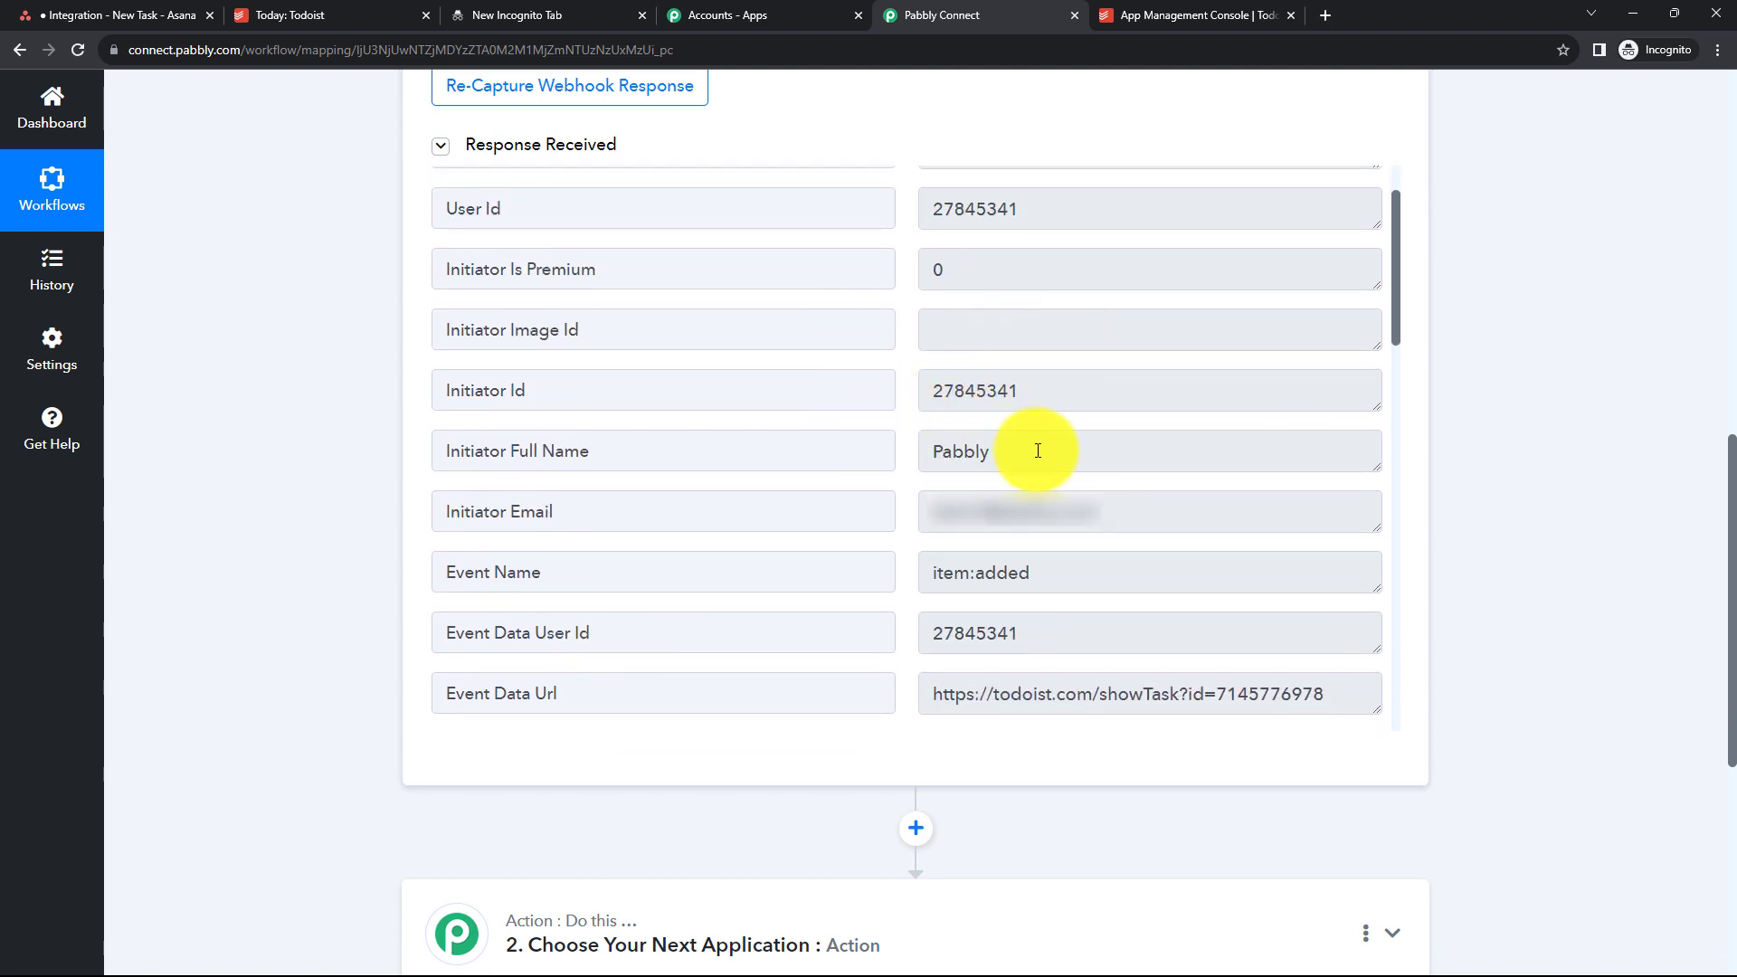
pyautogui.scroll(-5, 1038, 451)
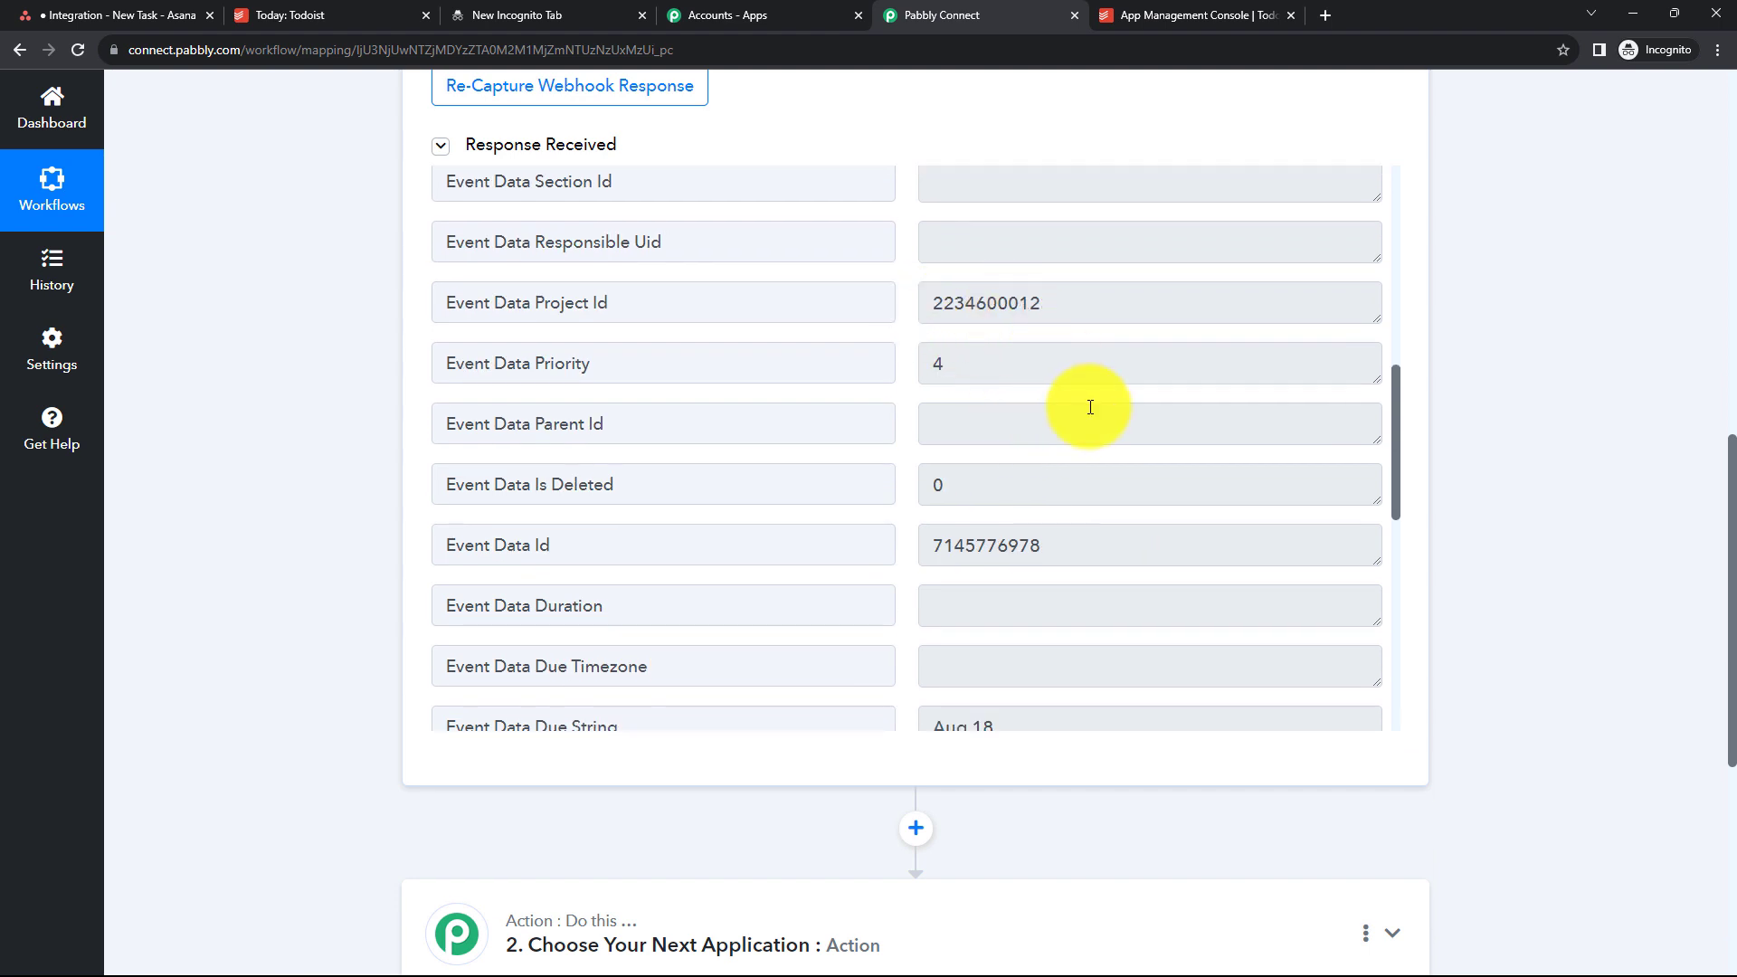
pyautogui.scroll(-6, 1091, 407)
pyautogui.scroll(2, 950, 371)
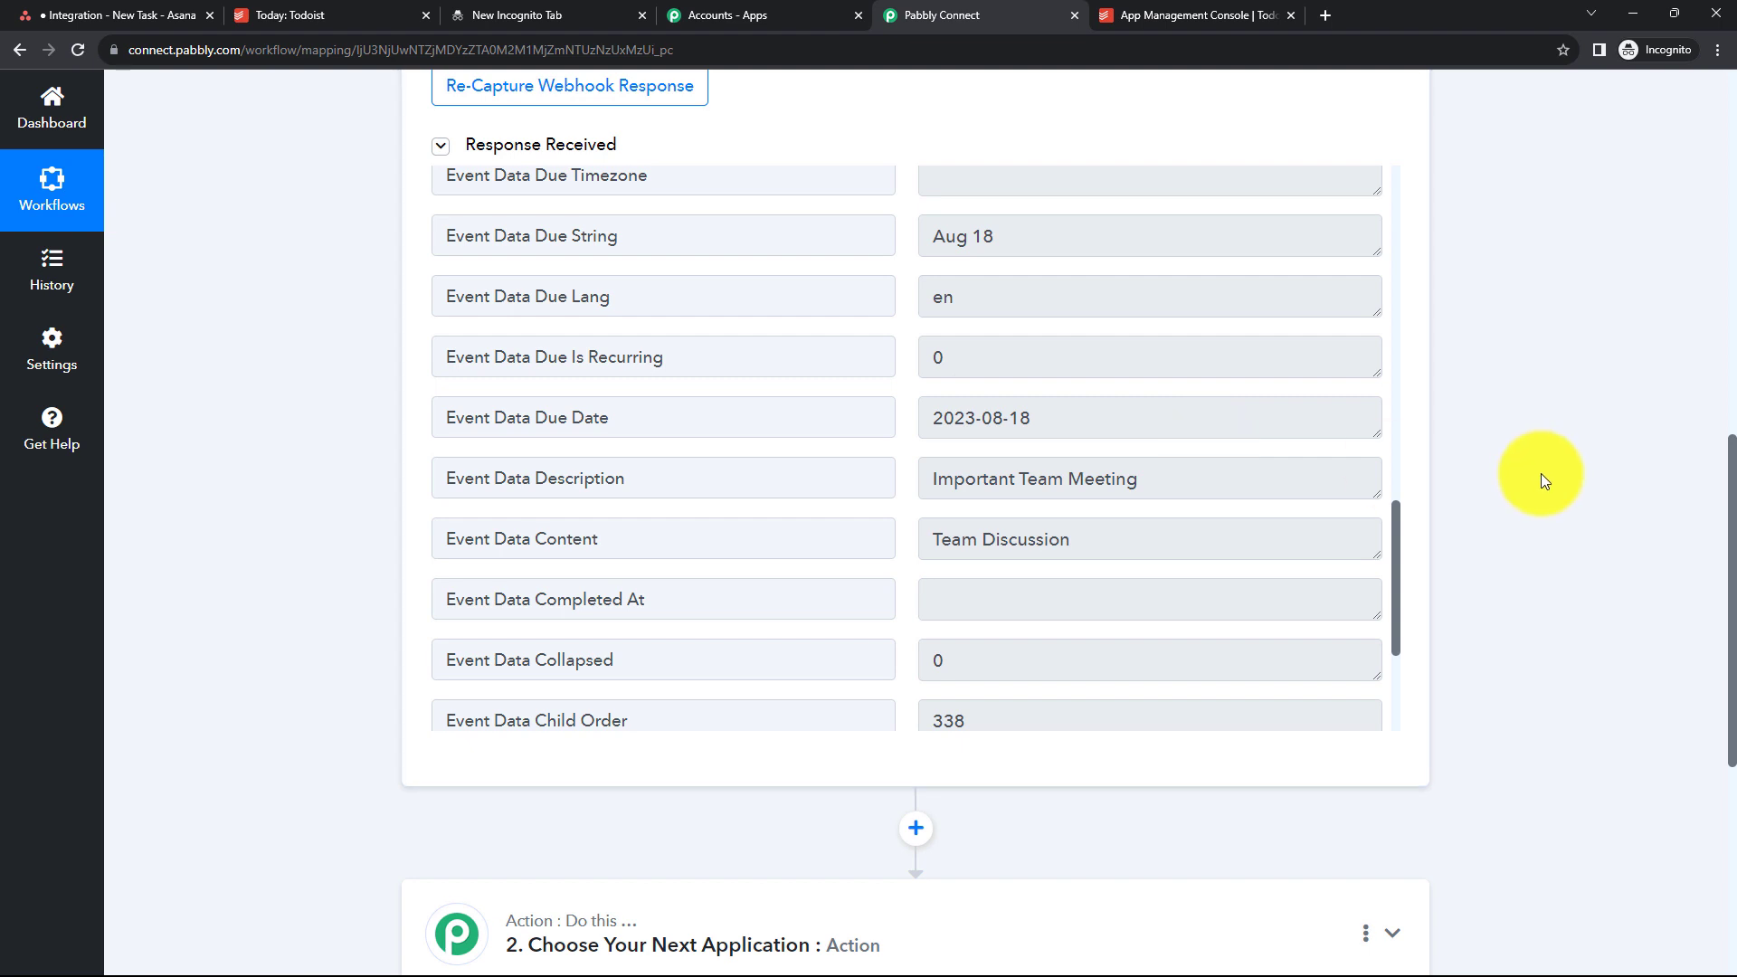
pyautogui.scroll(-4, 1540, 474)
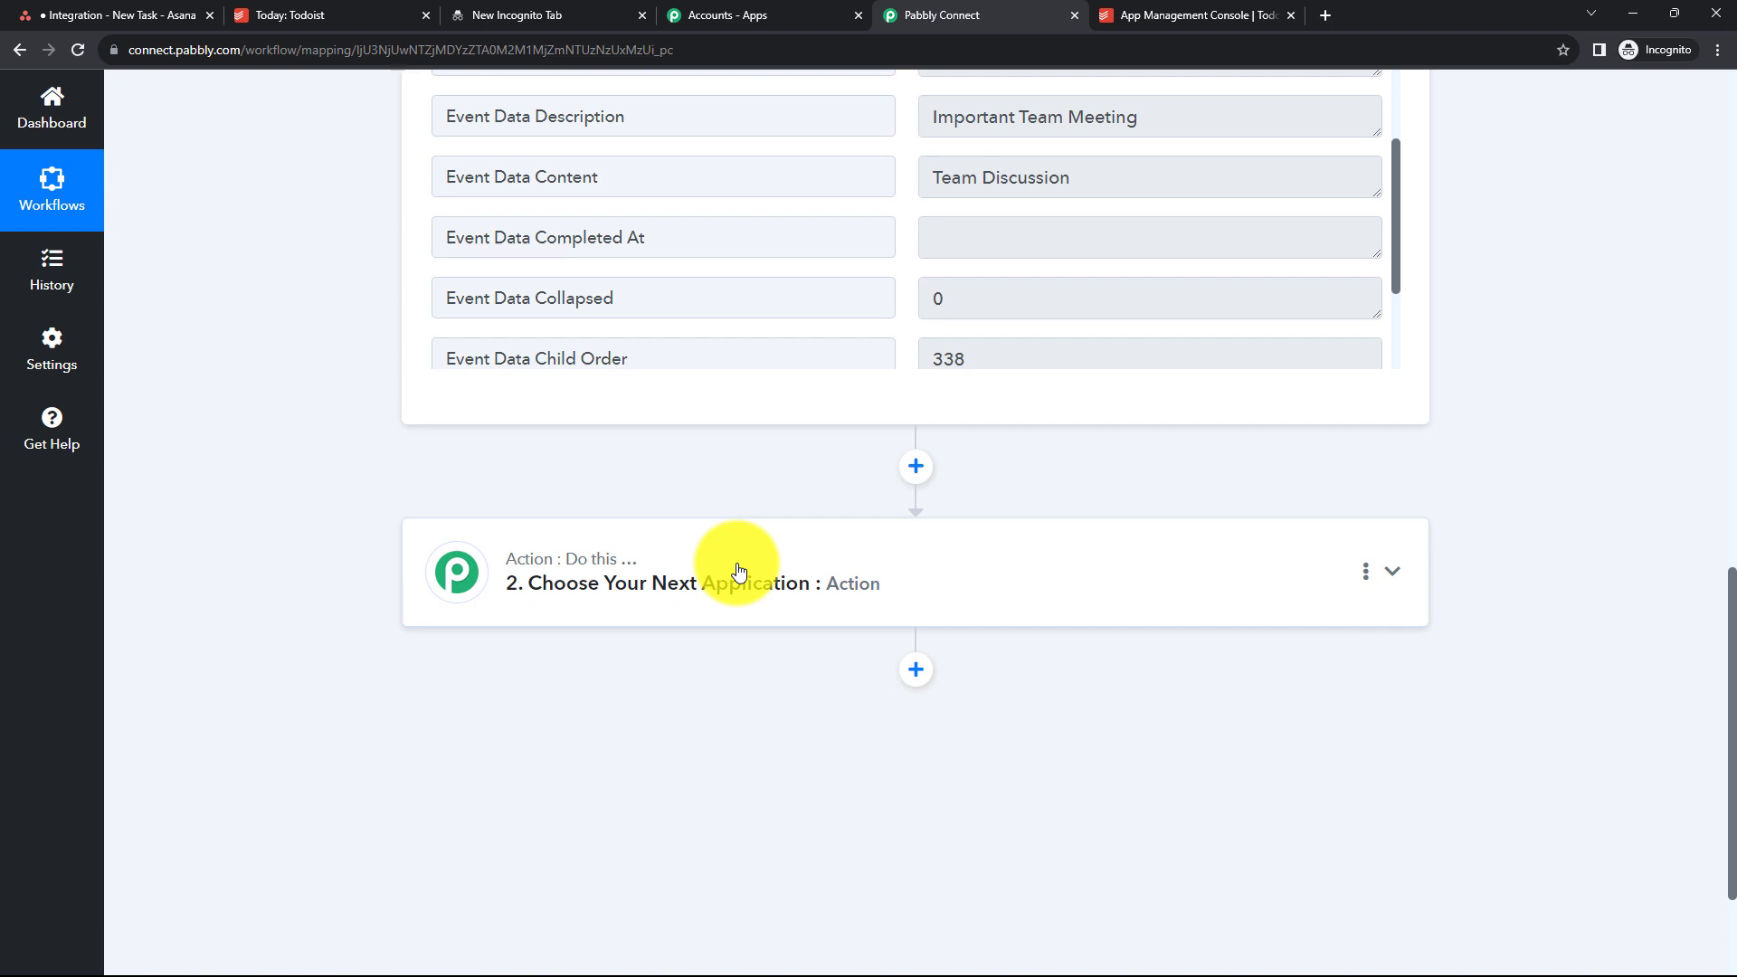
pyautogui.scroll(4, 738, 570)
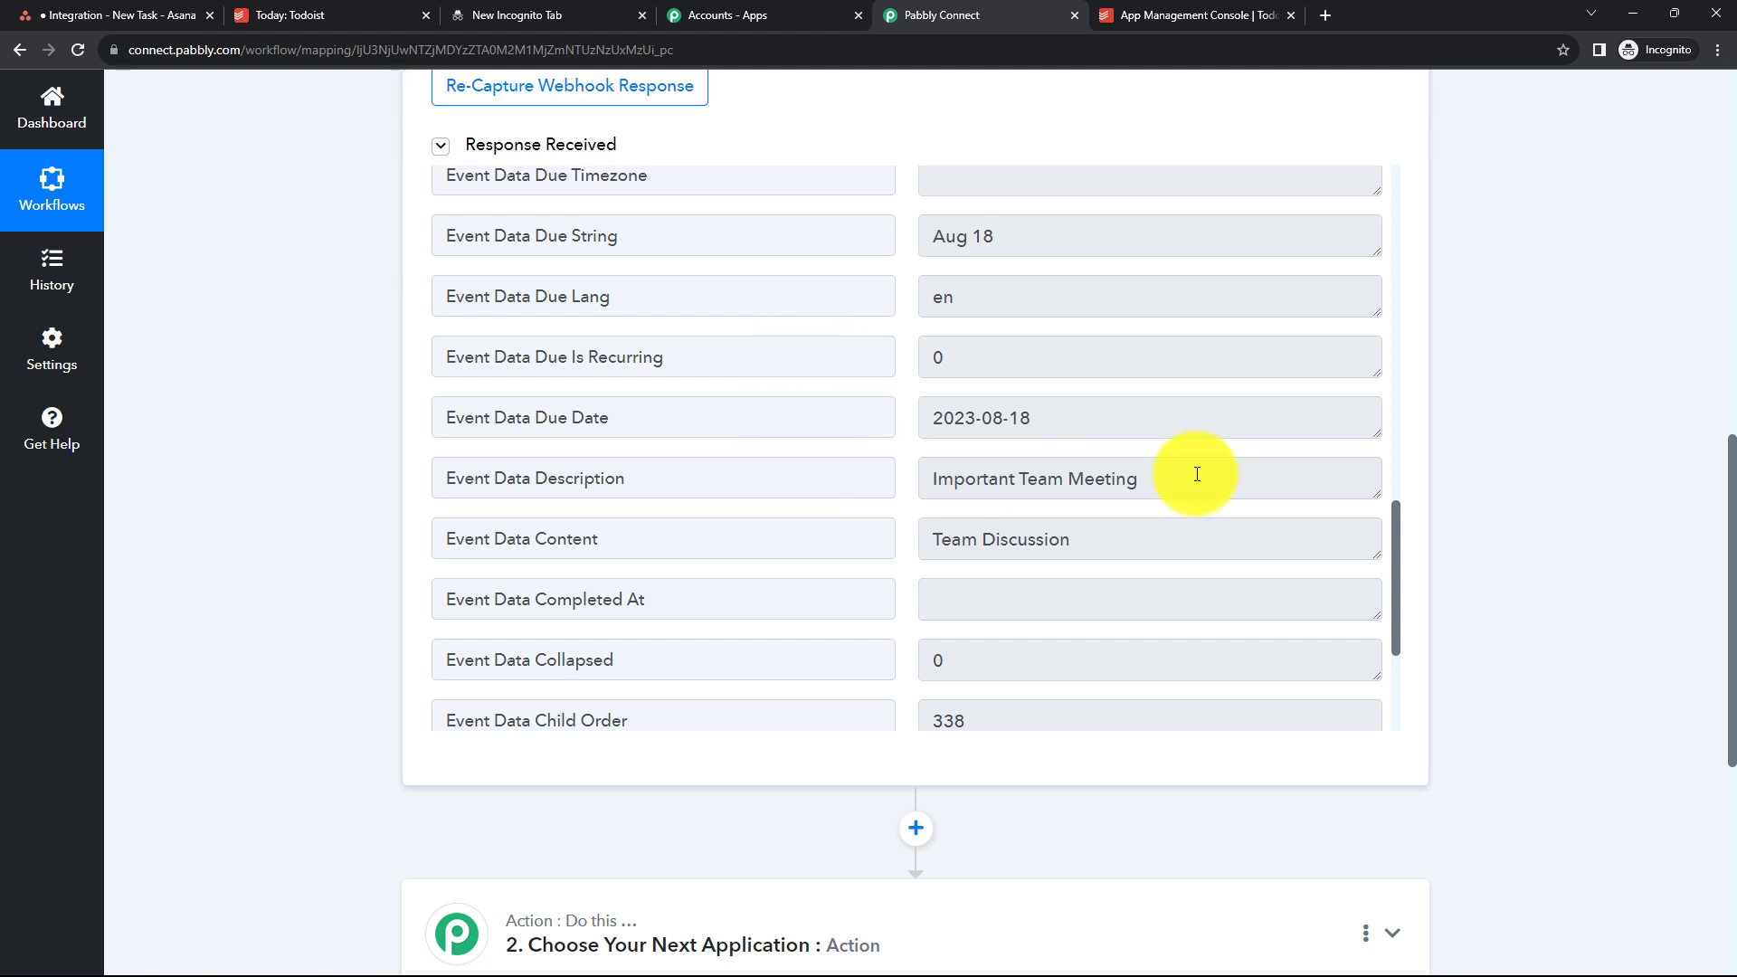
pyautogui.scroll(-4, 1566, 421)
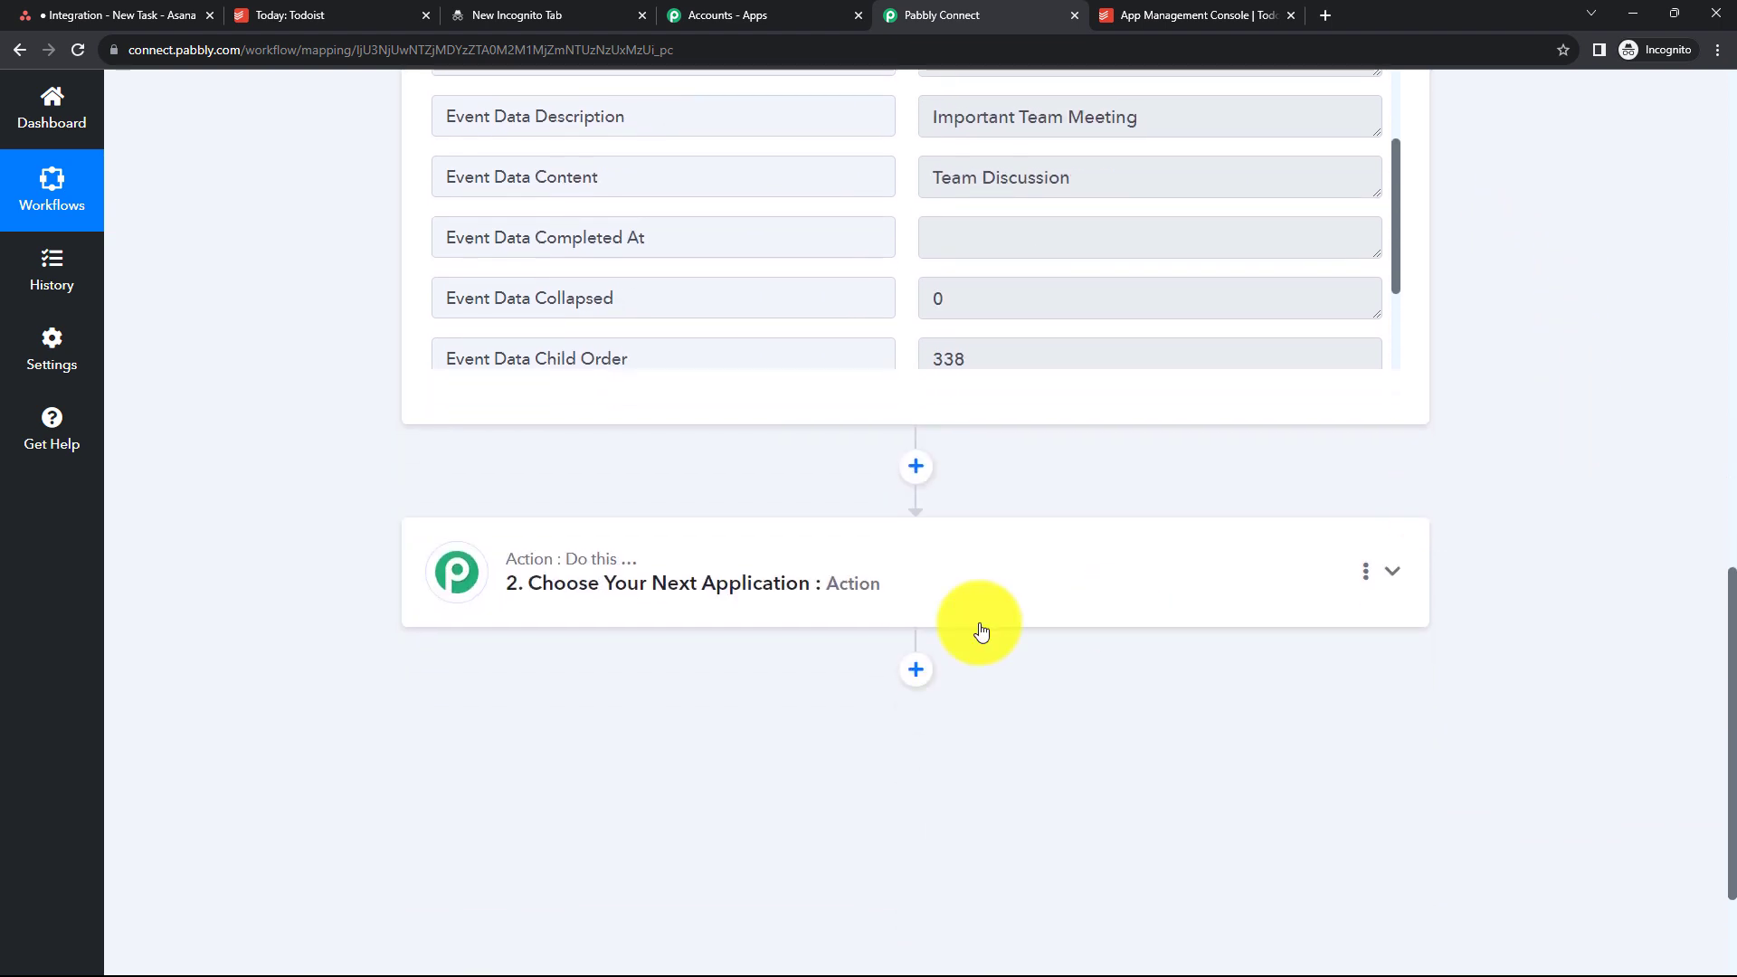
# - Set the action step to the Asana app with the Create a Task action event
pyautogui.click(784, 573)
pyautogui.click(601, 707)
pyautogui.write('Asa')
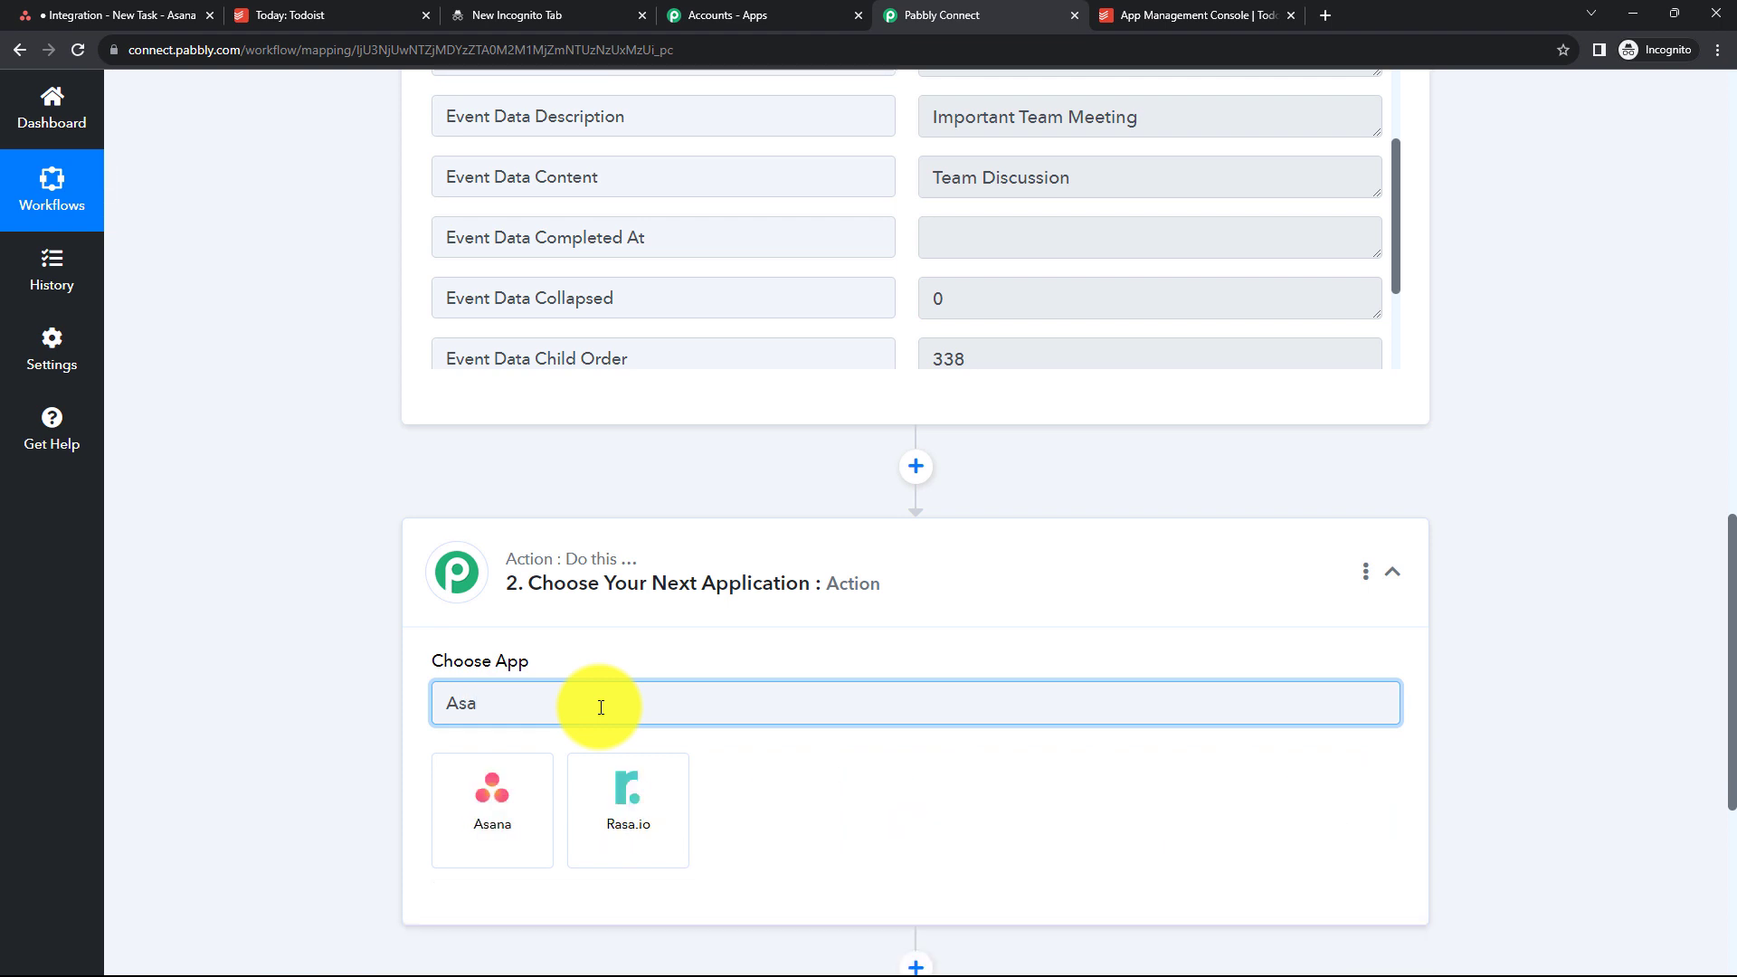
pyautogui.click(491, 827)
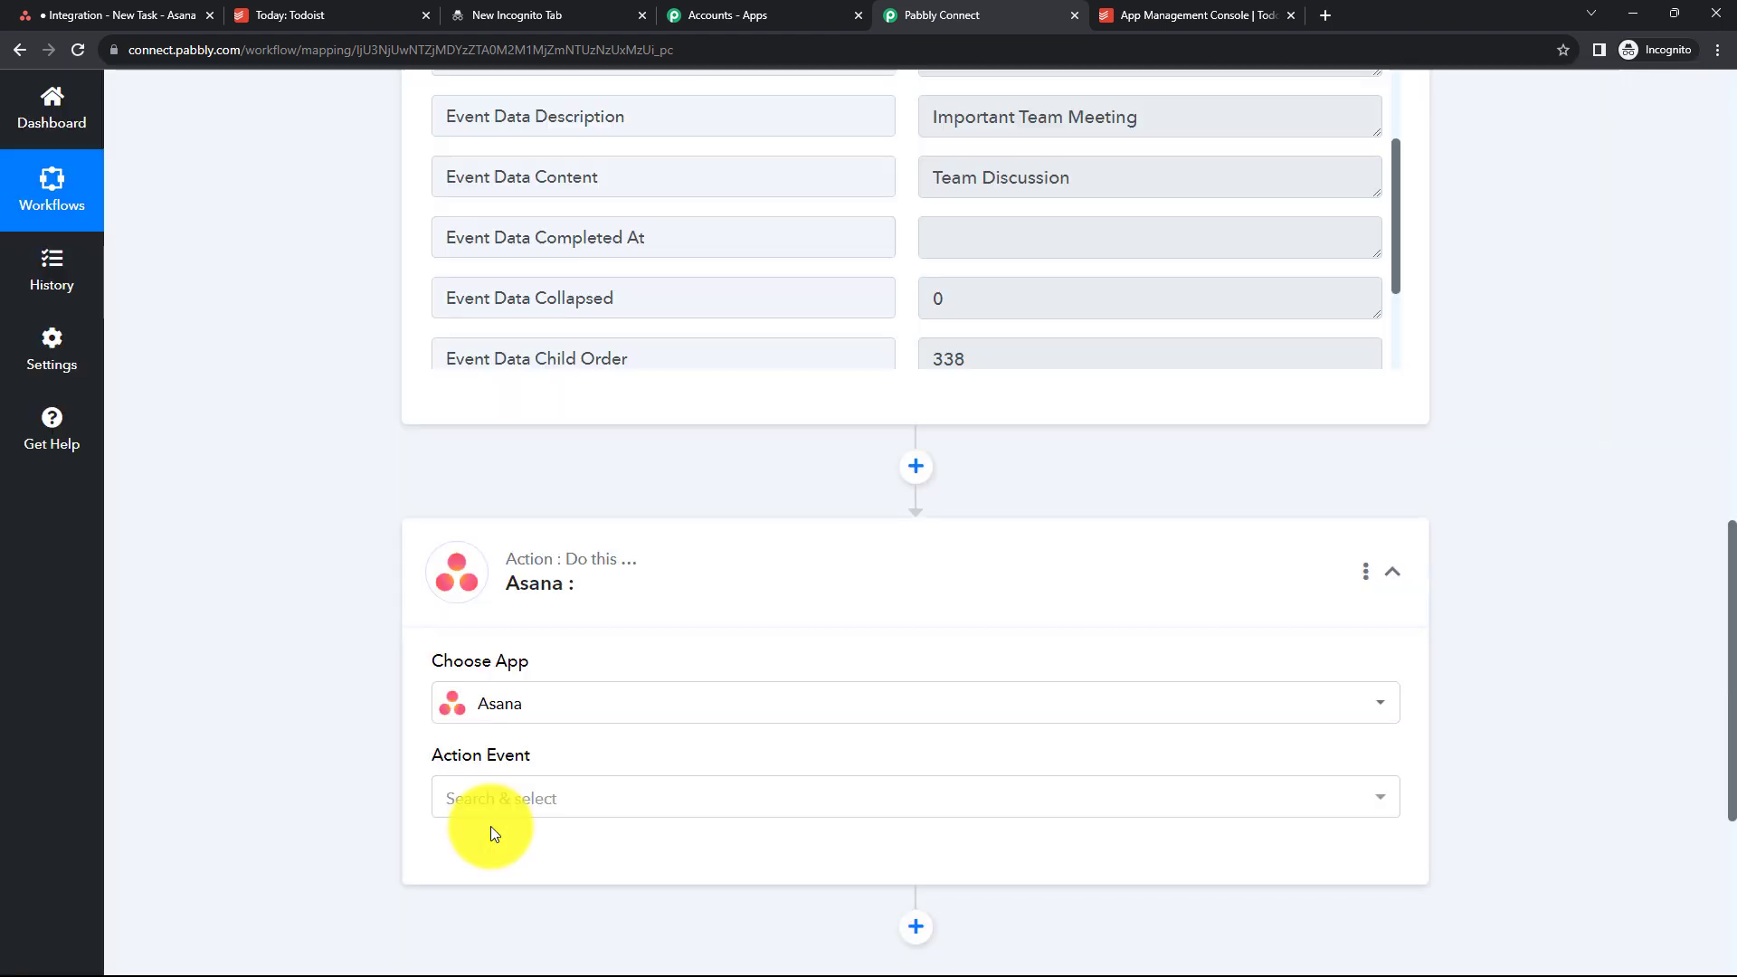
pyautogui.click(502, 807)
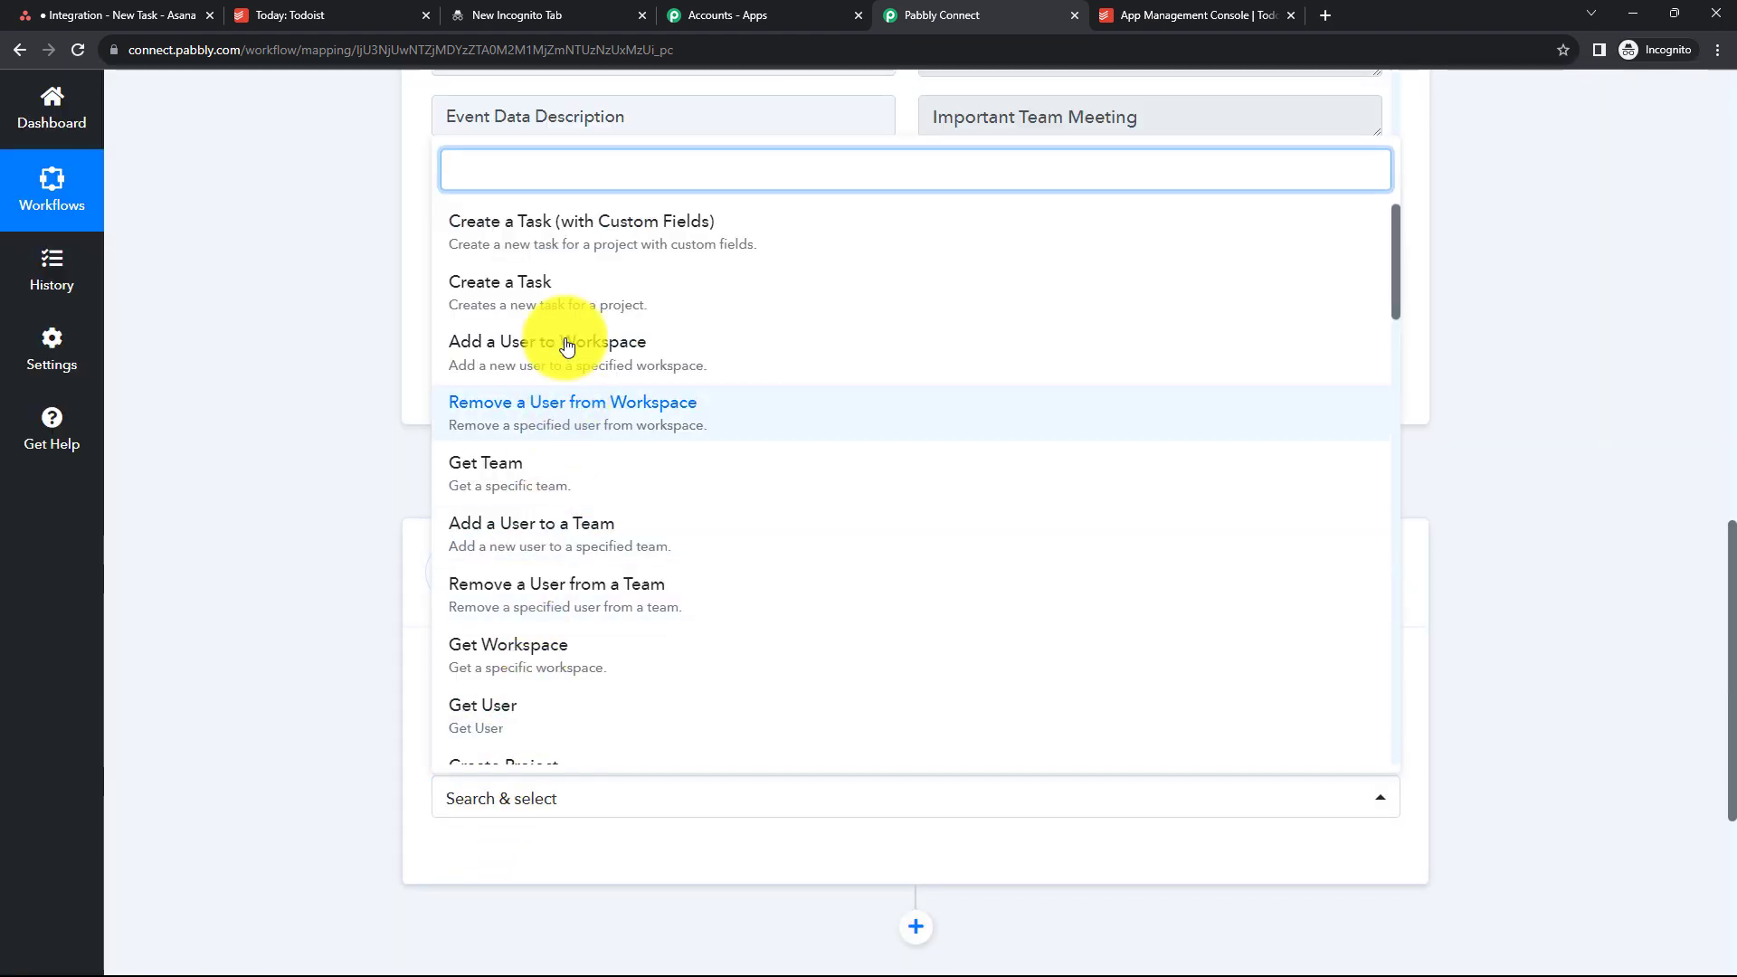
pyautogui.click(546, 282)
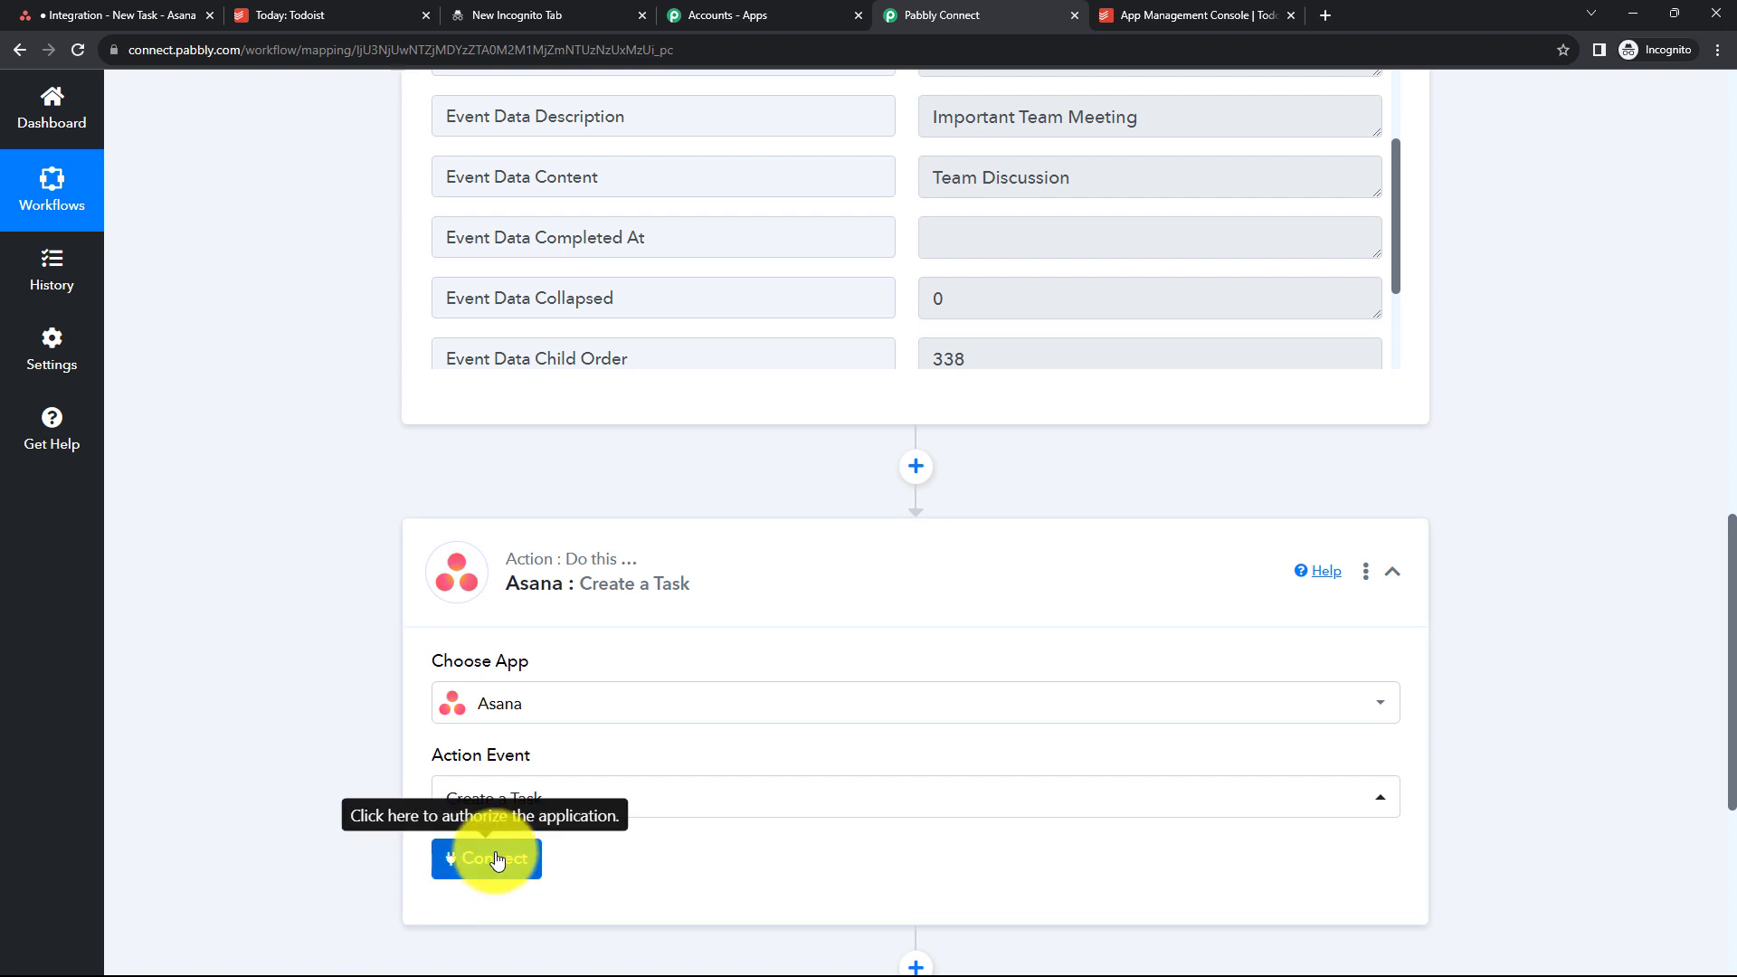
# - Add a new Asana connection and authorize Pabbly Connect to access the Asana account
pyautogui.click(487, 858)
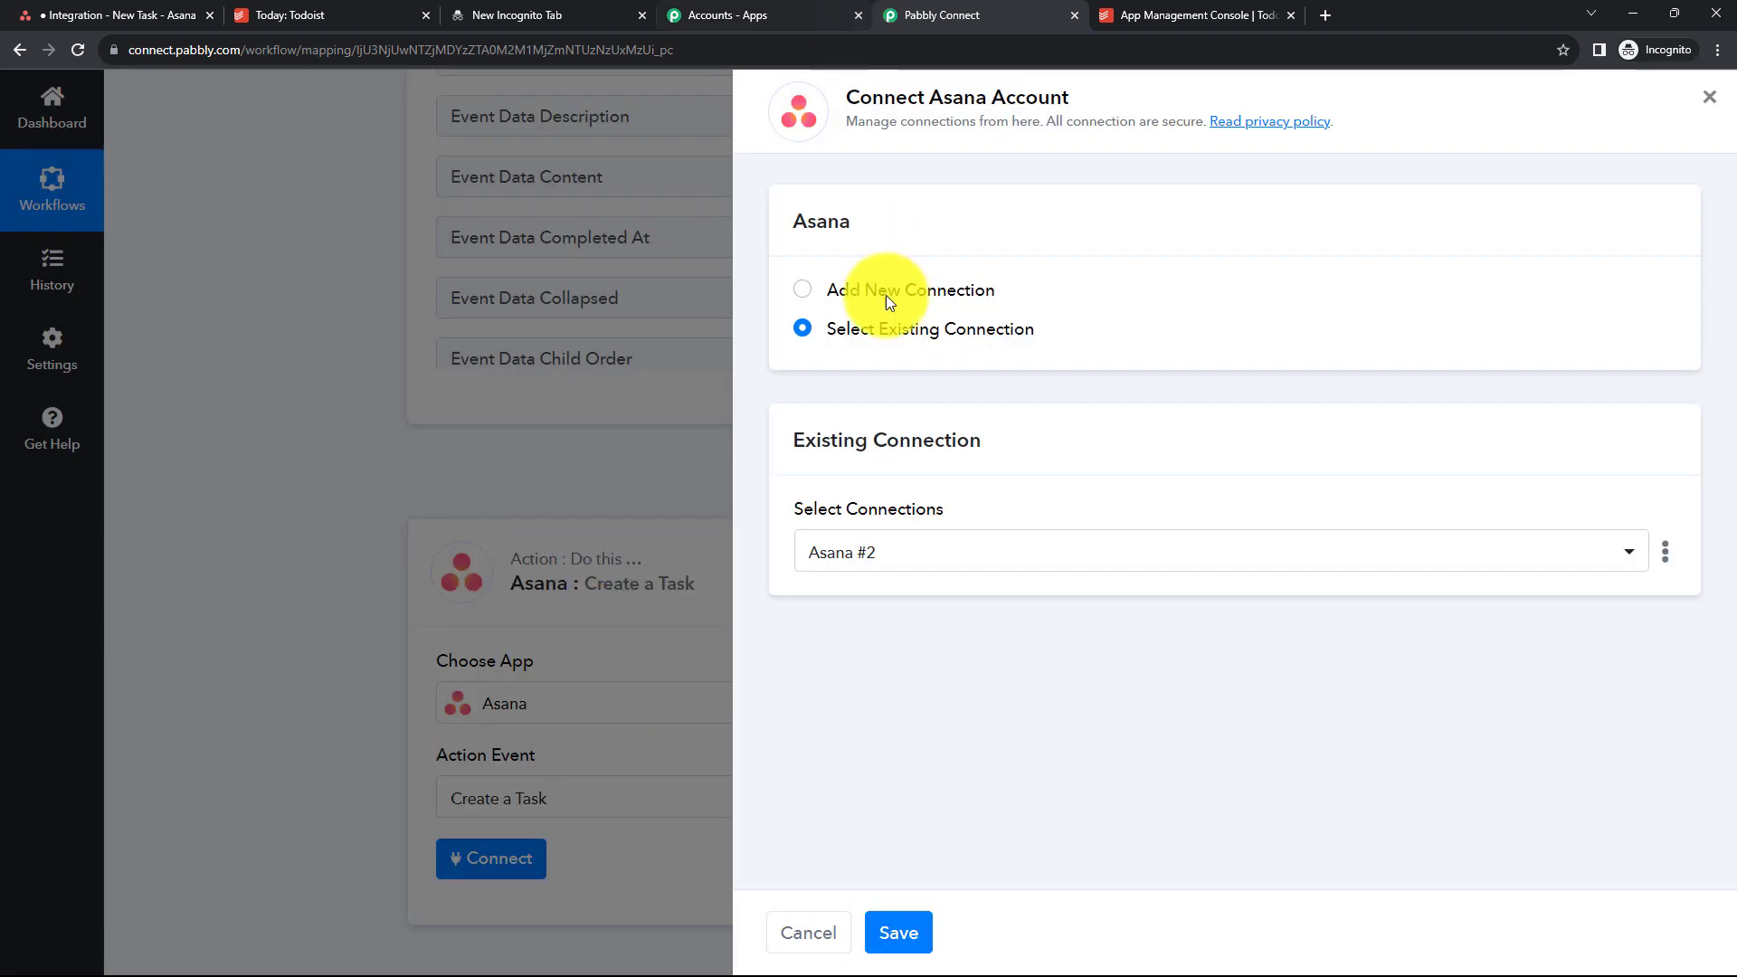
pyautogui.click(810, 296)
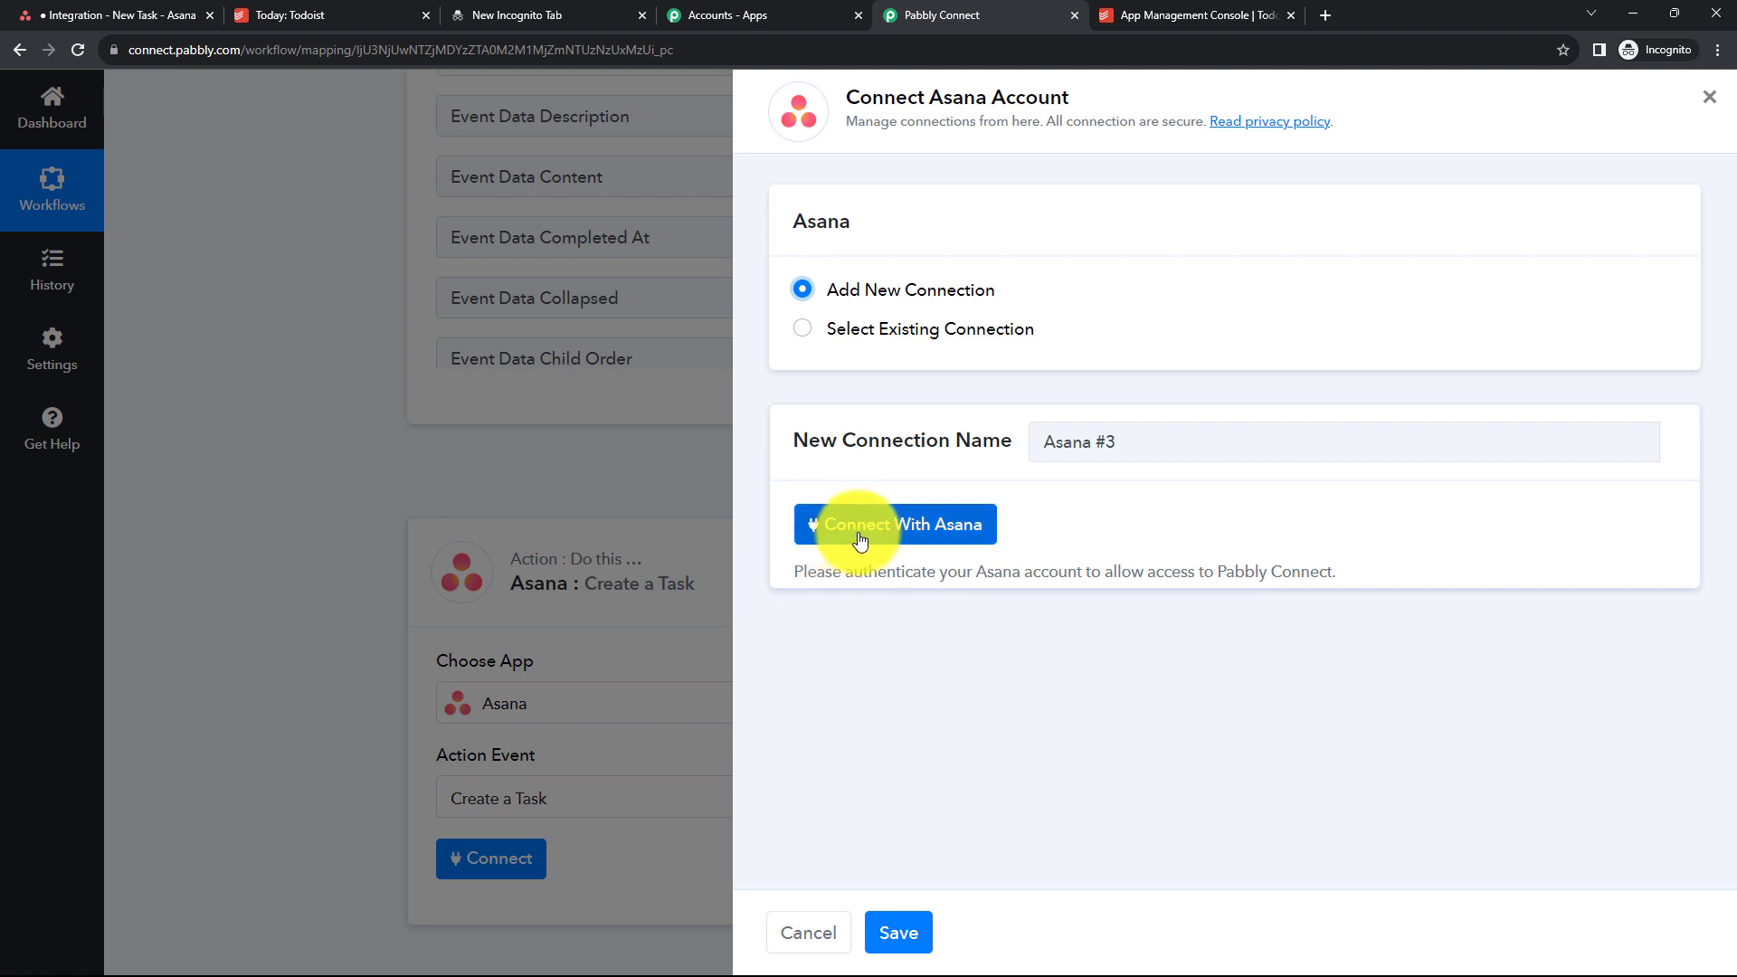
pyautogui.click(872, 532)
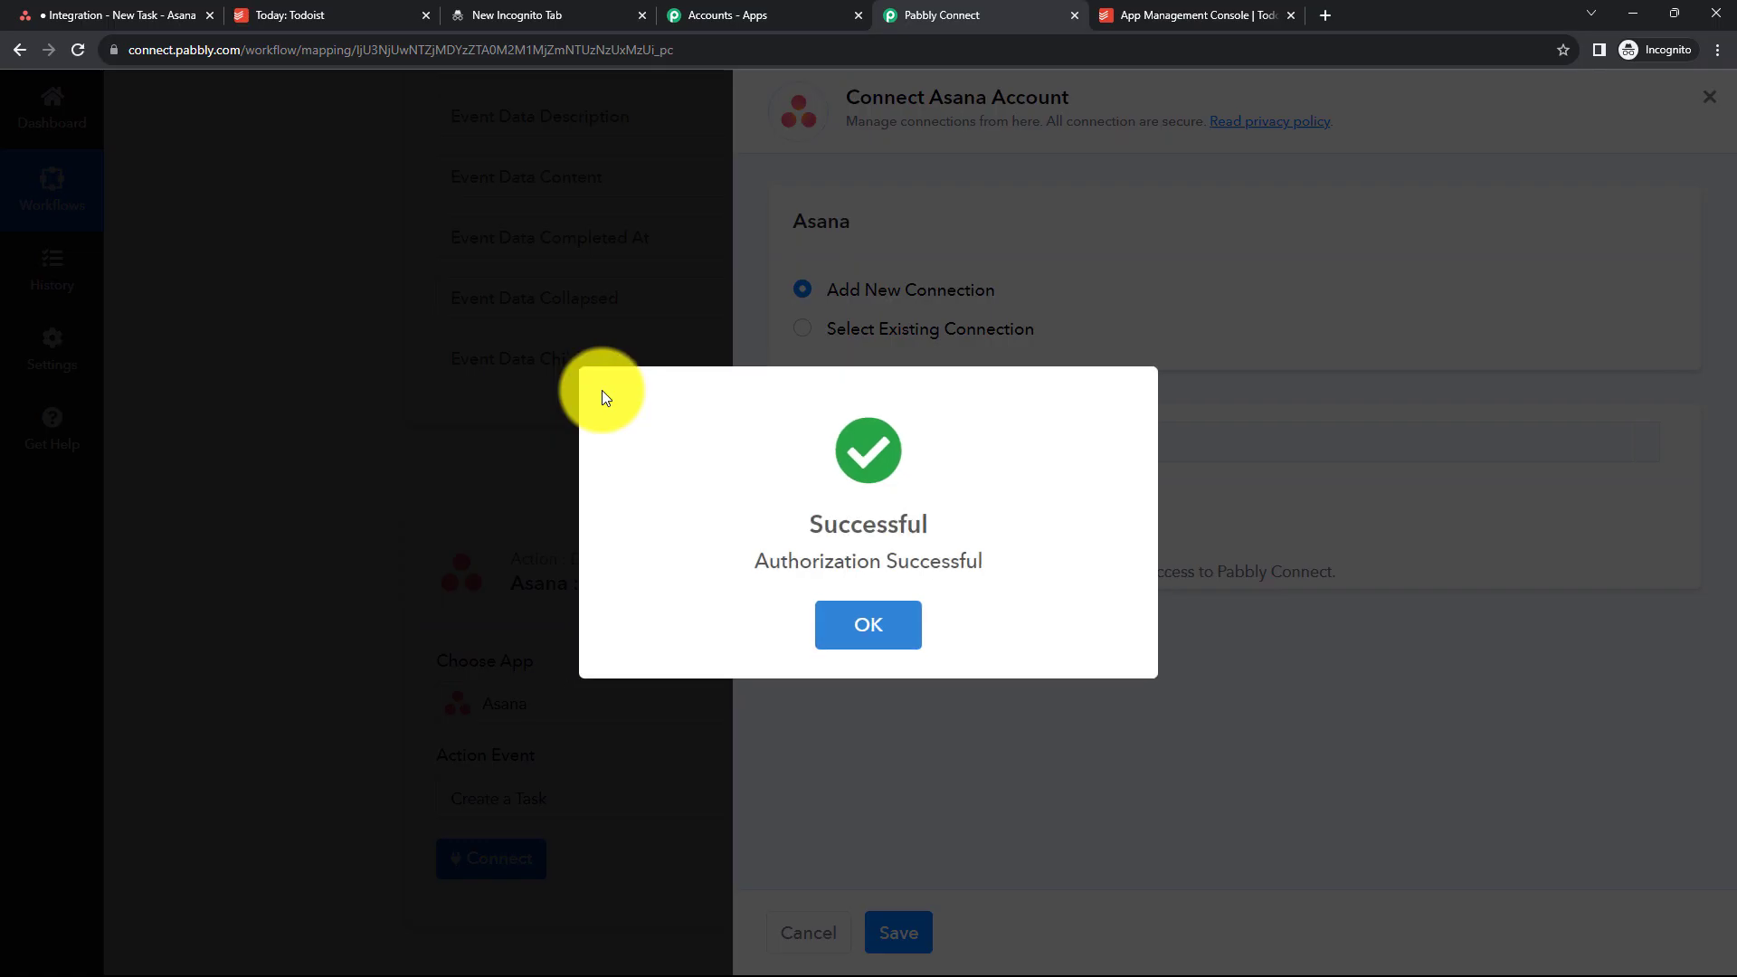
pyautogui.click(869, 622)
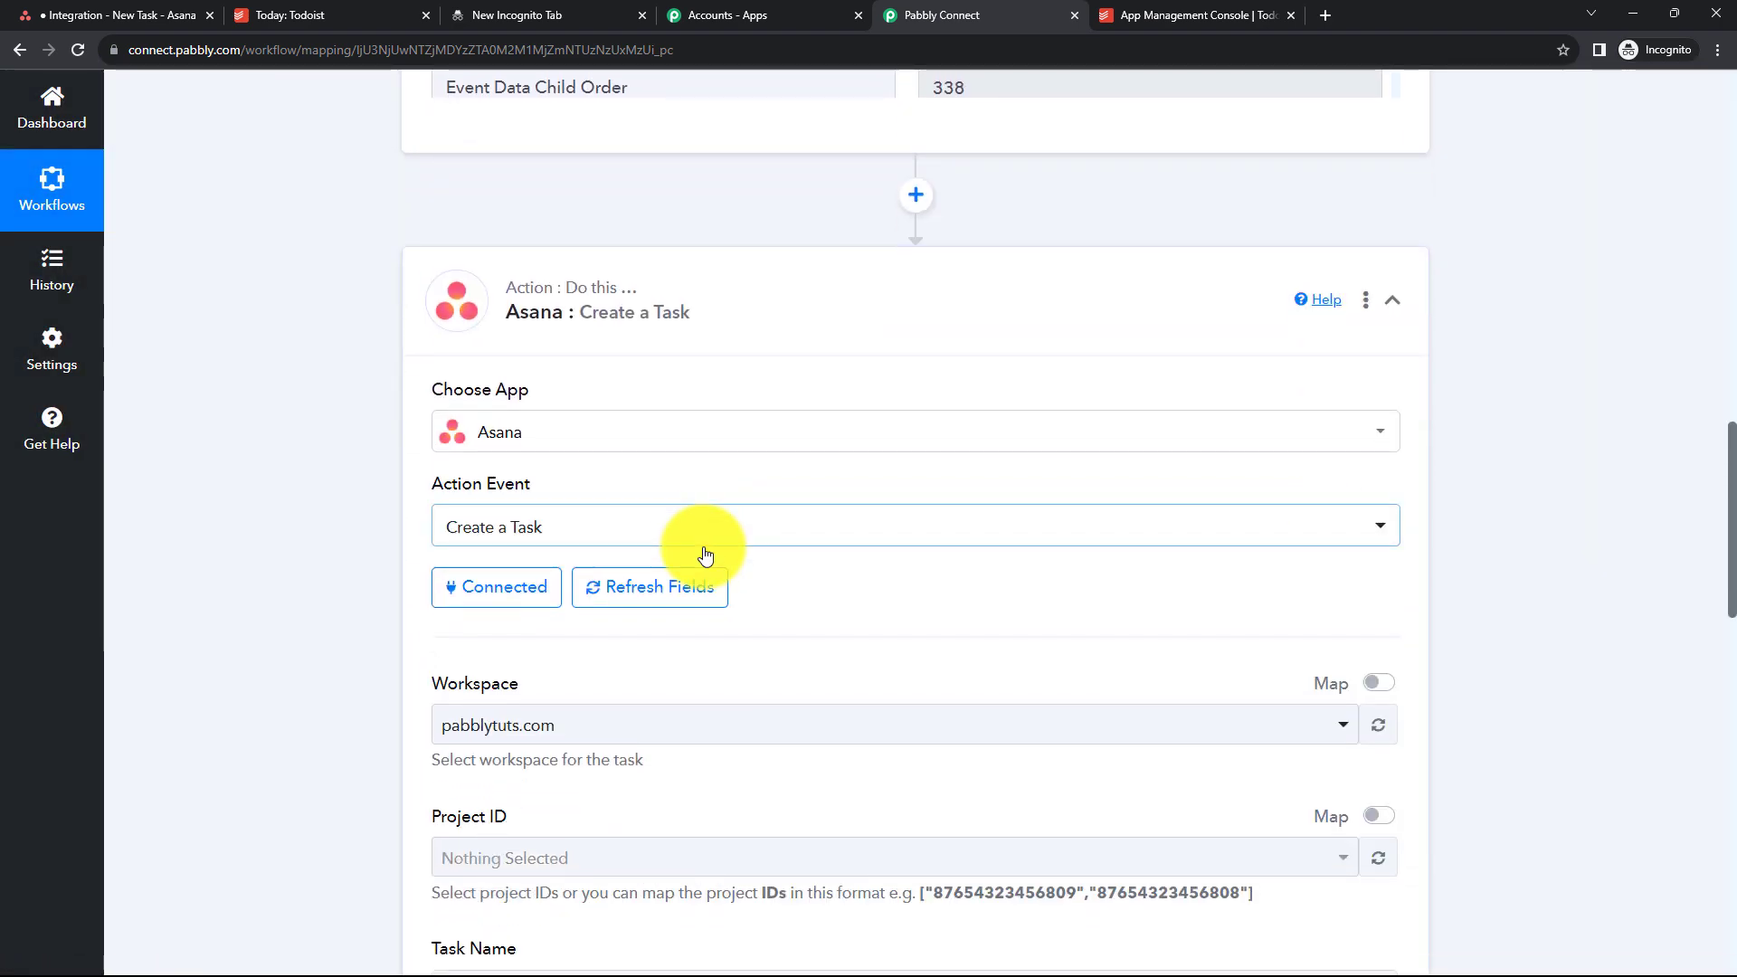
# - Select the pabblytuts.com workspace and the Integration project for the Asana task
pyautogui.scroll(-2, 863, 546)
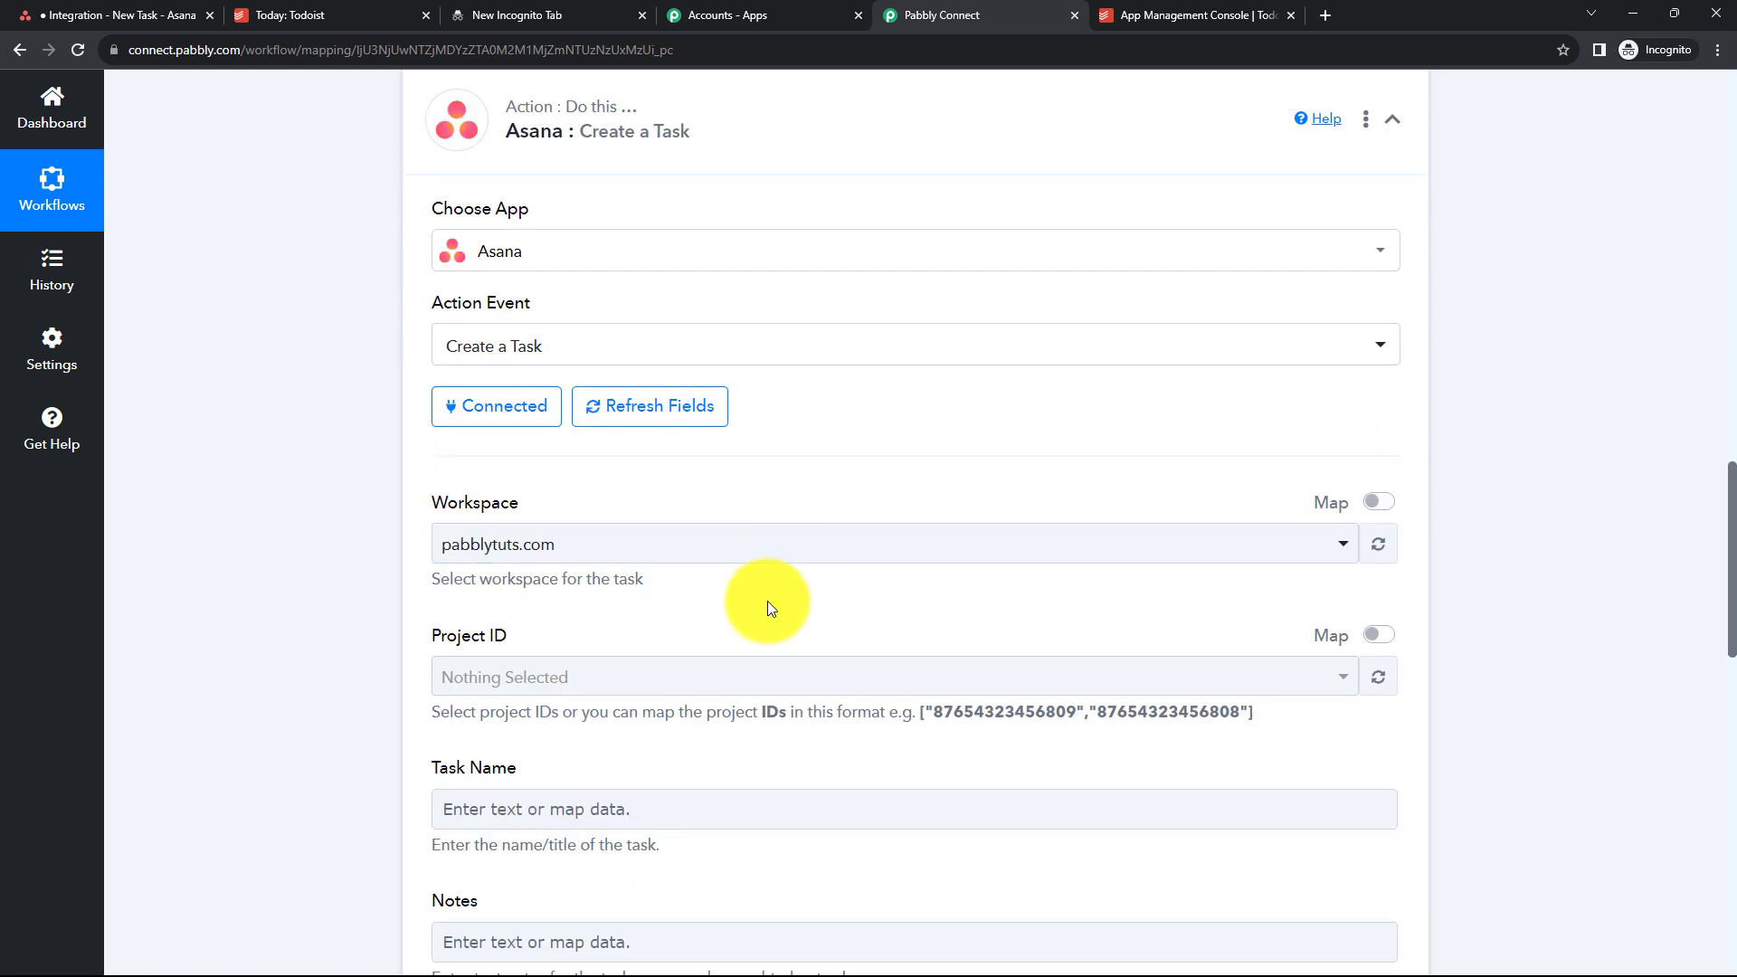
pyautogui.scroll(-2, 764, 602)
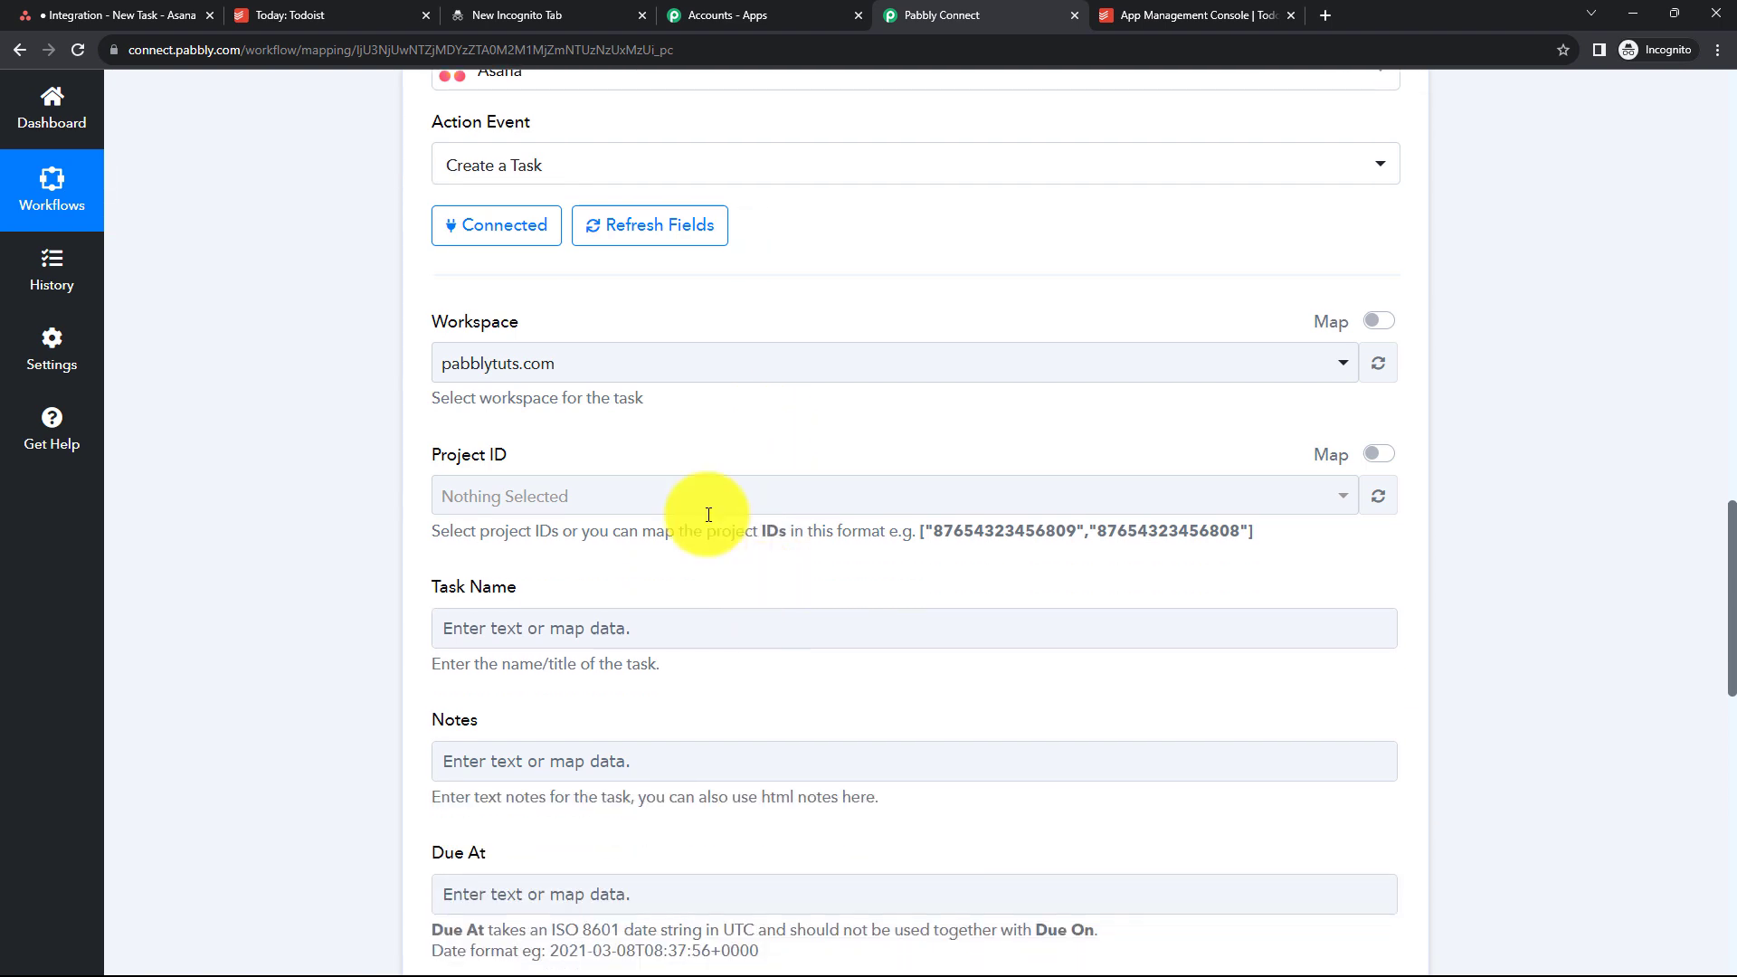
pyautogui.click(651, 373)
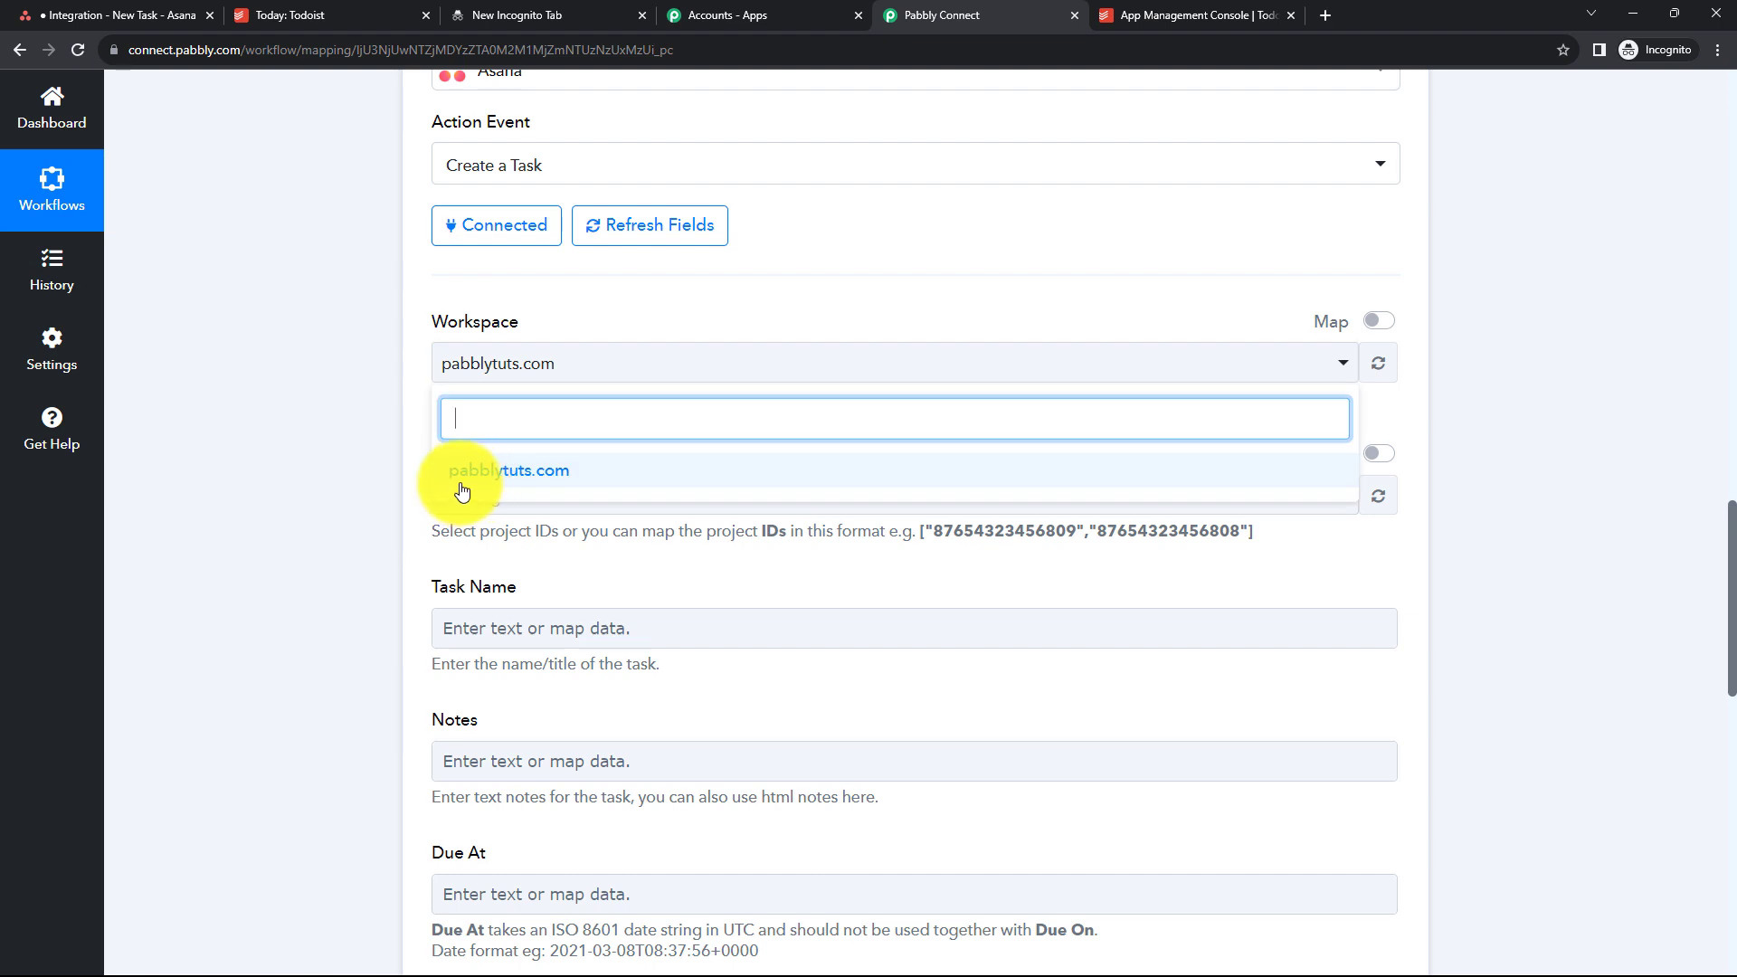
pyautogui.click(698, 481)
pyautogui.scroll(-2, 524, 206)
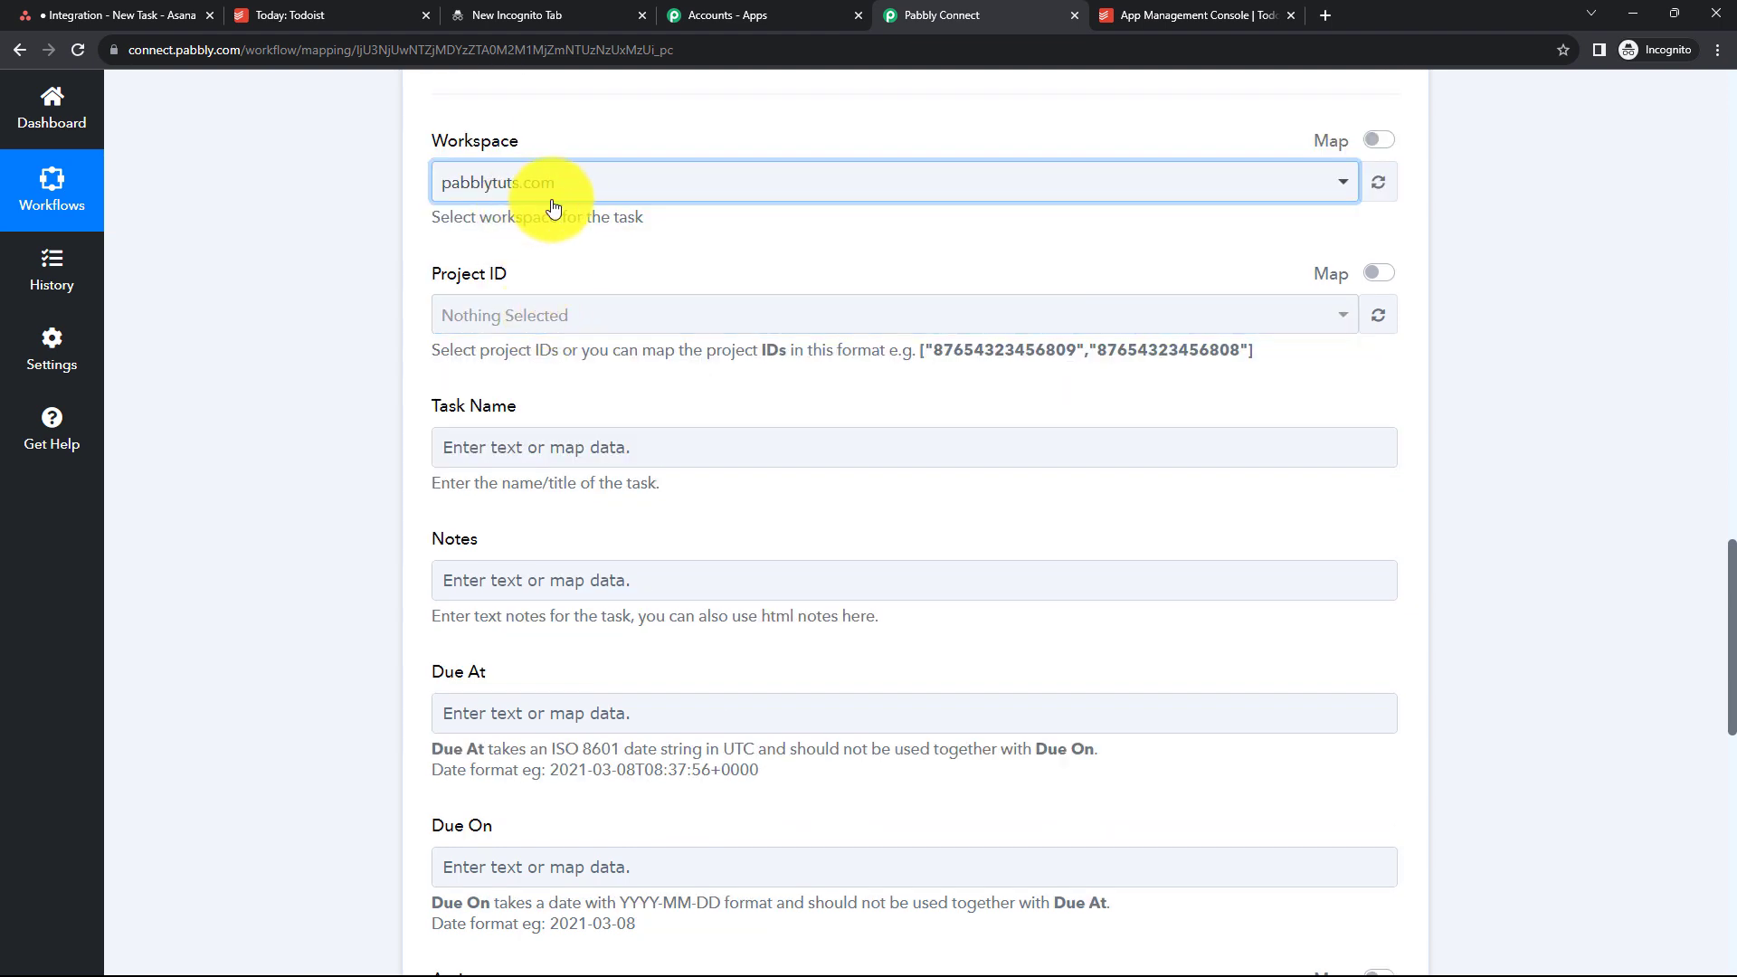
pyautogui.click(529, 331)
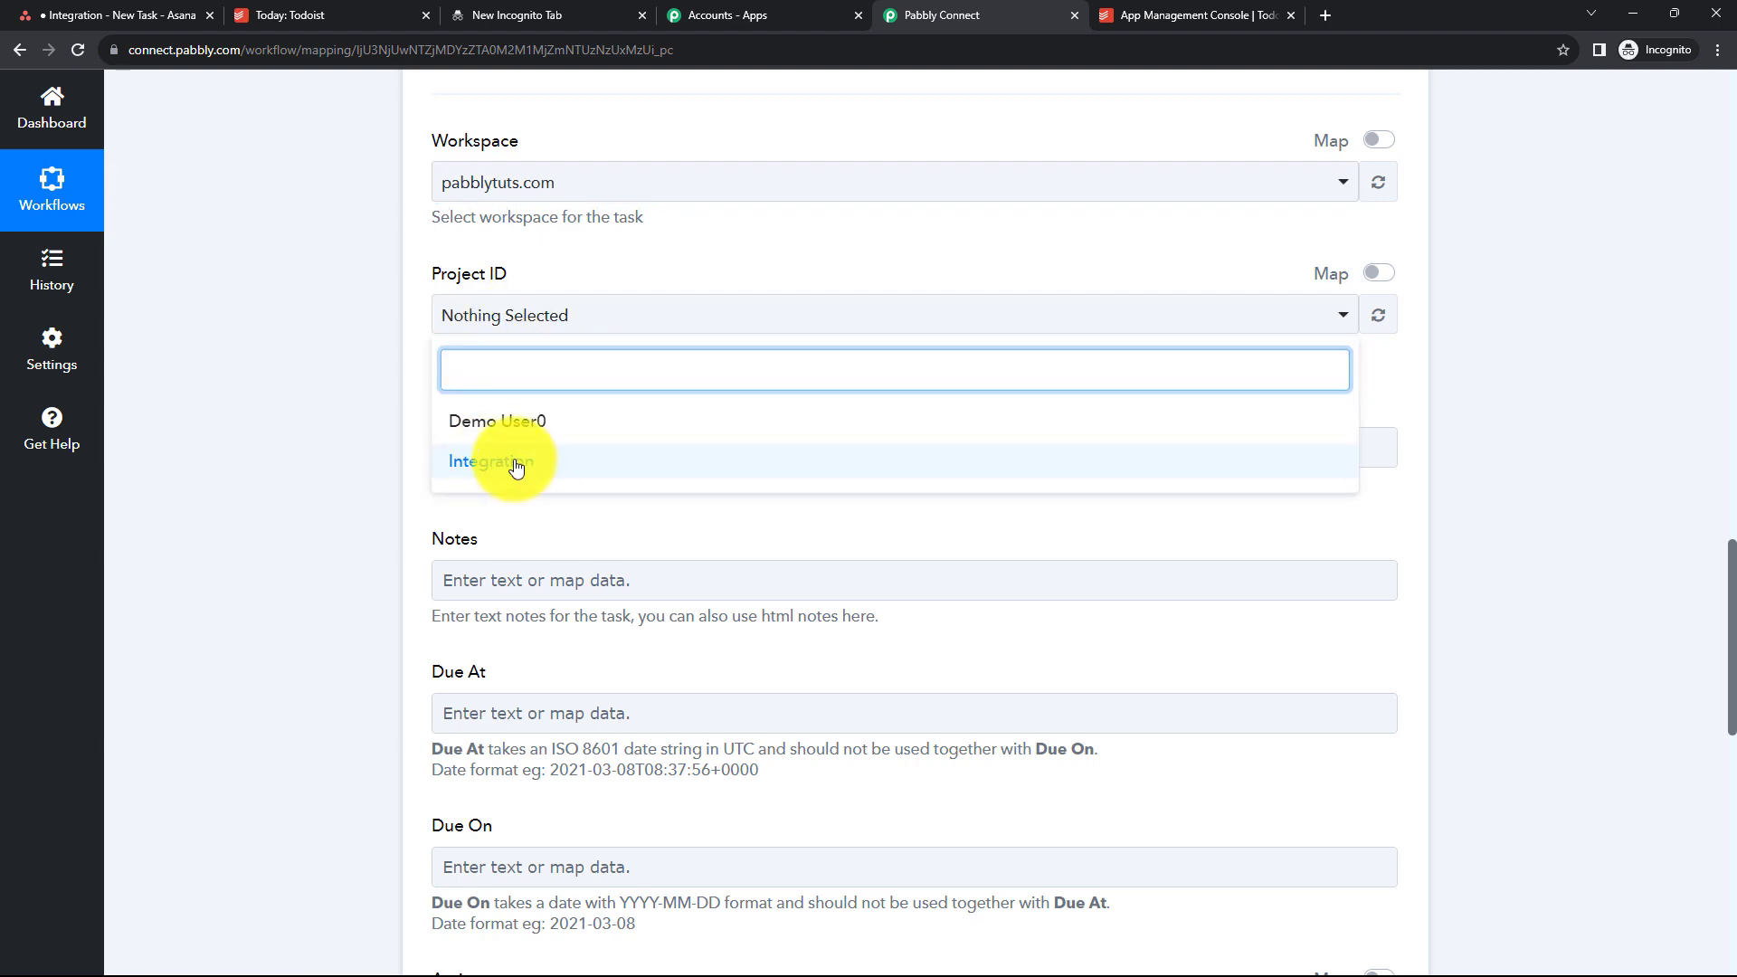
pyautogui.click(516, 464)
pyautogui.click(523, 308)
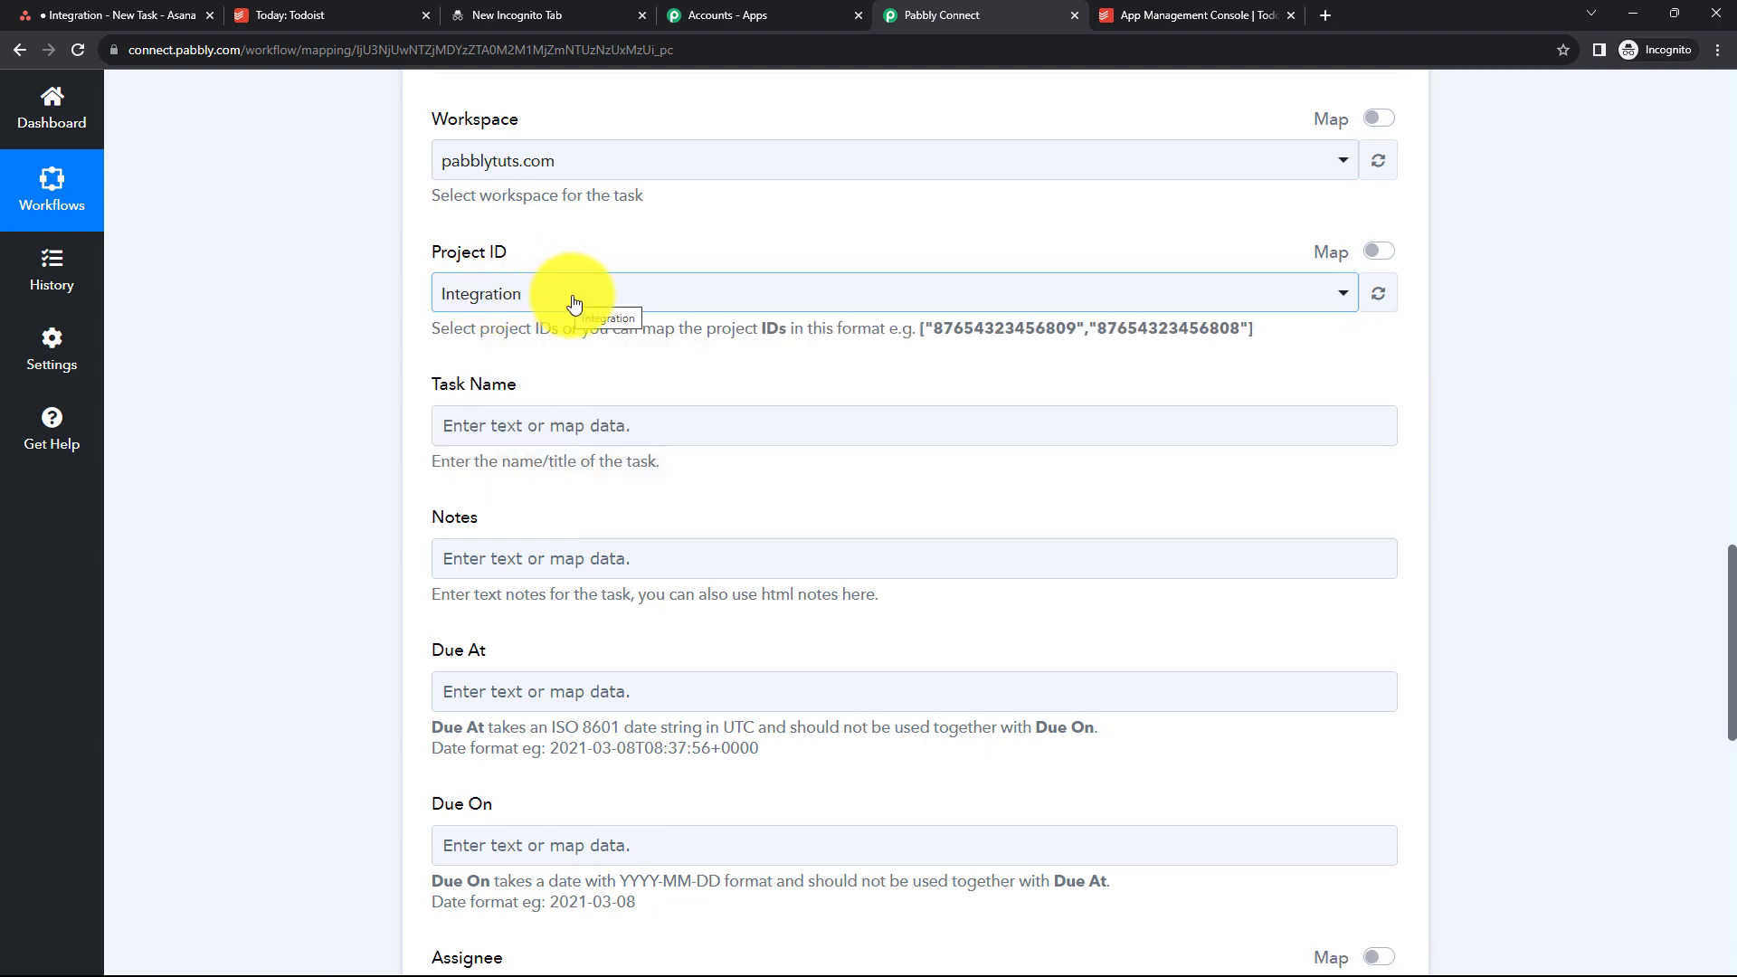
# - Map the Todoist trigger's Event Data Content into the Asana Task Name field
pyautogui.click(475, 432)
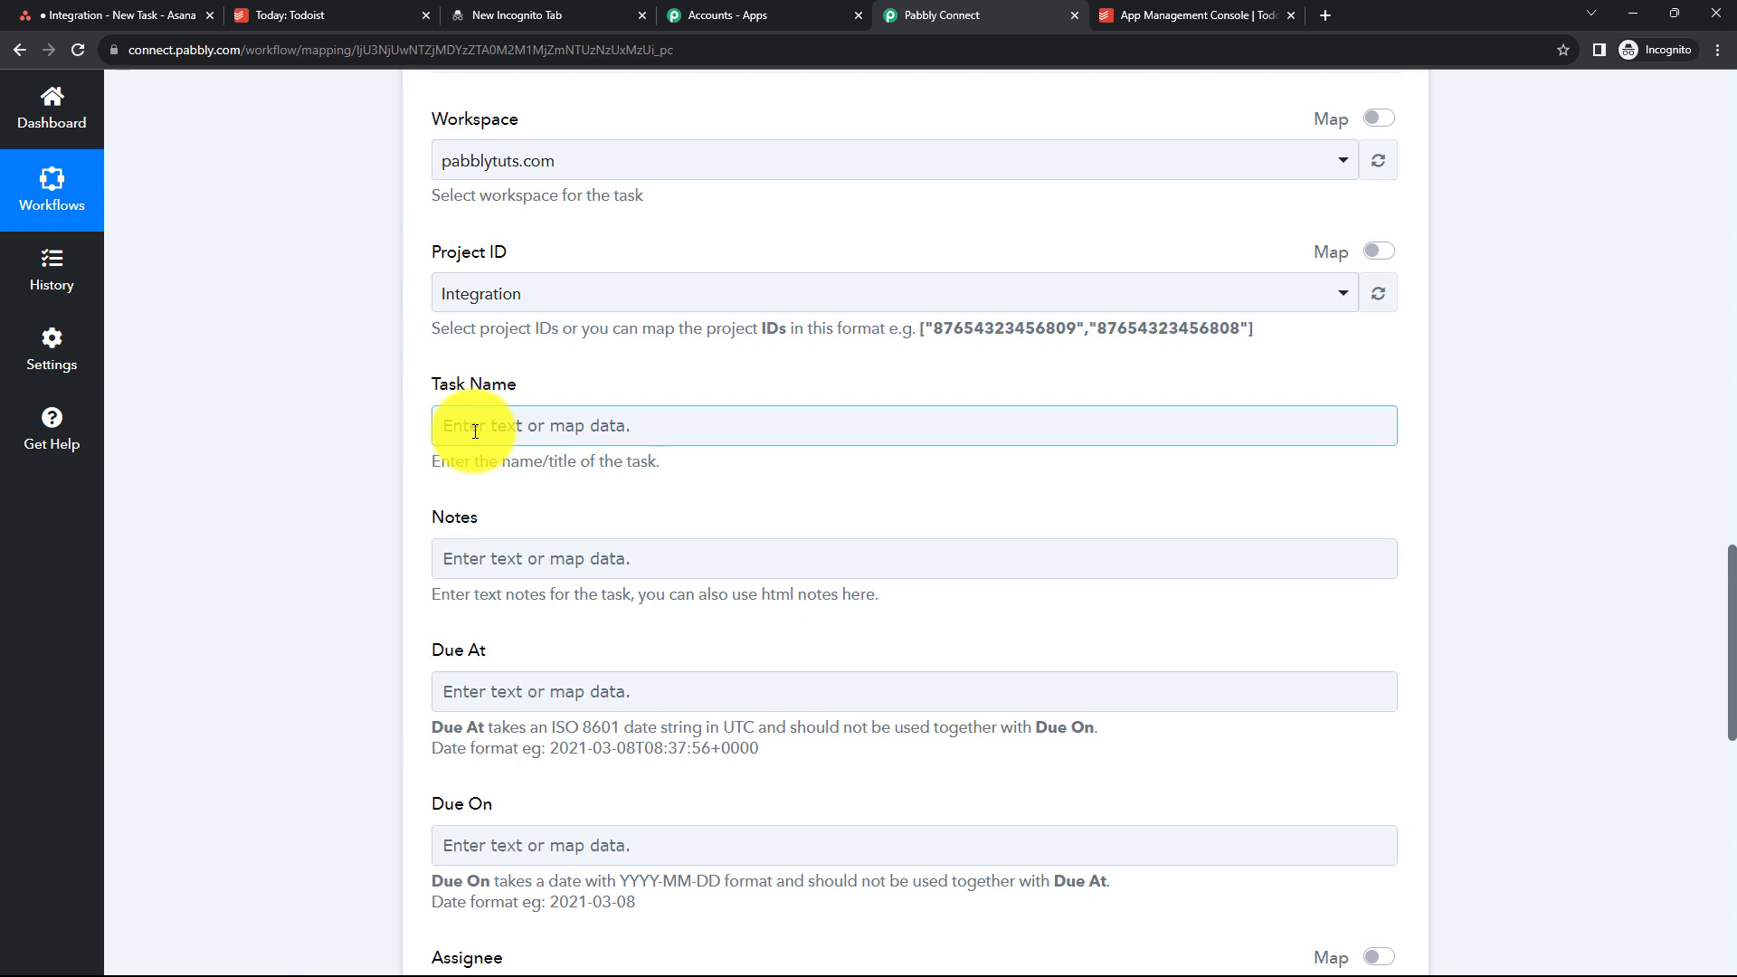
pyautogui.scroll(9, 470, 430)
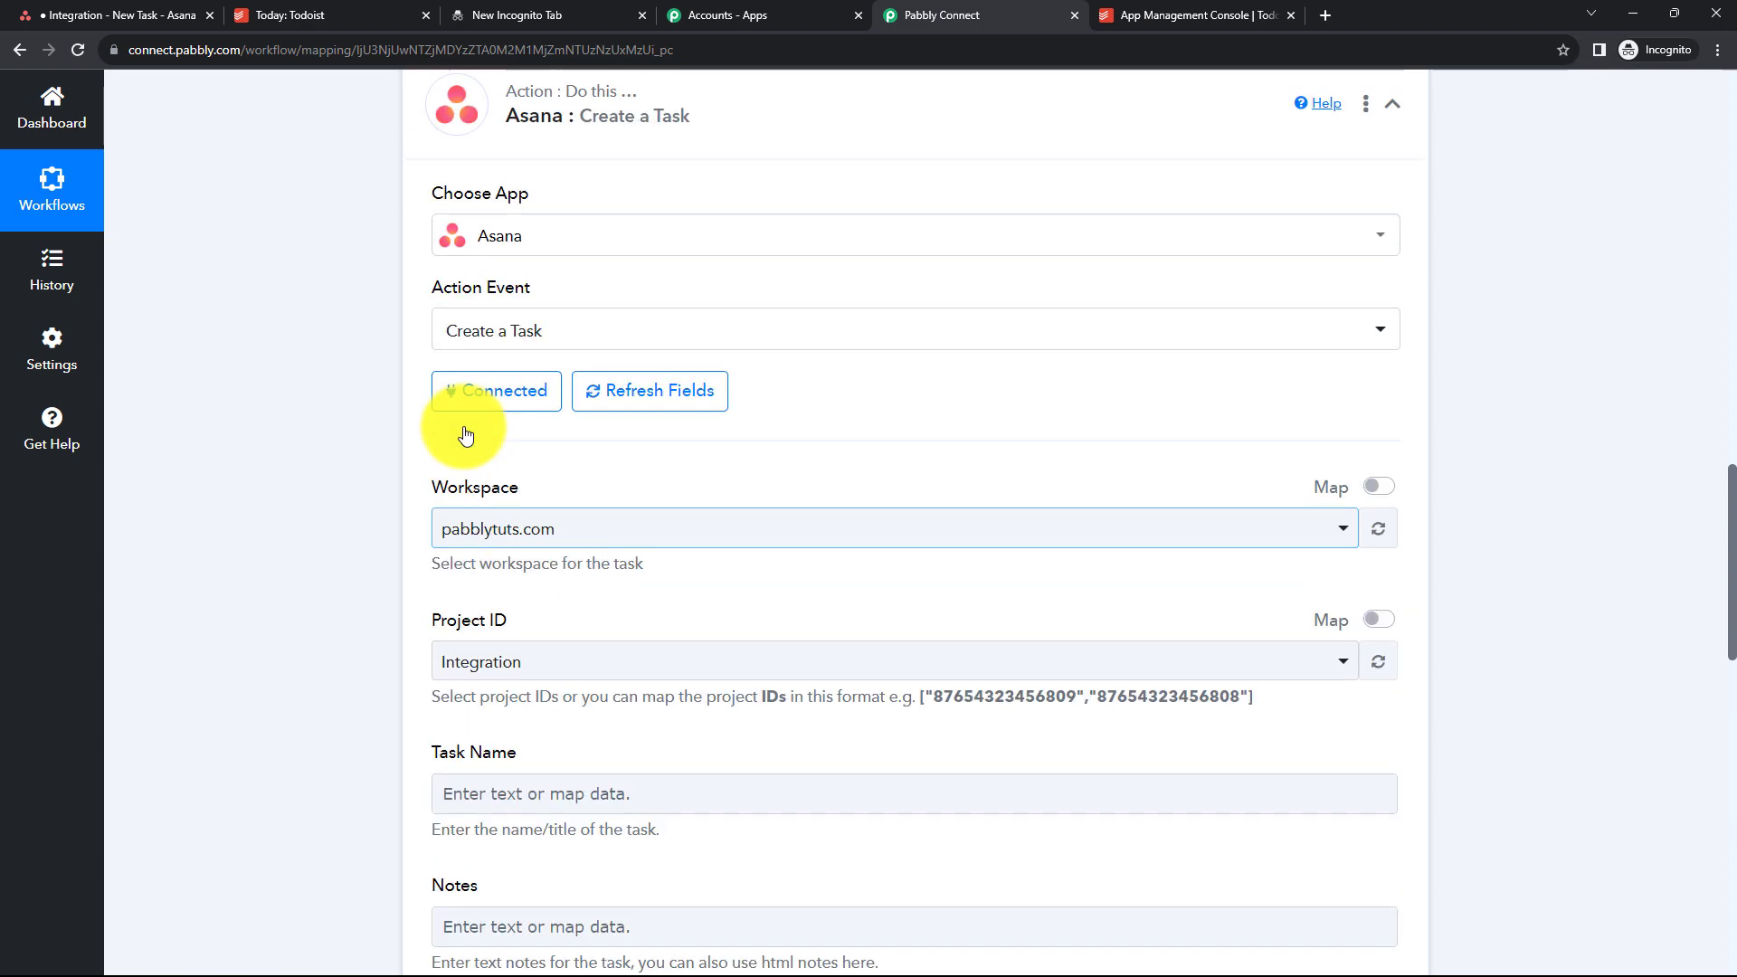
pyautogui.scroll(5, 465, 432)
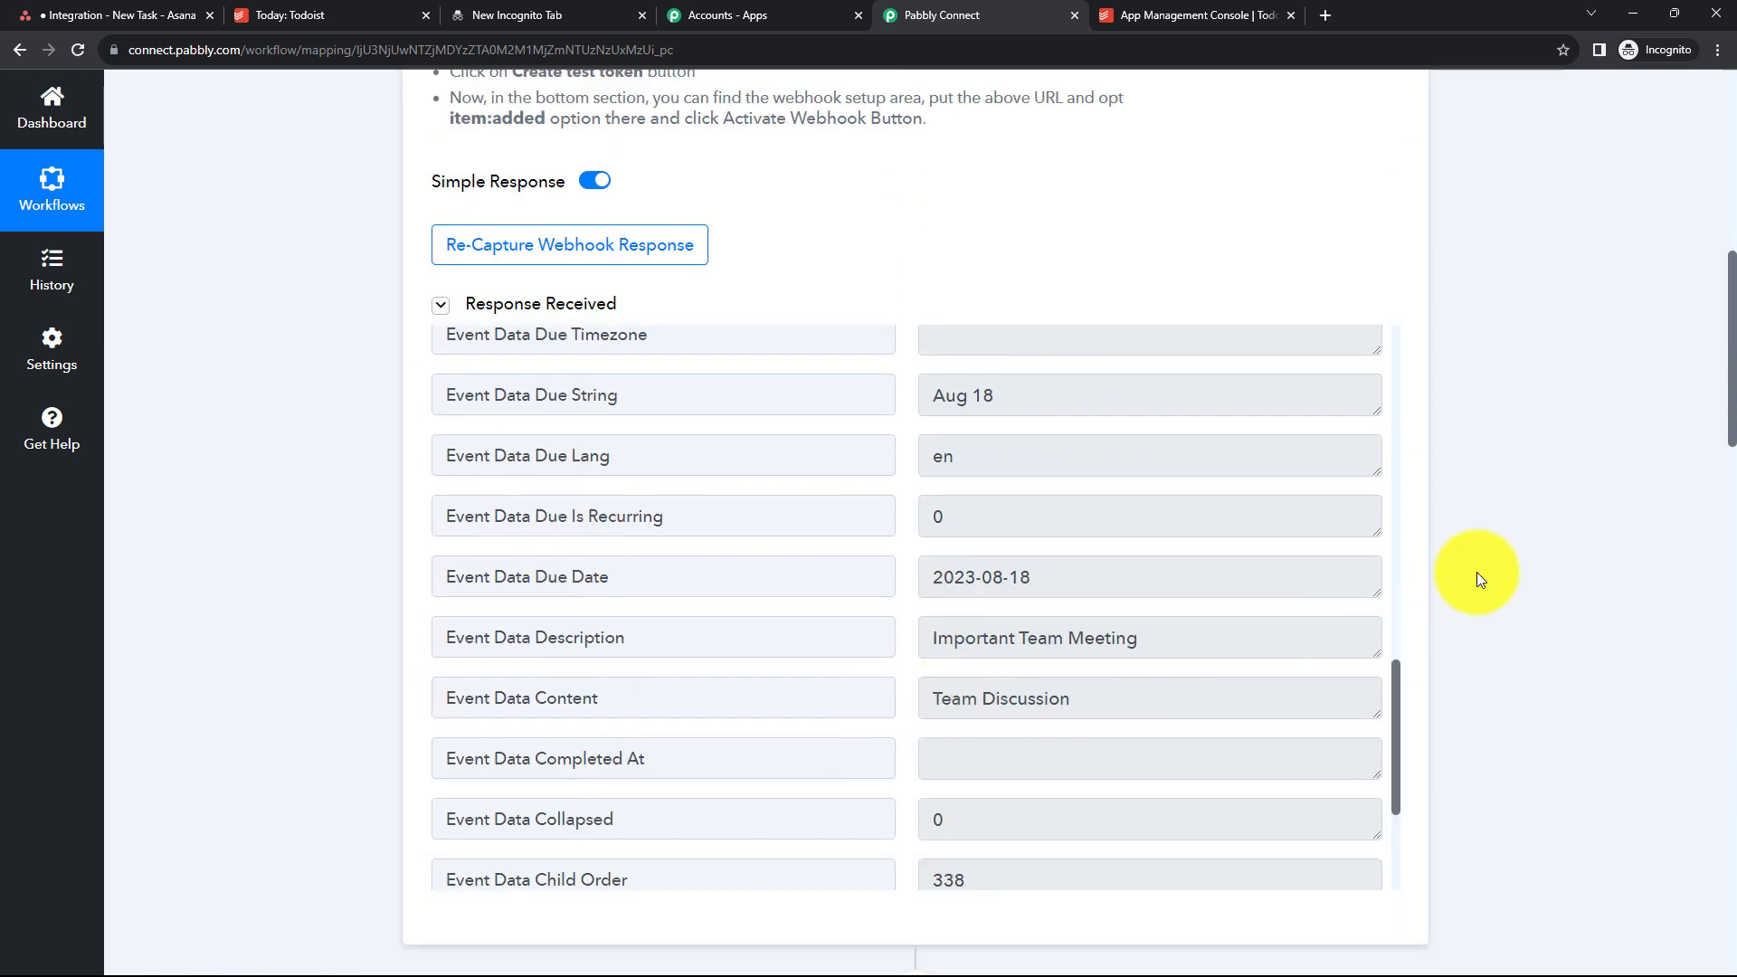
pyautogui.scroll(-13, 618, 387)
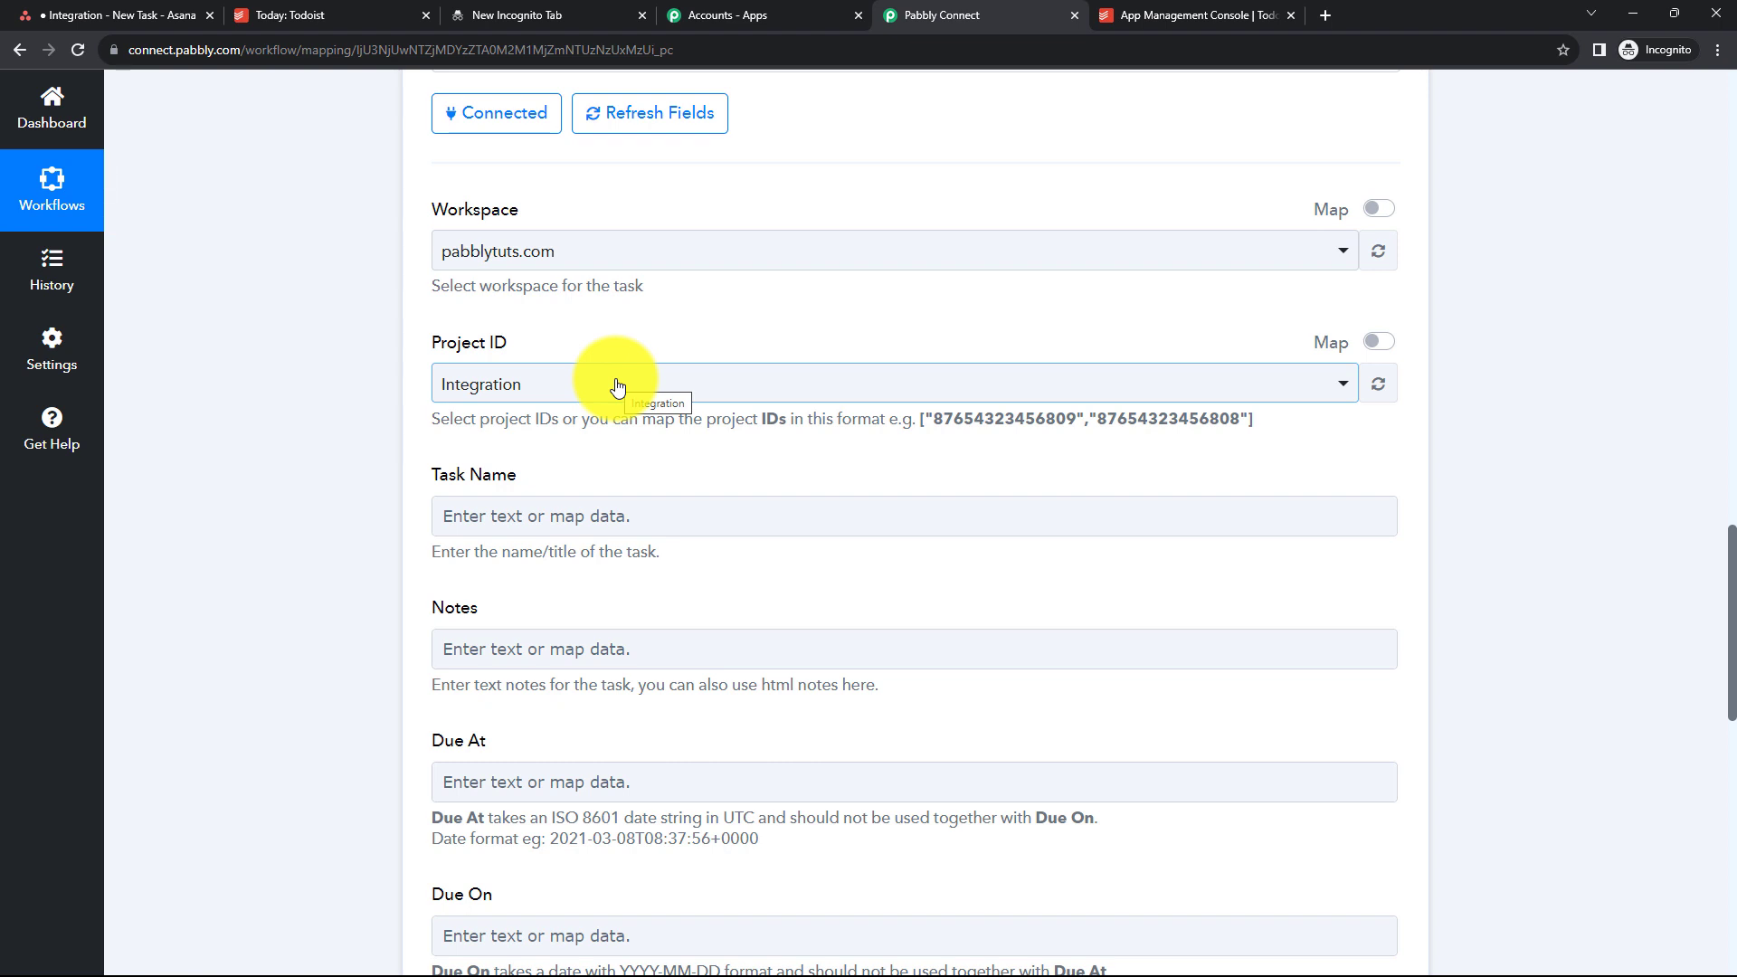
pyautogui.click(466, 513)
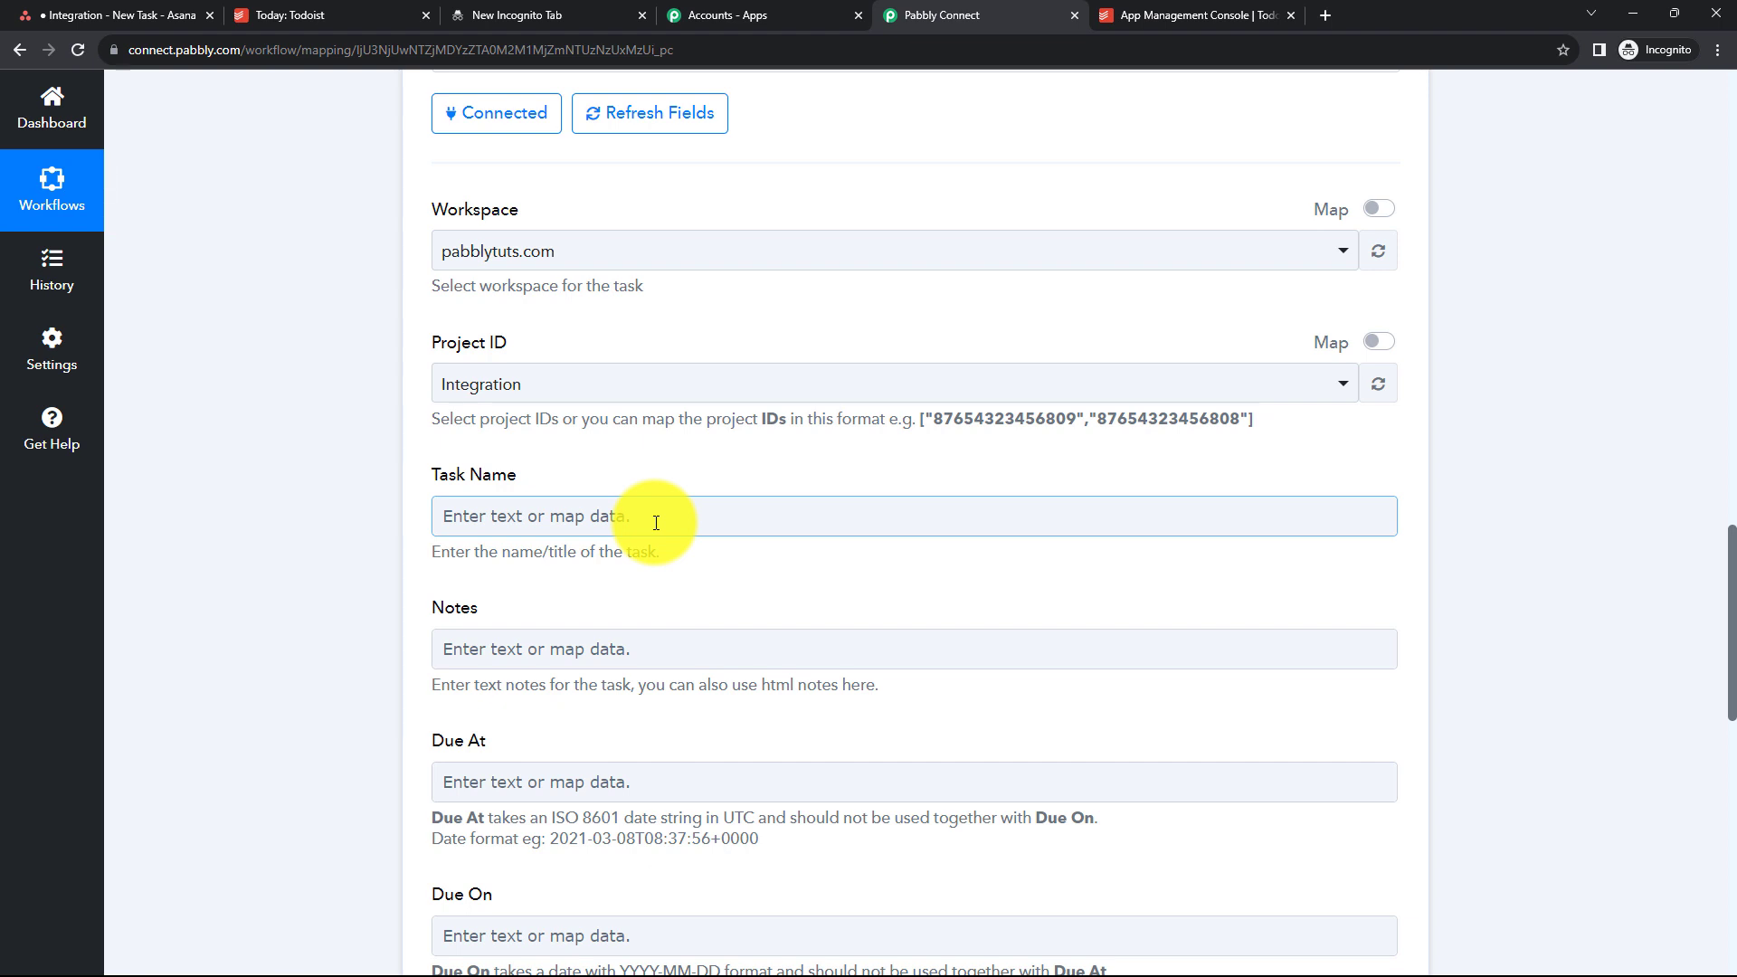
pyautogui.scroll(-1, 651, 504)
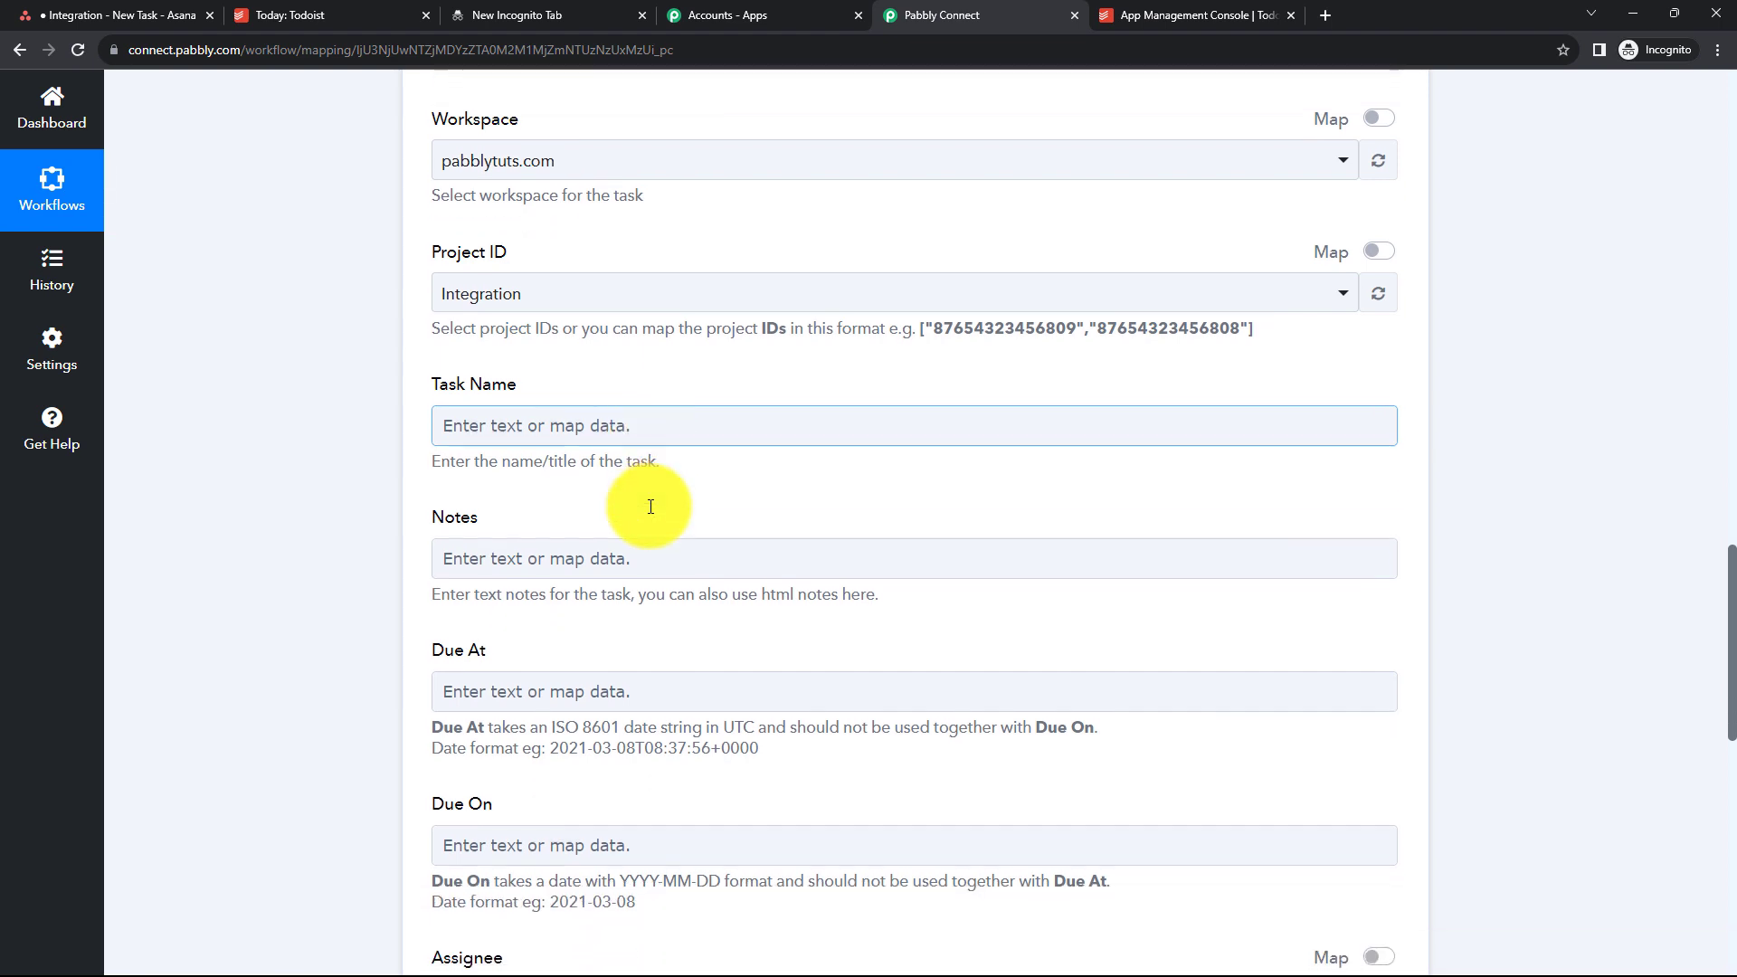
pyautogui.click(639, 427)
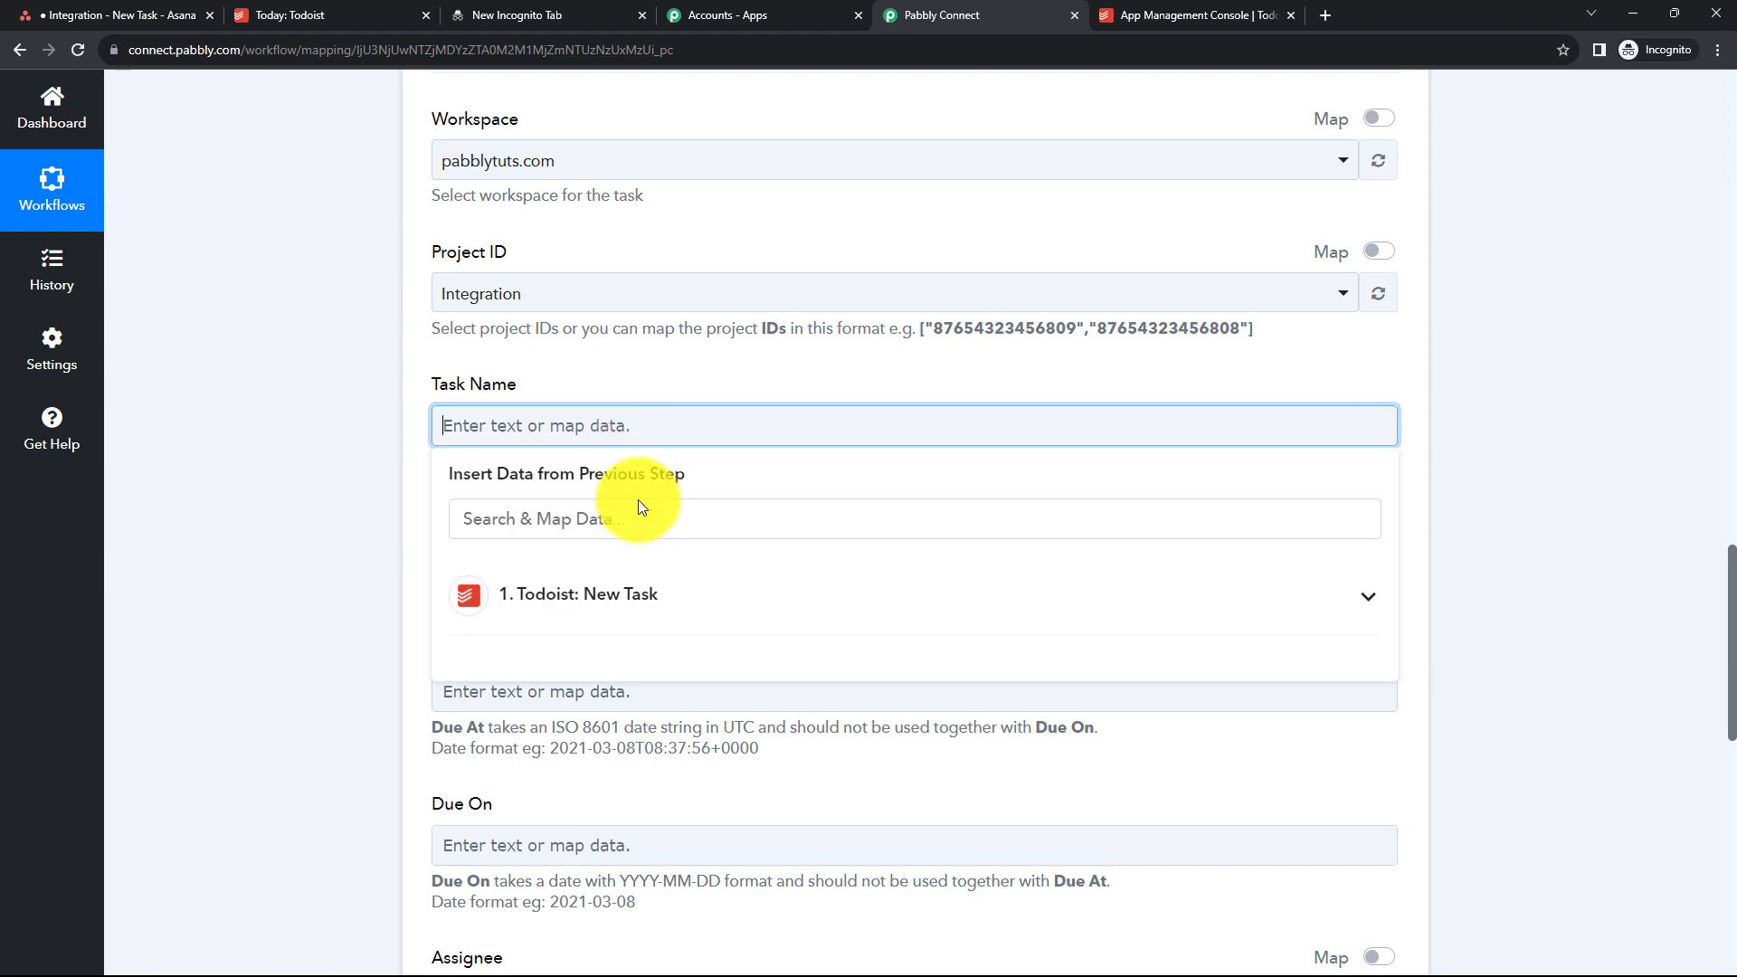
pyautogui.click(586, 615)
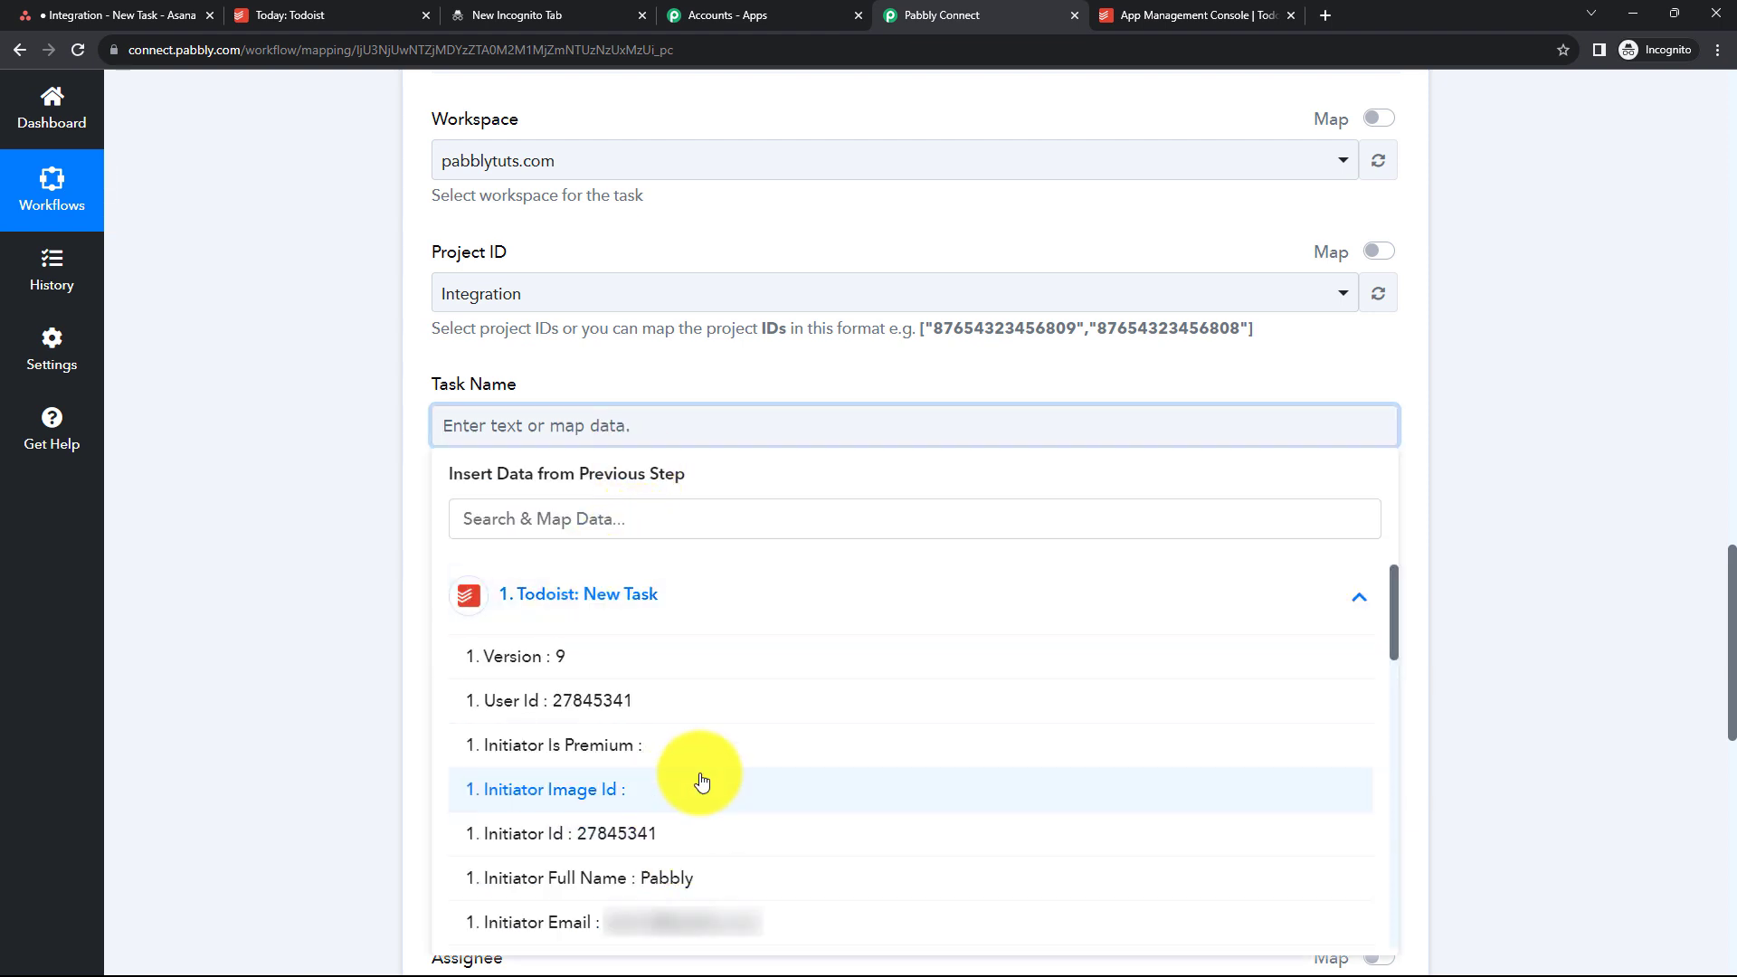
pyautogui.scroll(-3, 703, 780)
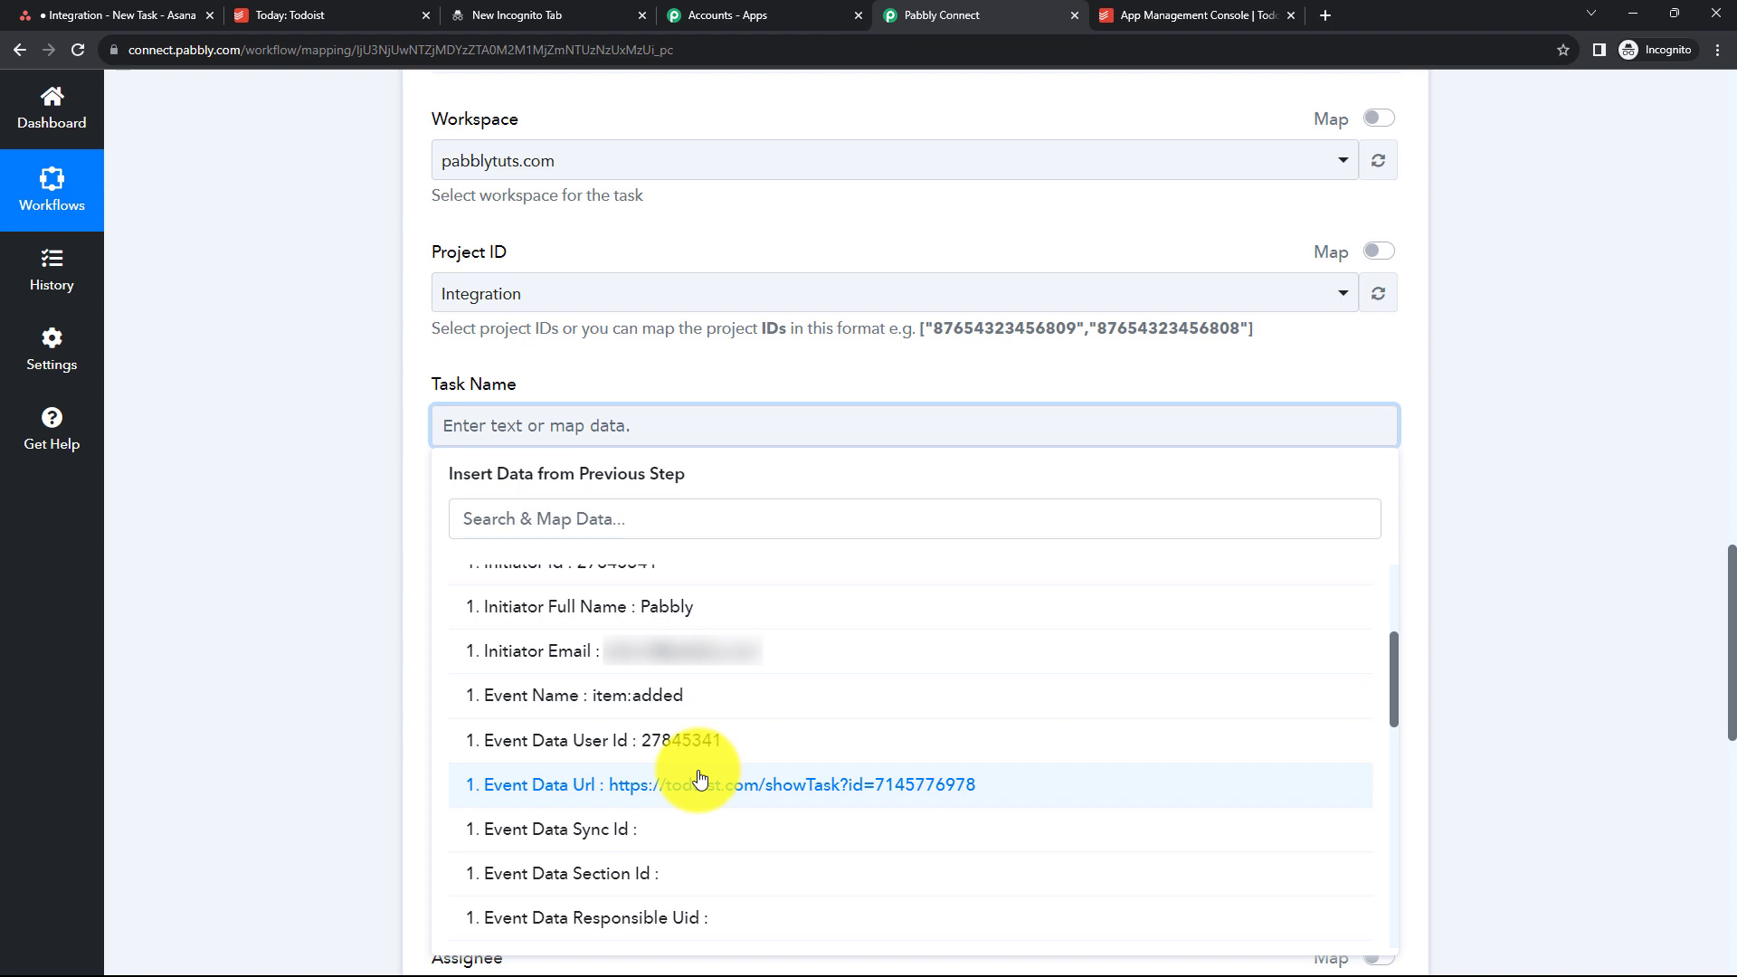
pyautogui.scroll(-9, 702, 778)
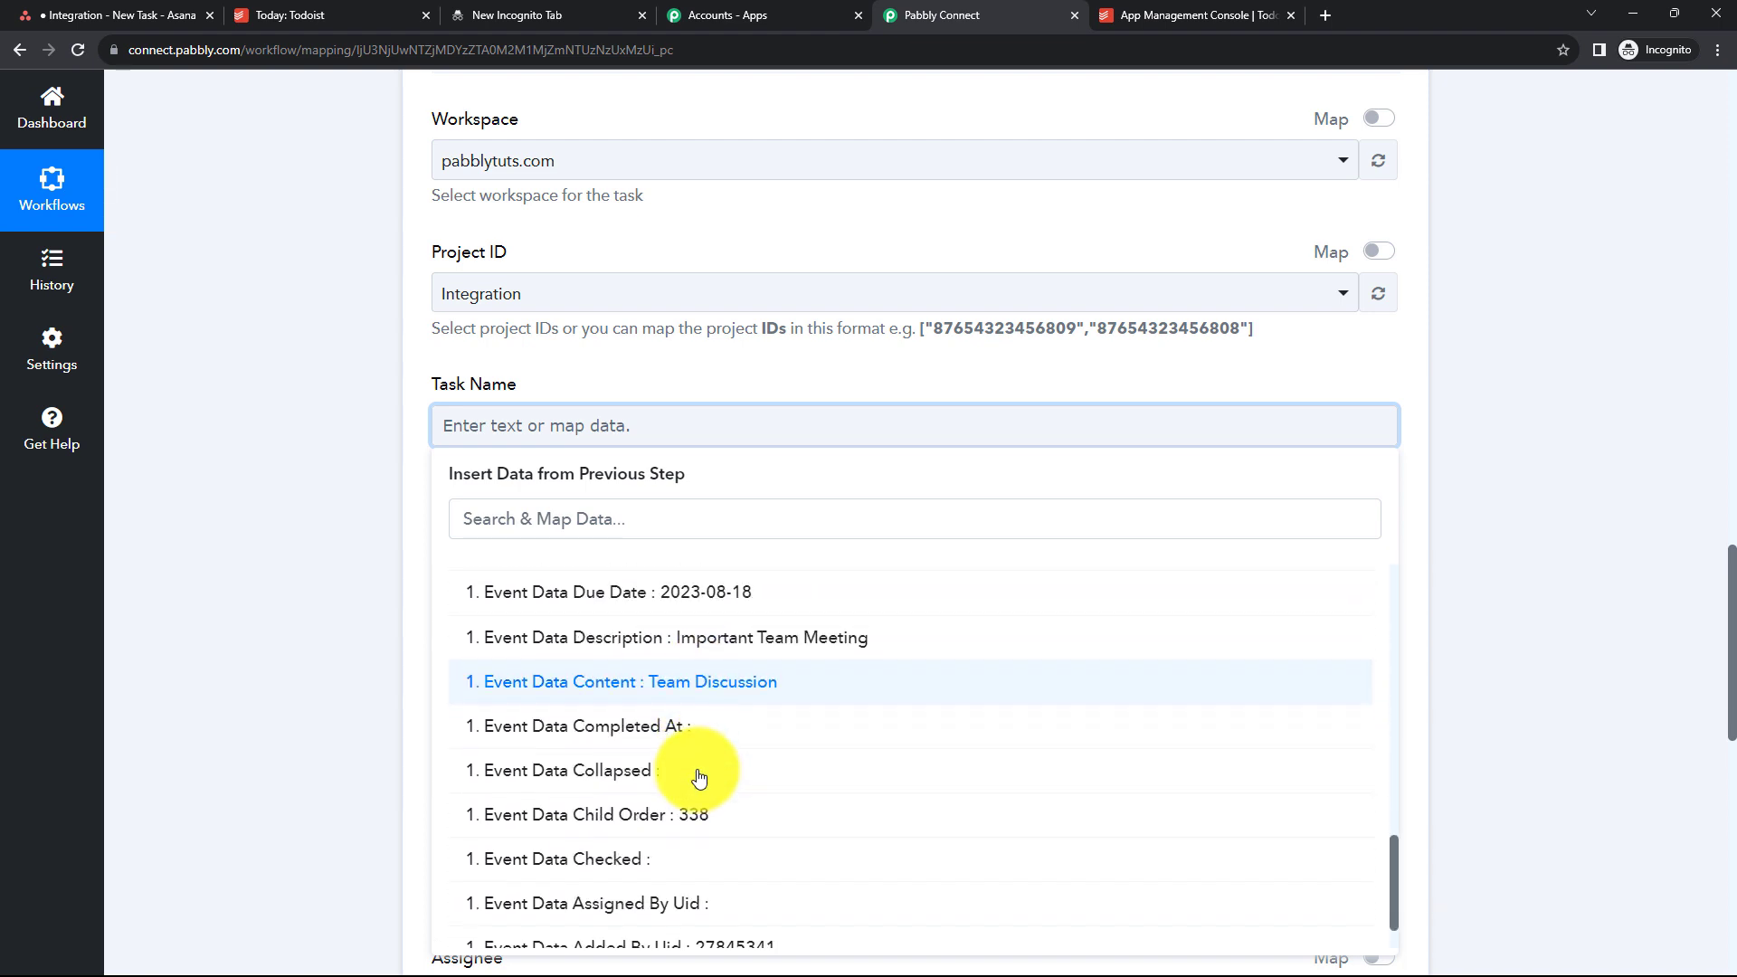
pyautogui.click(694, 690)
pyautogui.click(1446, 514)
# - Map the Todoist trigger's Event Data Description into the Asana Notes field
pyautogui.scroll(-1, 829, 406)
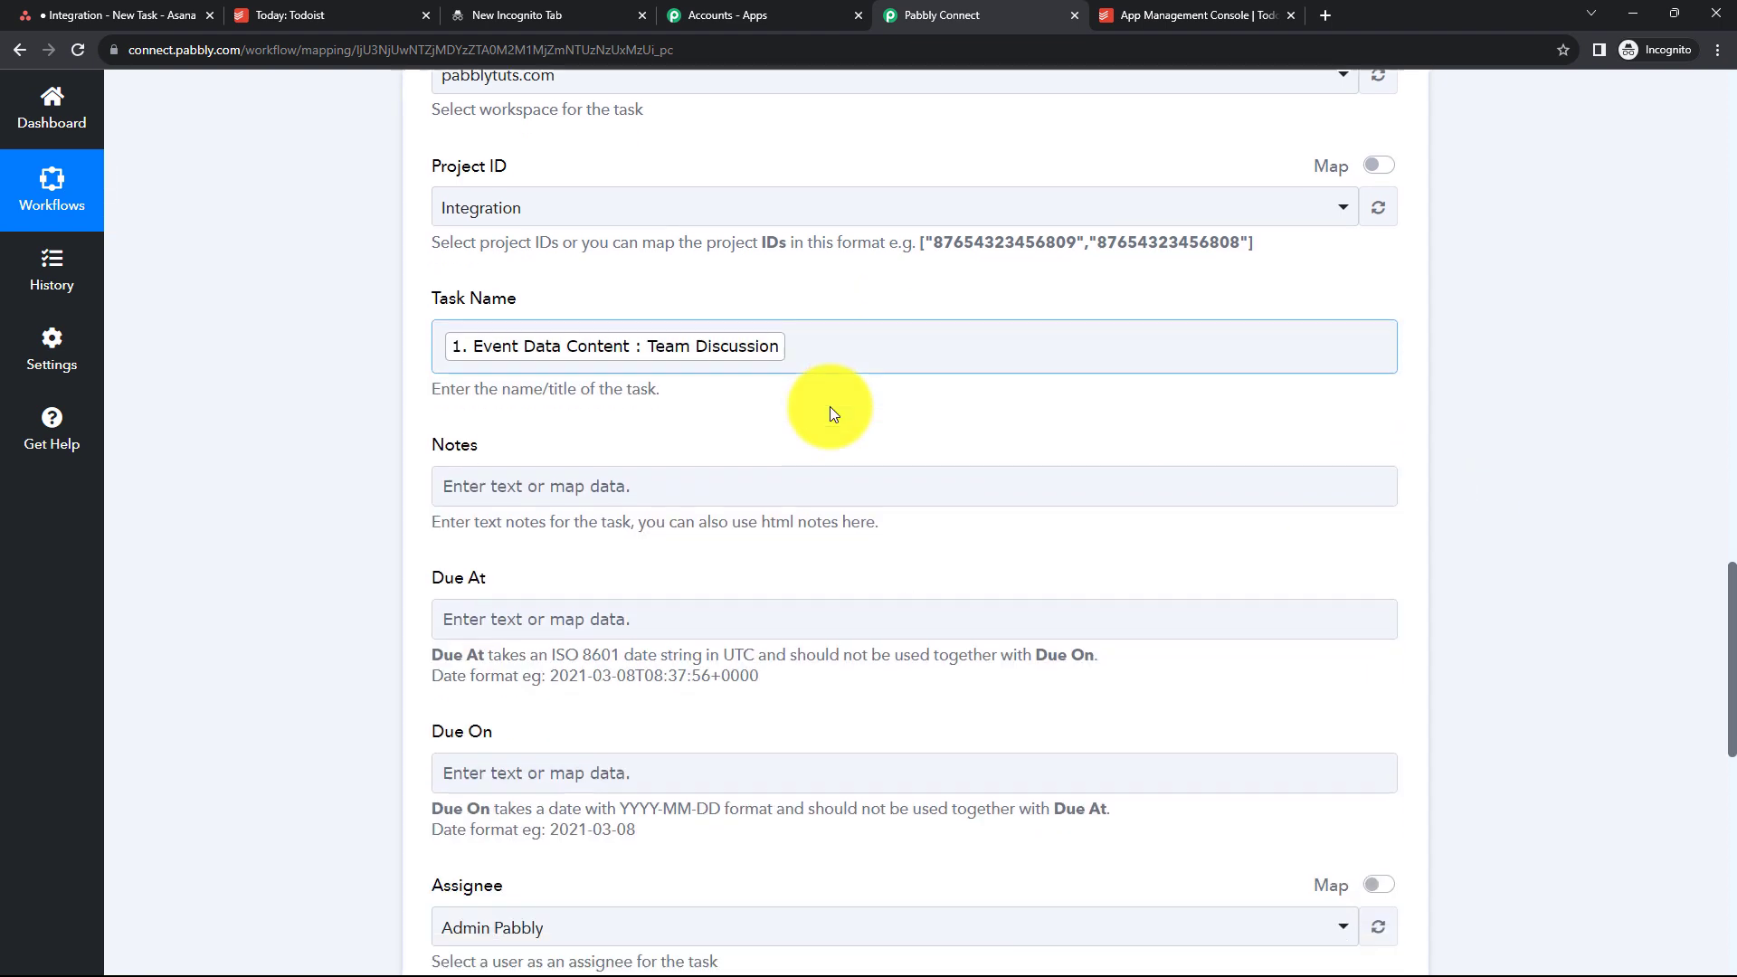
pyautogui.scroll(-2, 680, 447)
pyautogui.click(508, 299)
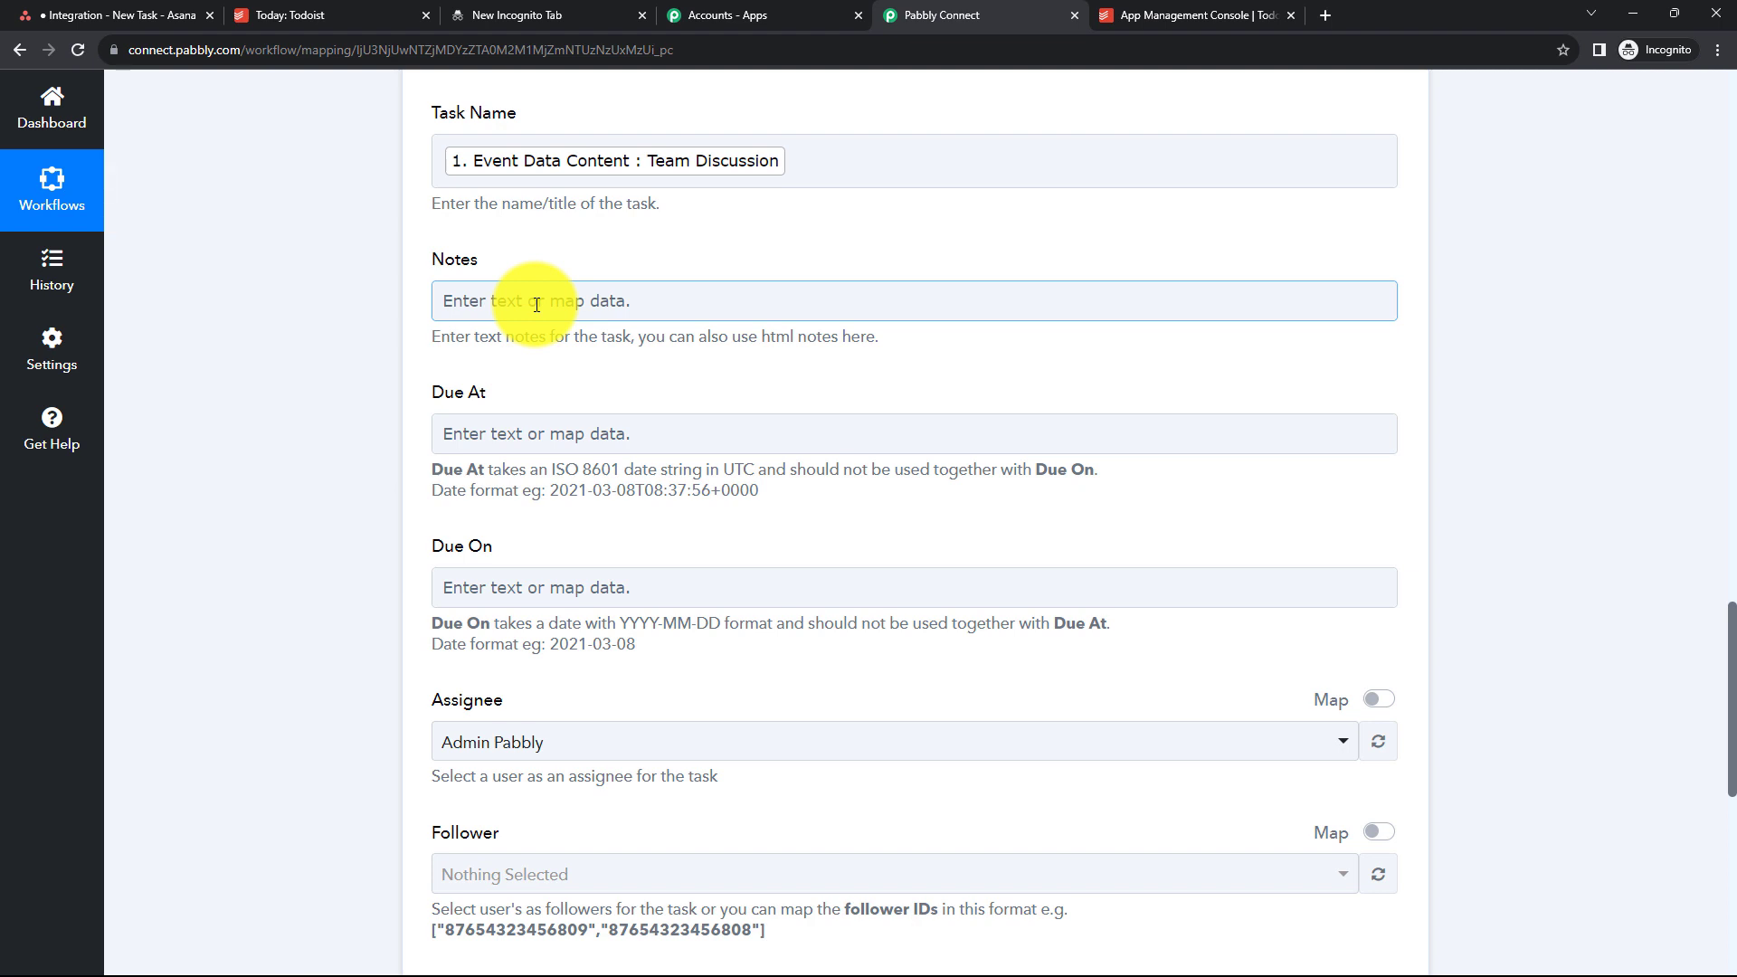
pyautogui.click(537, 305)
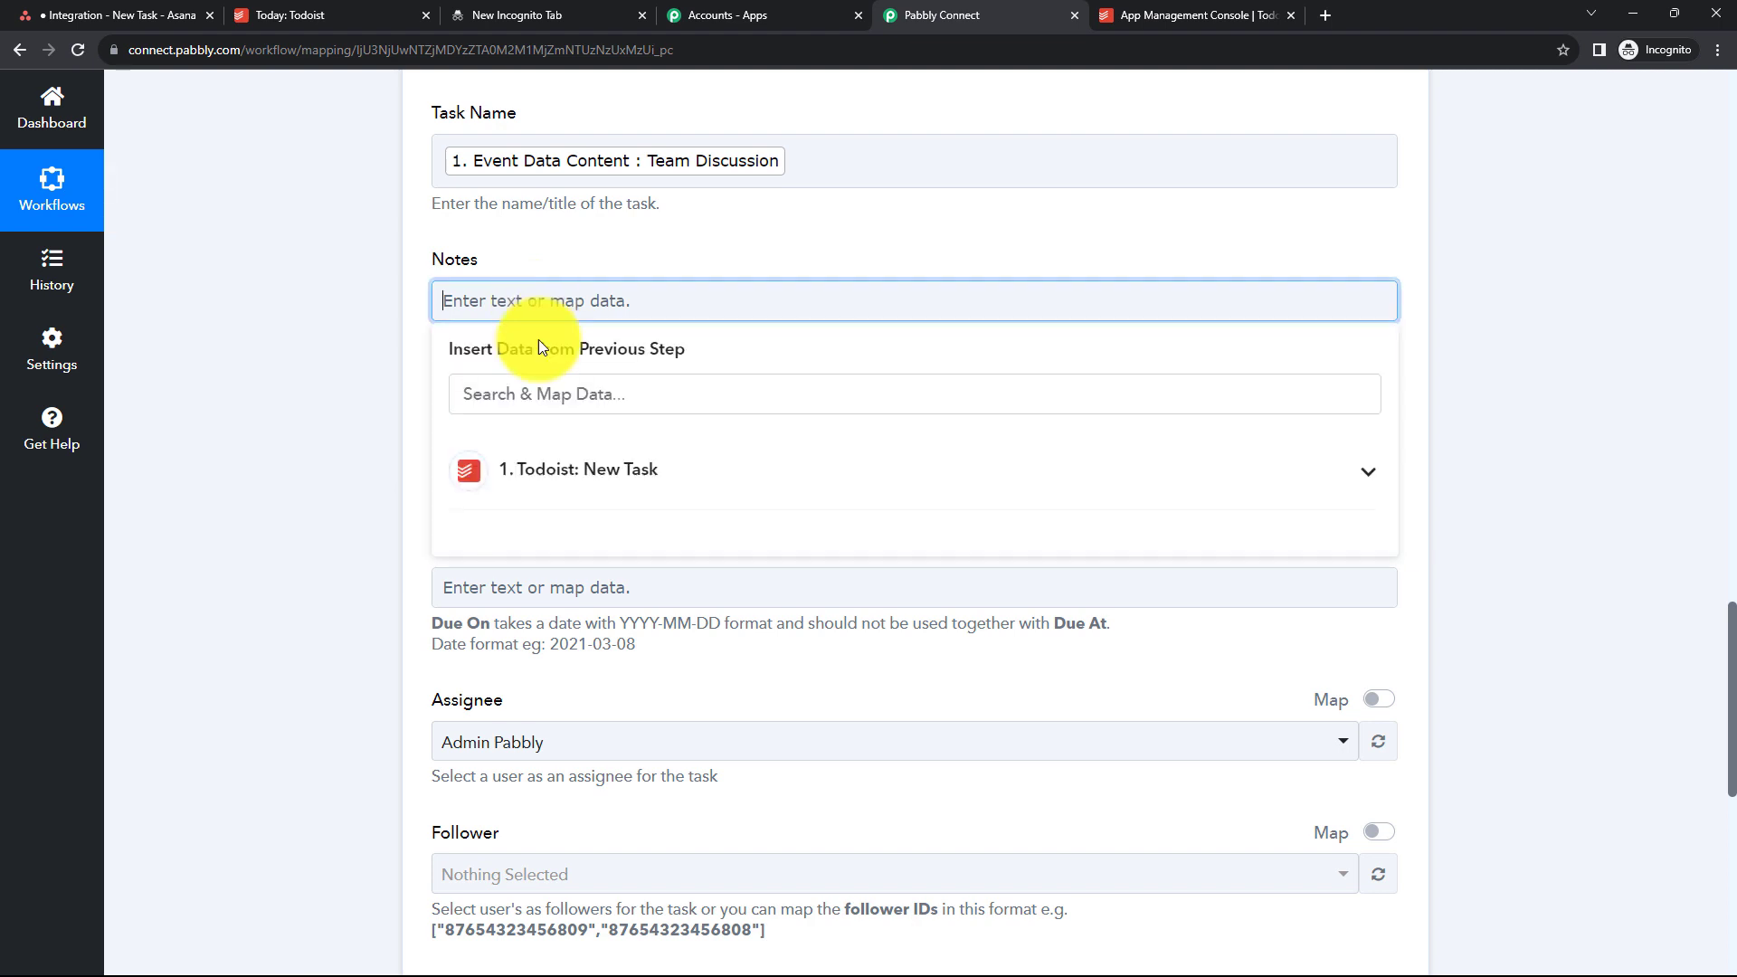
pyautogui.click(550, 472)
pyautogui.scroll(-7, 602, 705)
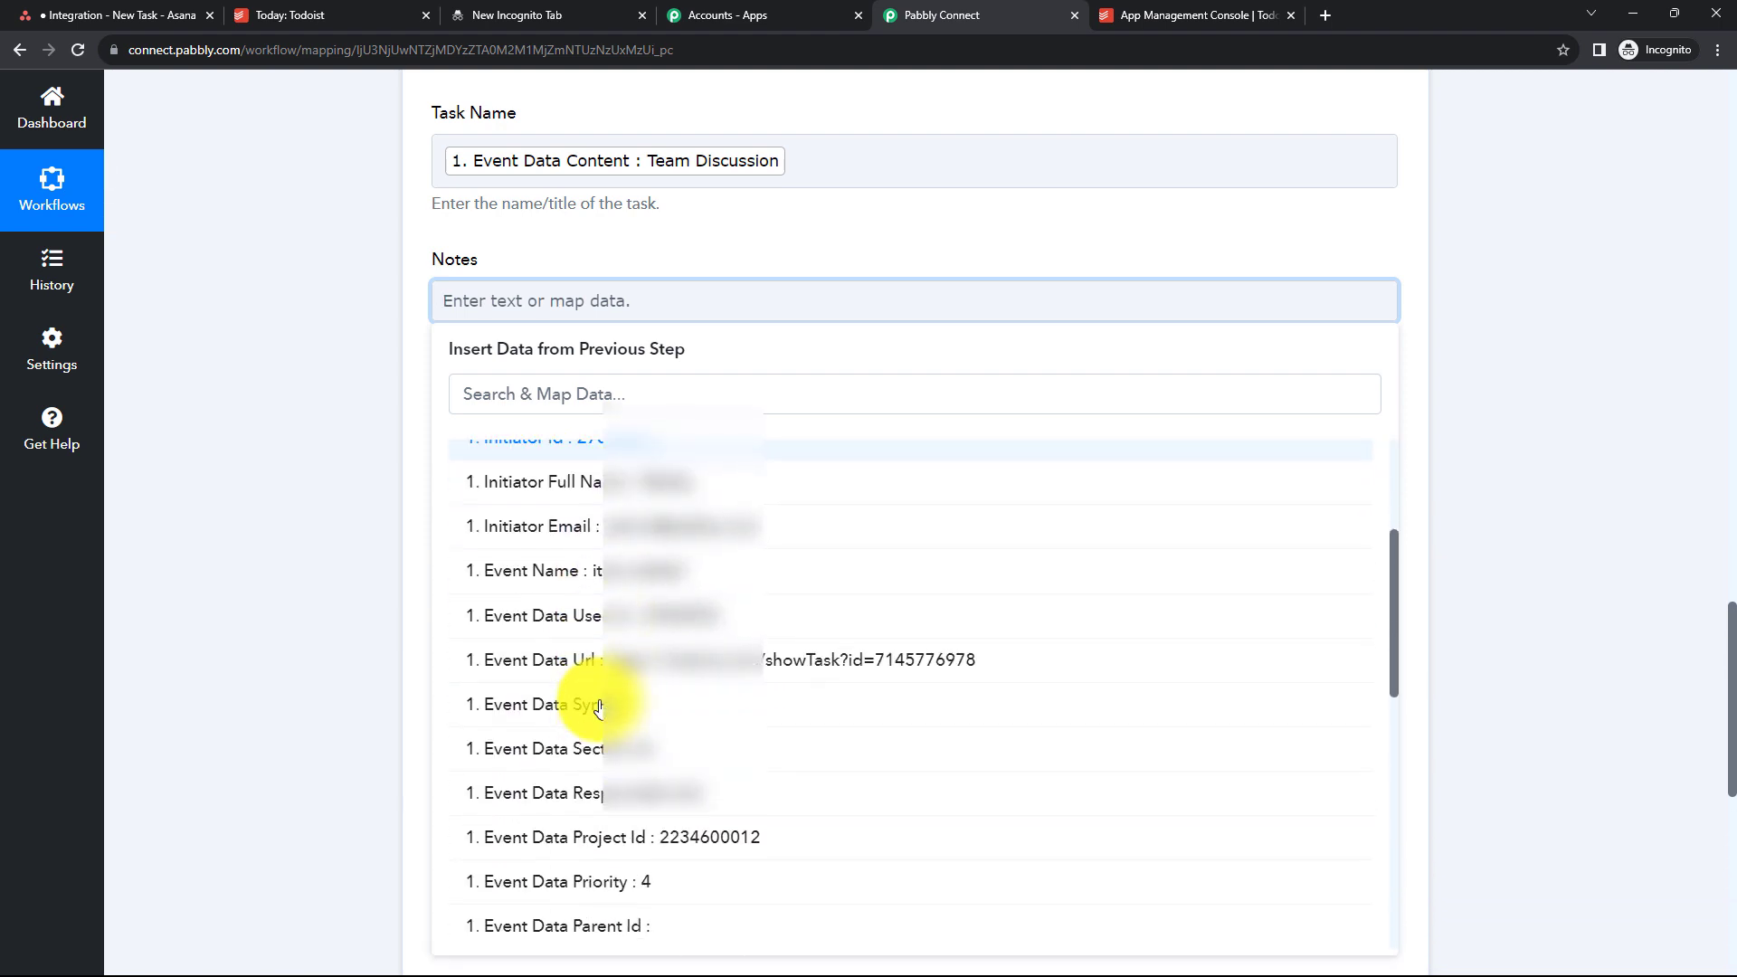
pyautogui.scroll(-4, 602, 708)
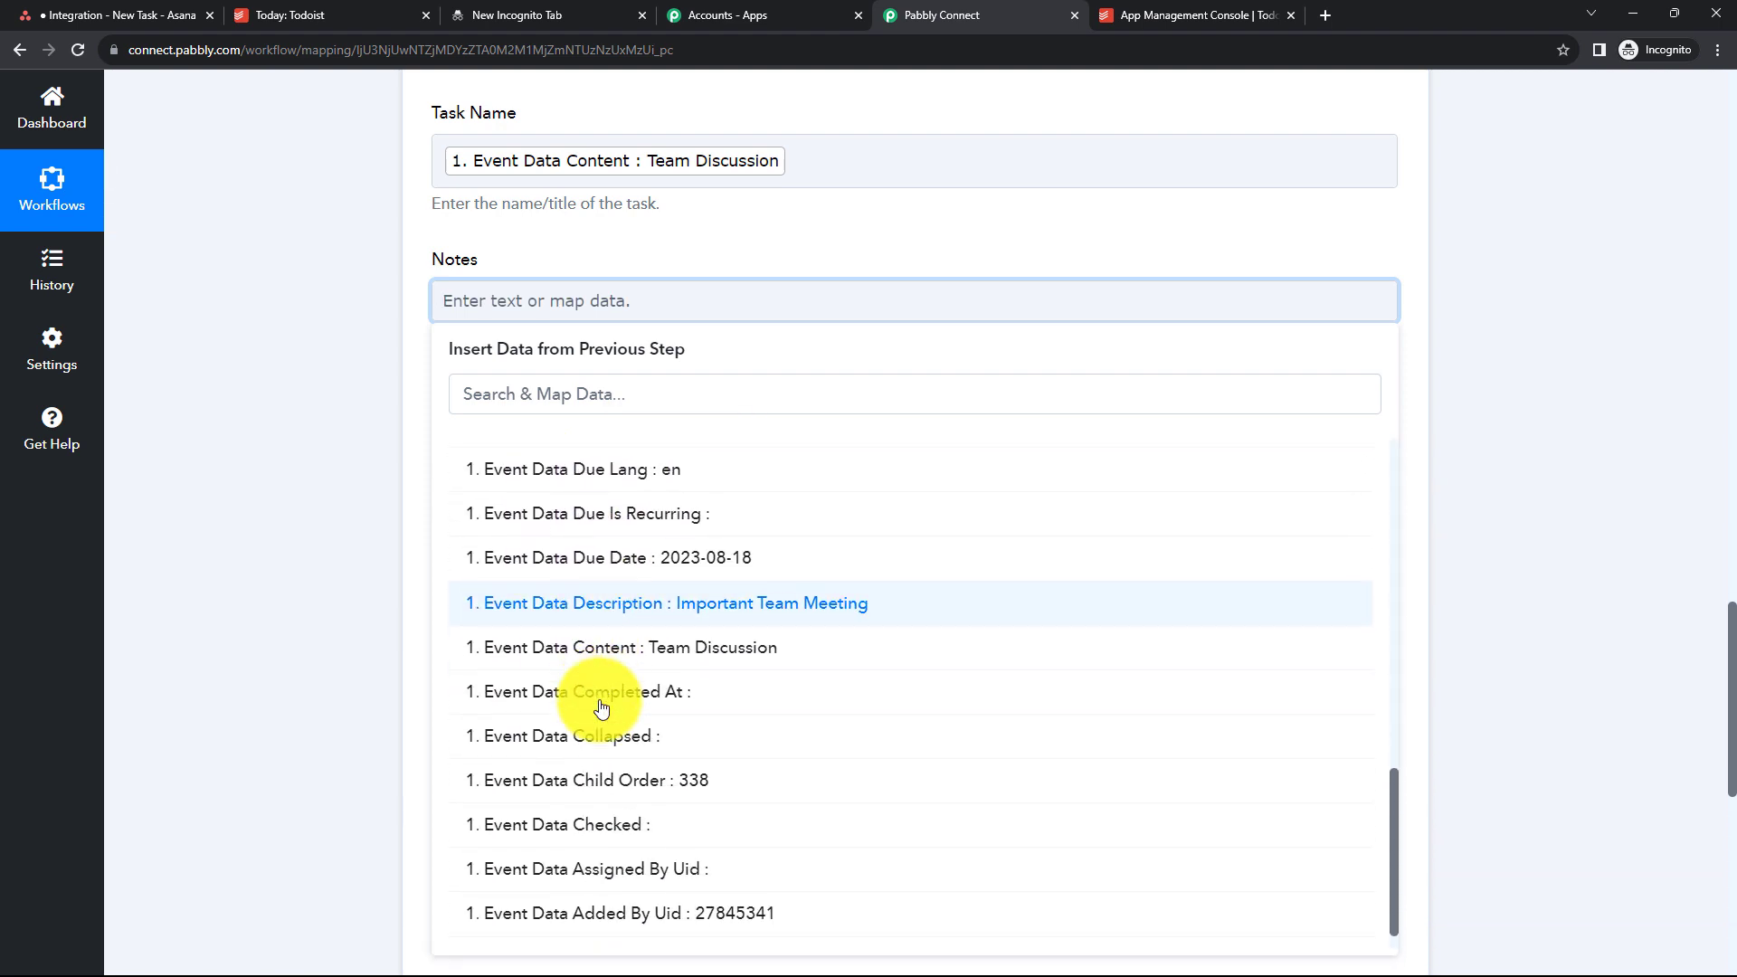
pyautogui.click(740, 606)
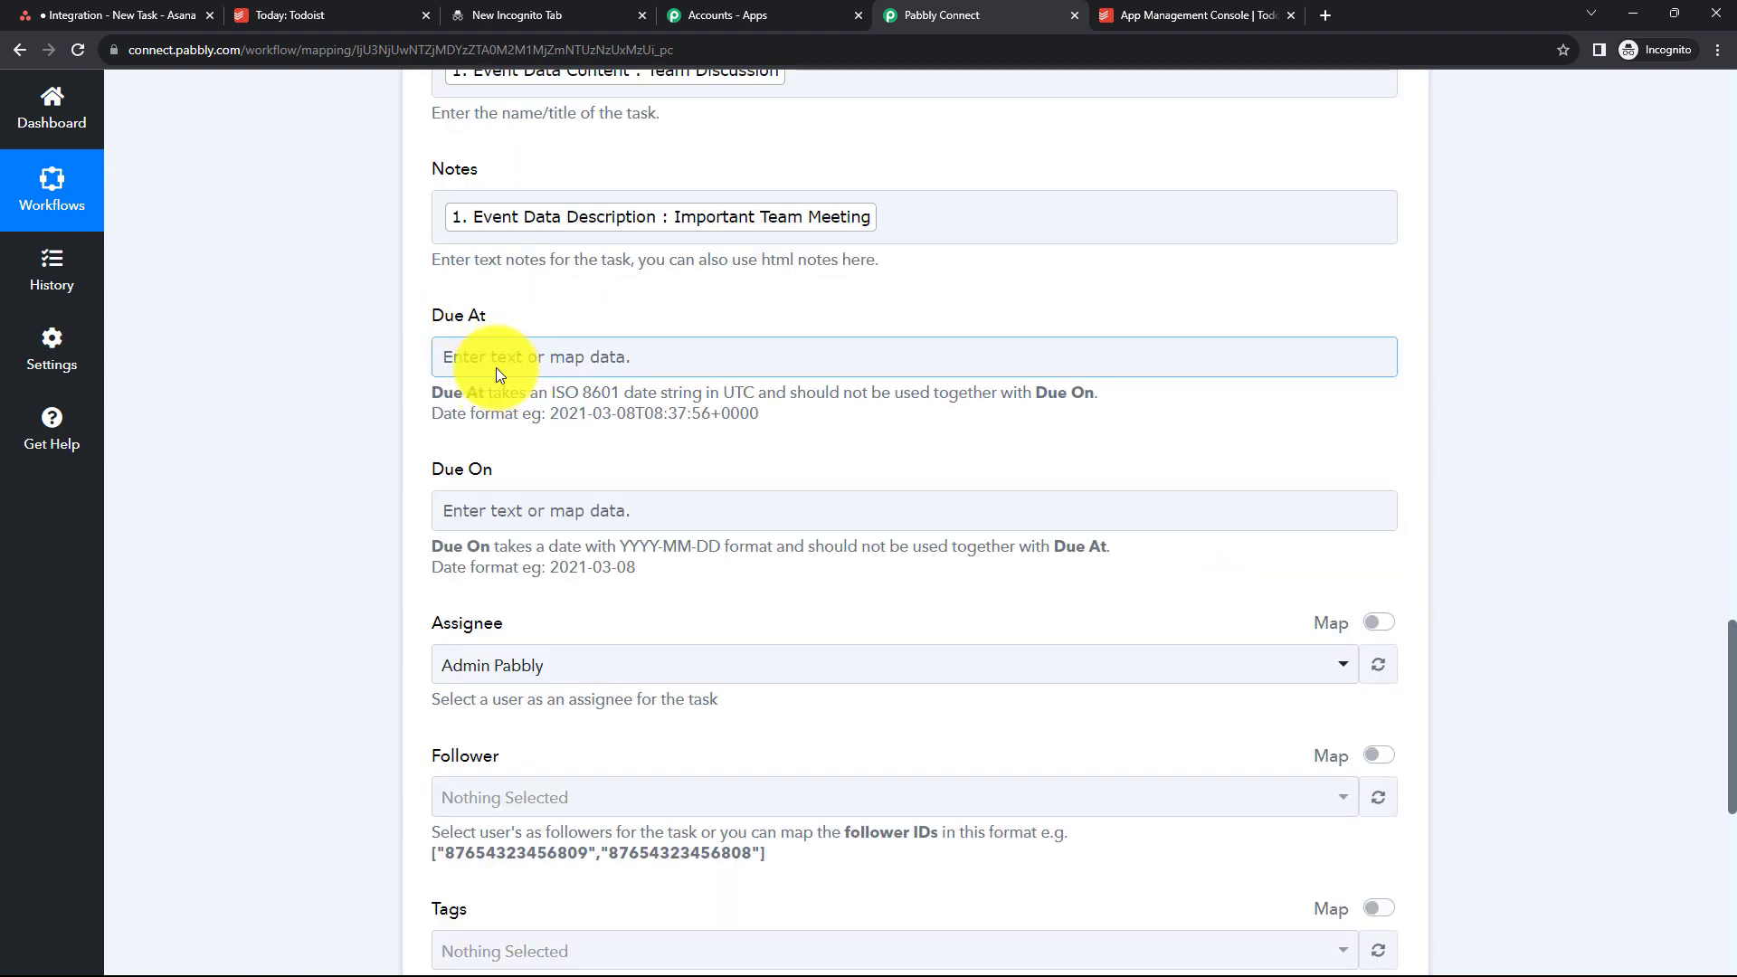
# - Compare the Due On field's required date format with the trigger's Event Data Due Date value
pyautogui.click(472, 508)
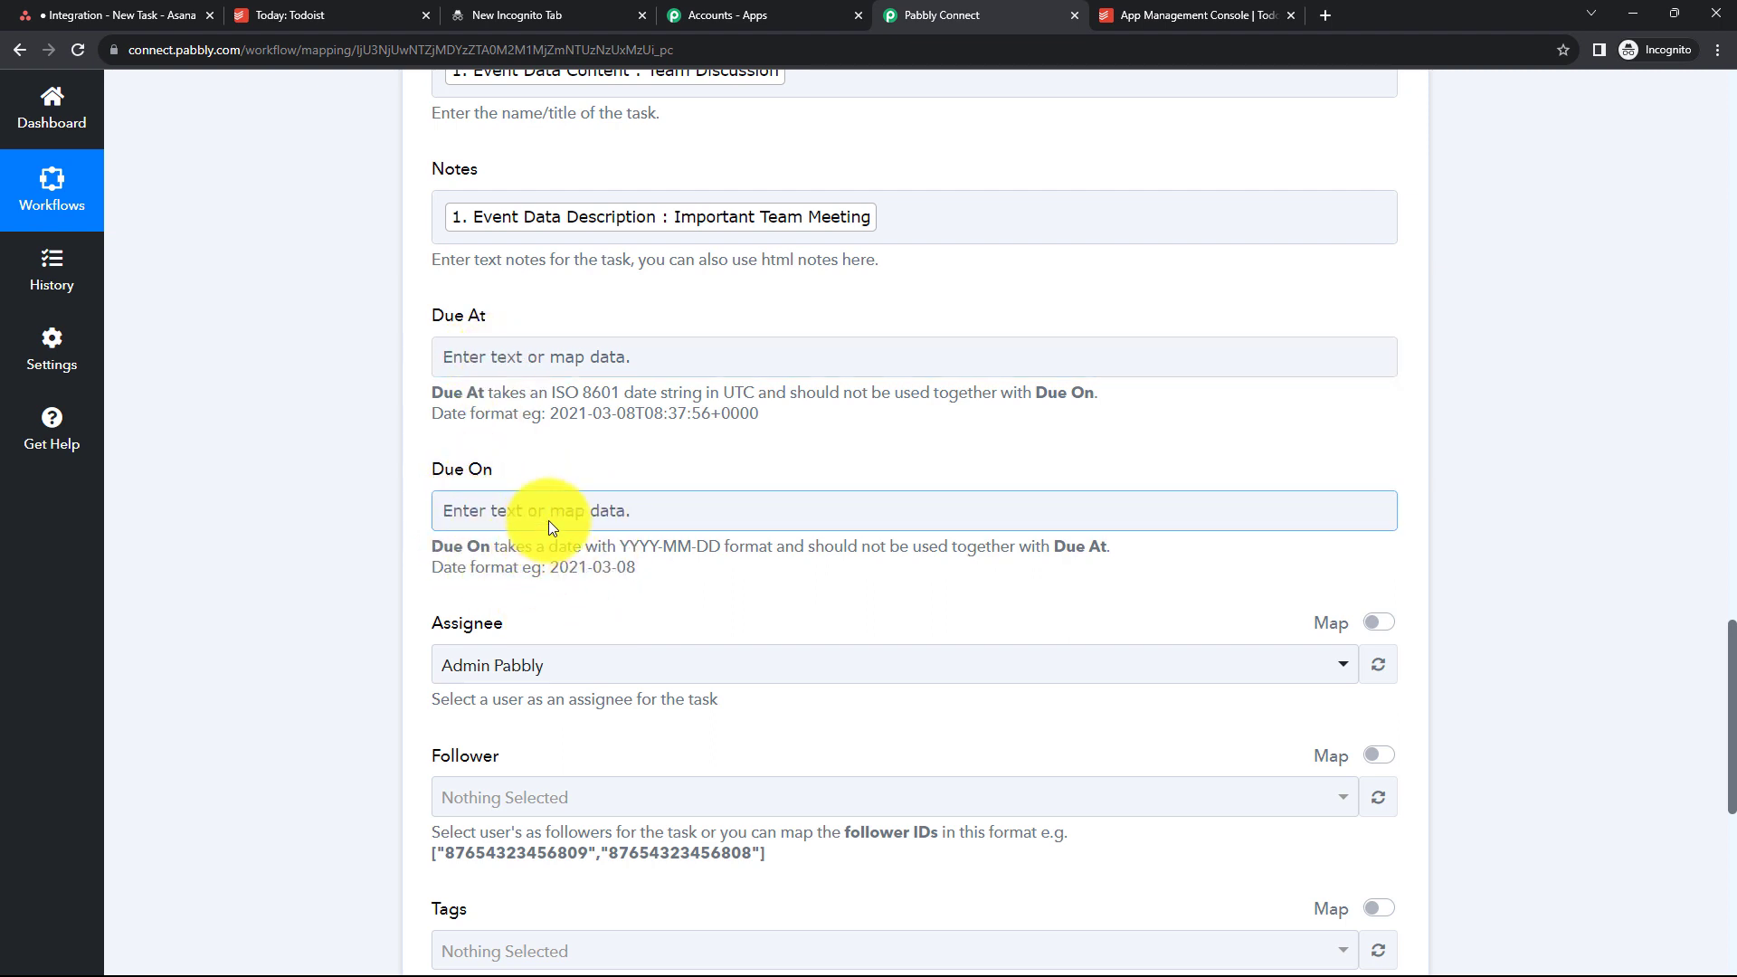
pyautogui.click(664, 556)
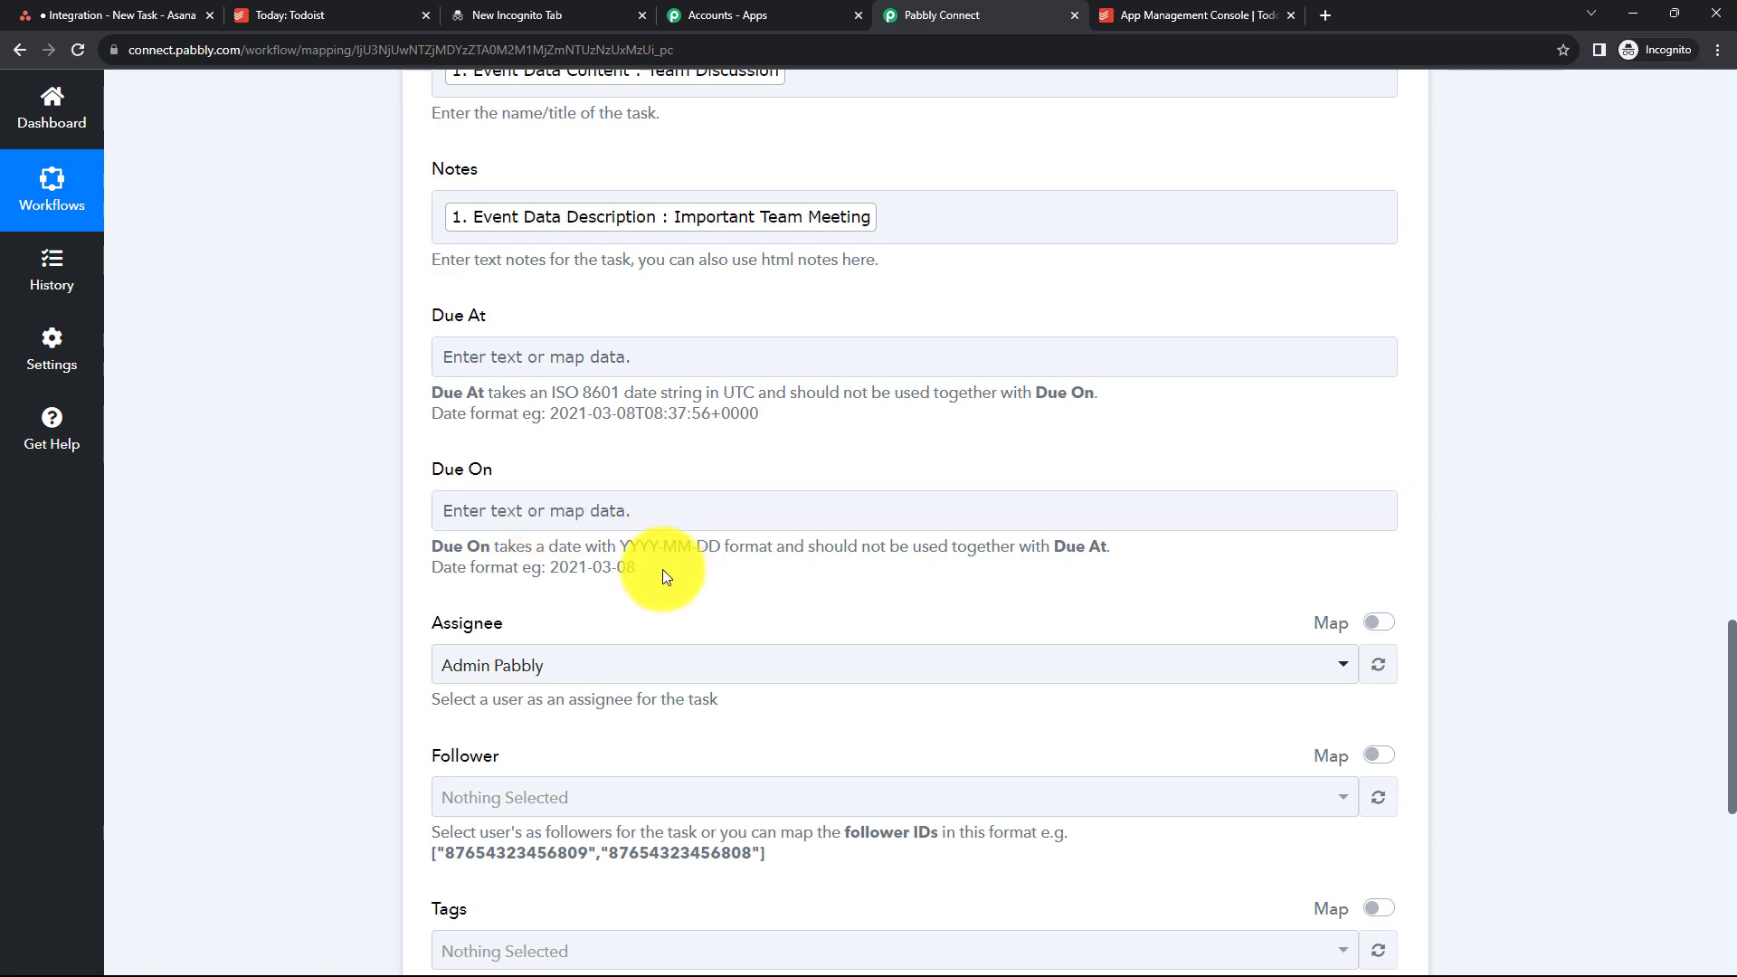
pyautogui.scroll(20, 665, 576)
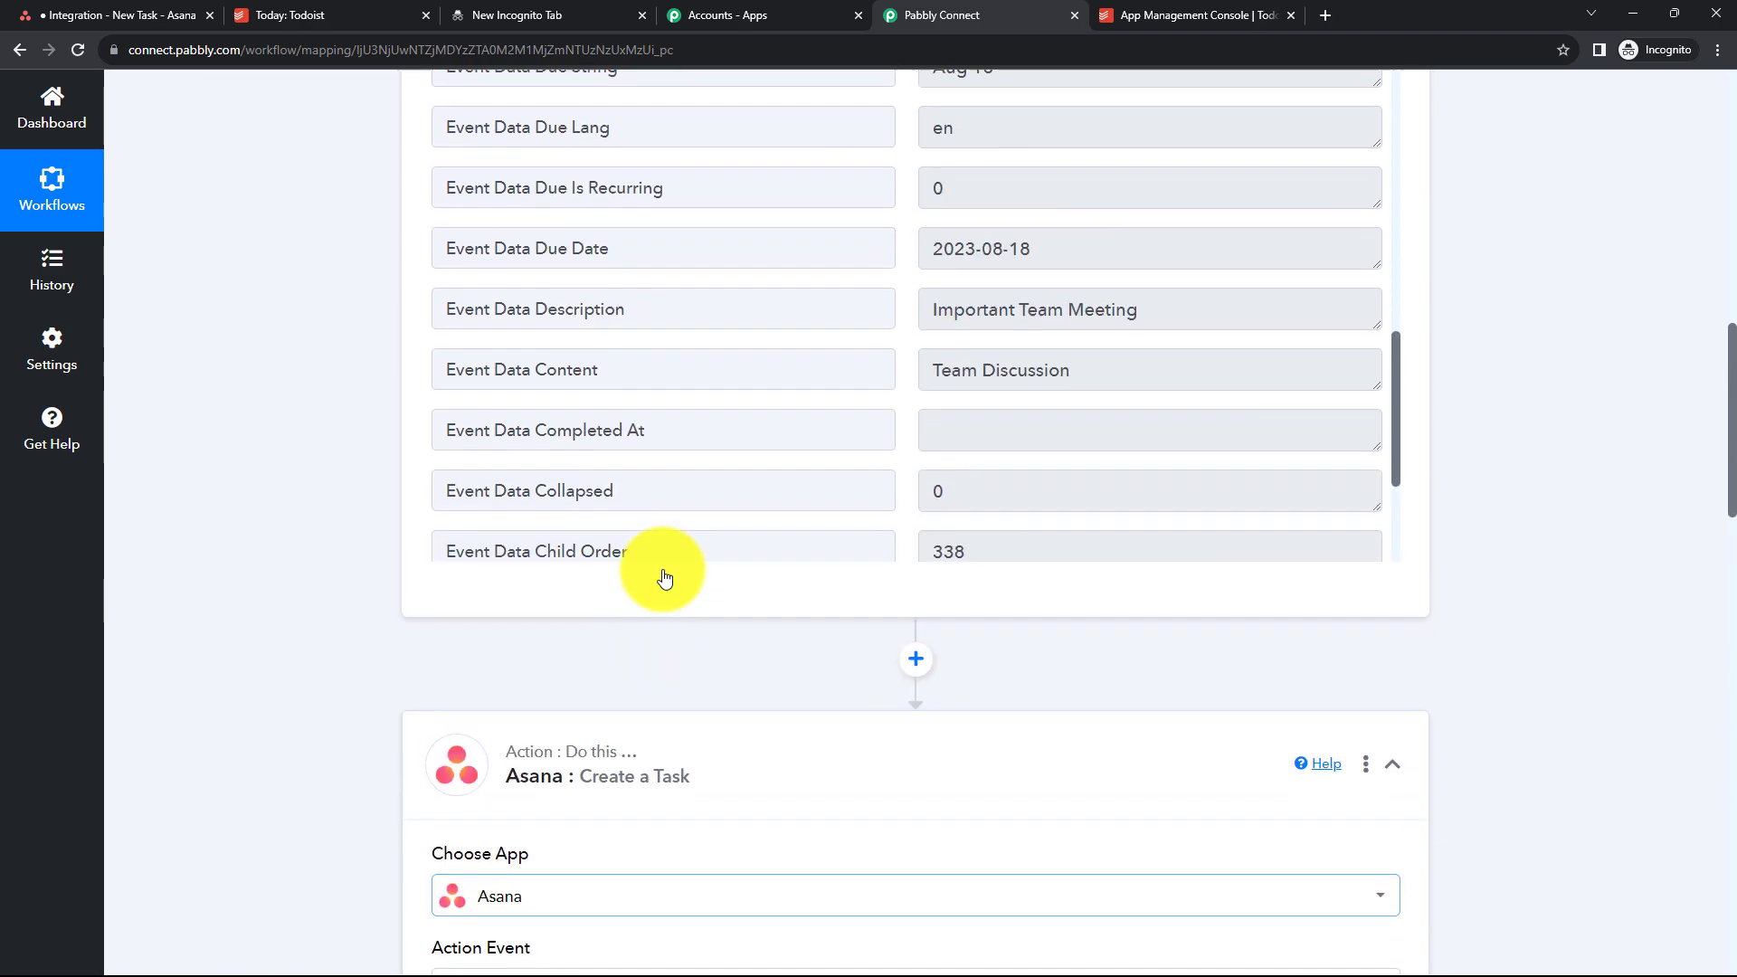
pyautogui.scroll(-20, 821, 467)
pyautogui.click(486, 603)
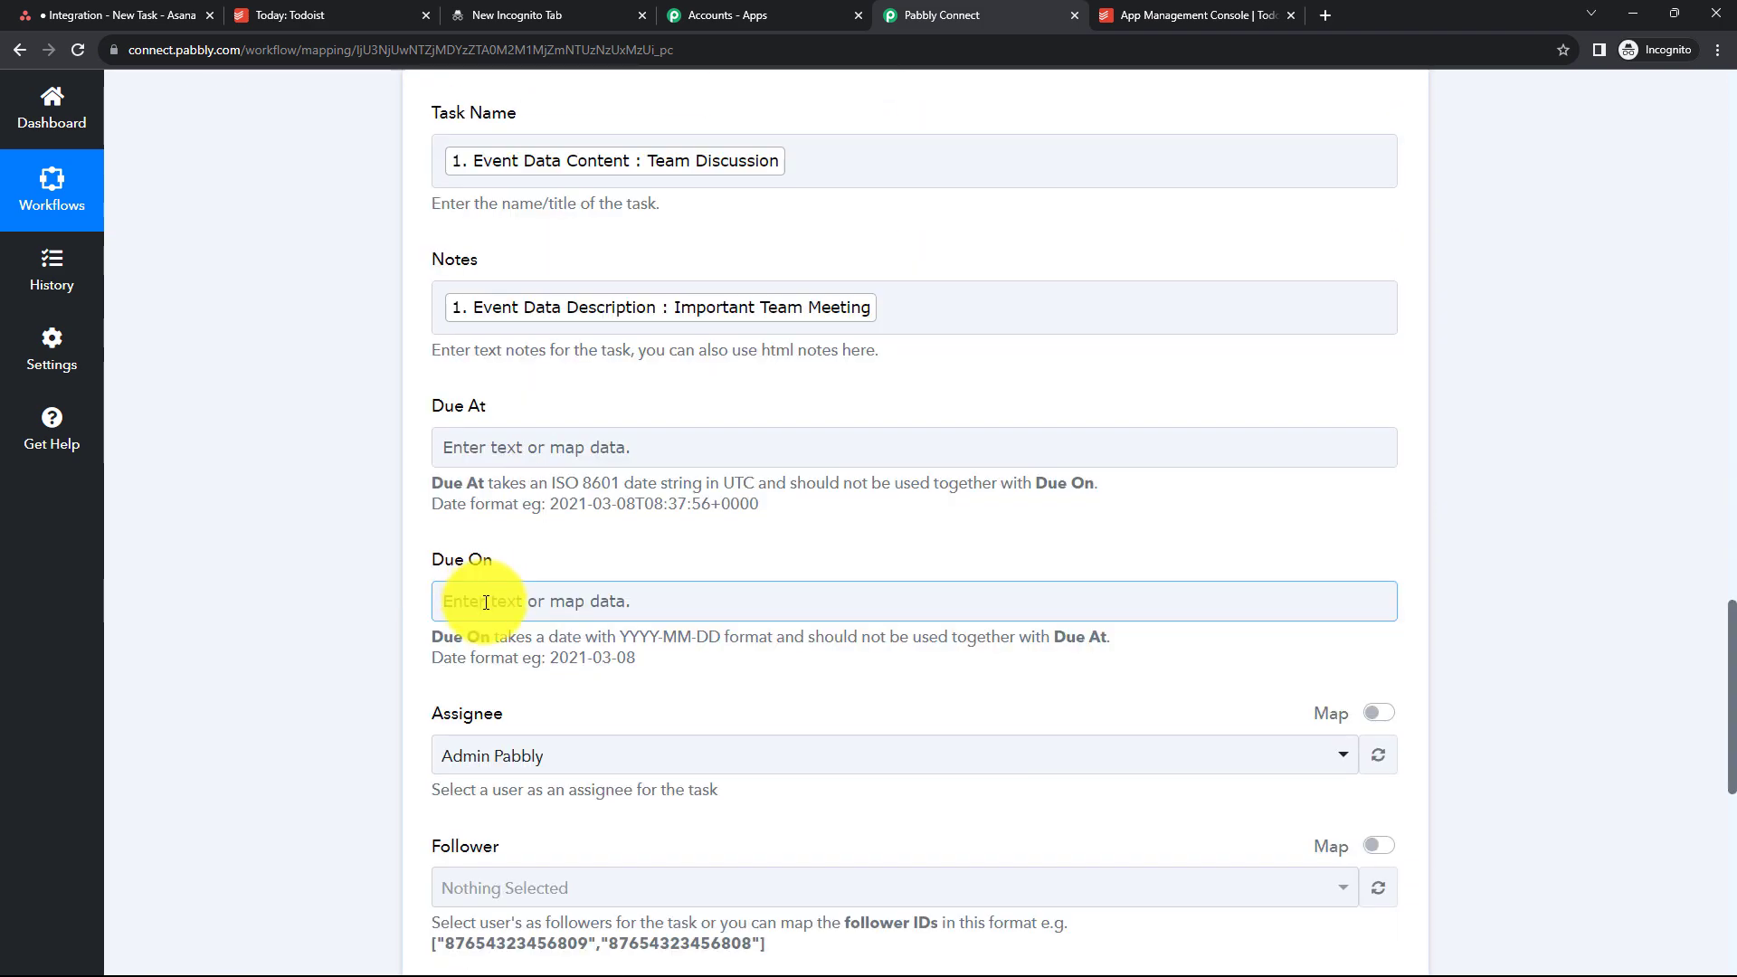
pyautogui.scroll(-1, 486, 602)
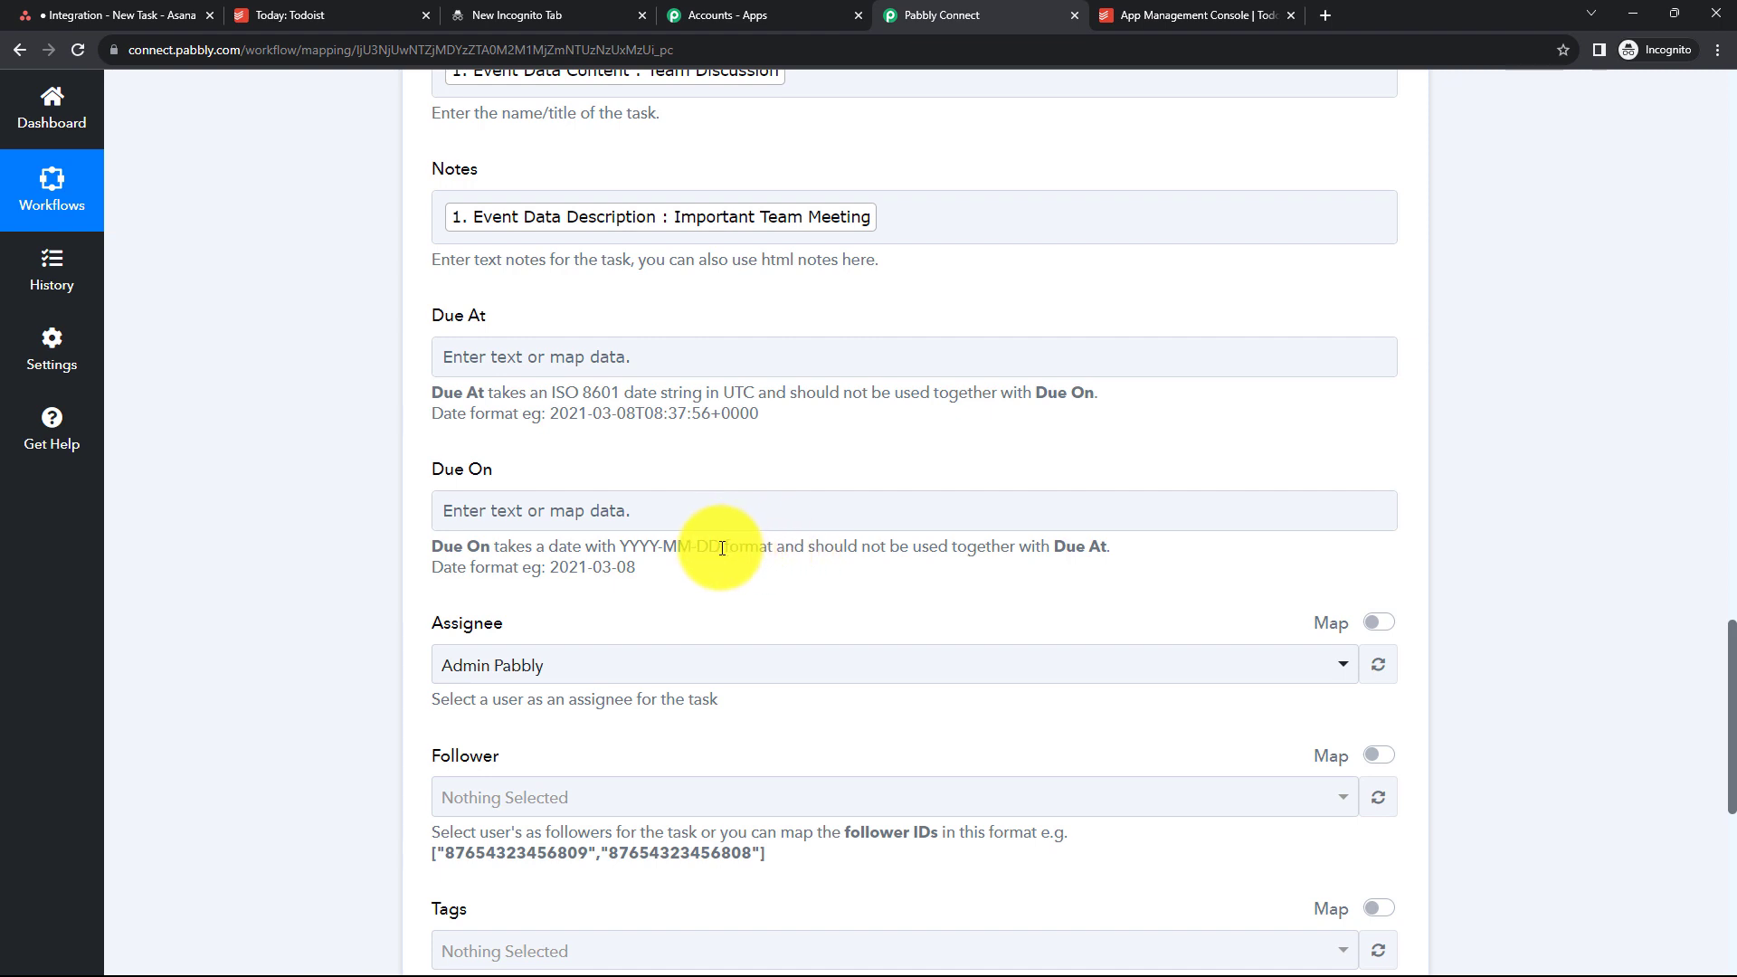
pyautogui.moveTo(722, 548); pyautogui.dragTo(618, 548)
pyautogui.click(687, 579)
pyautogui.click(641, 516)
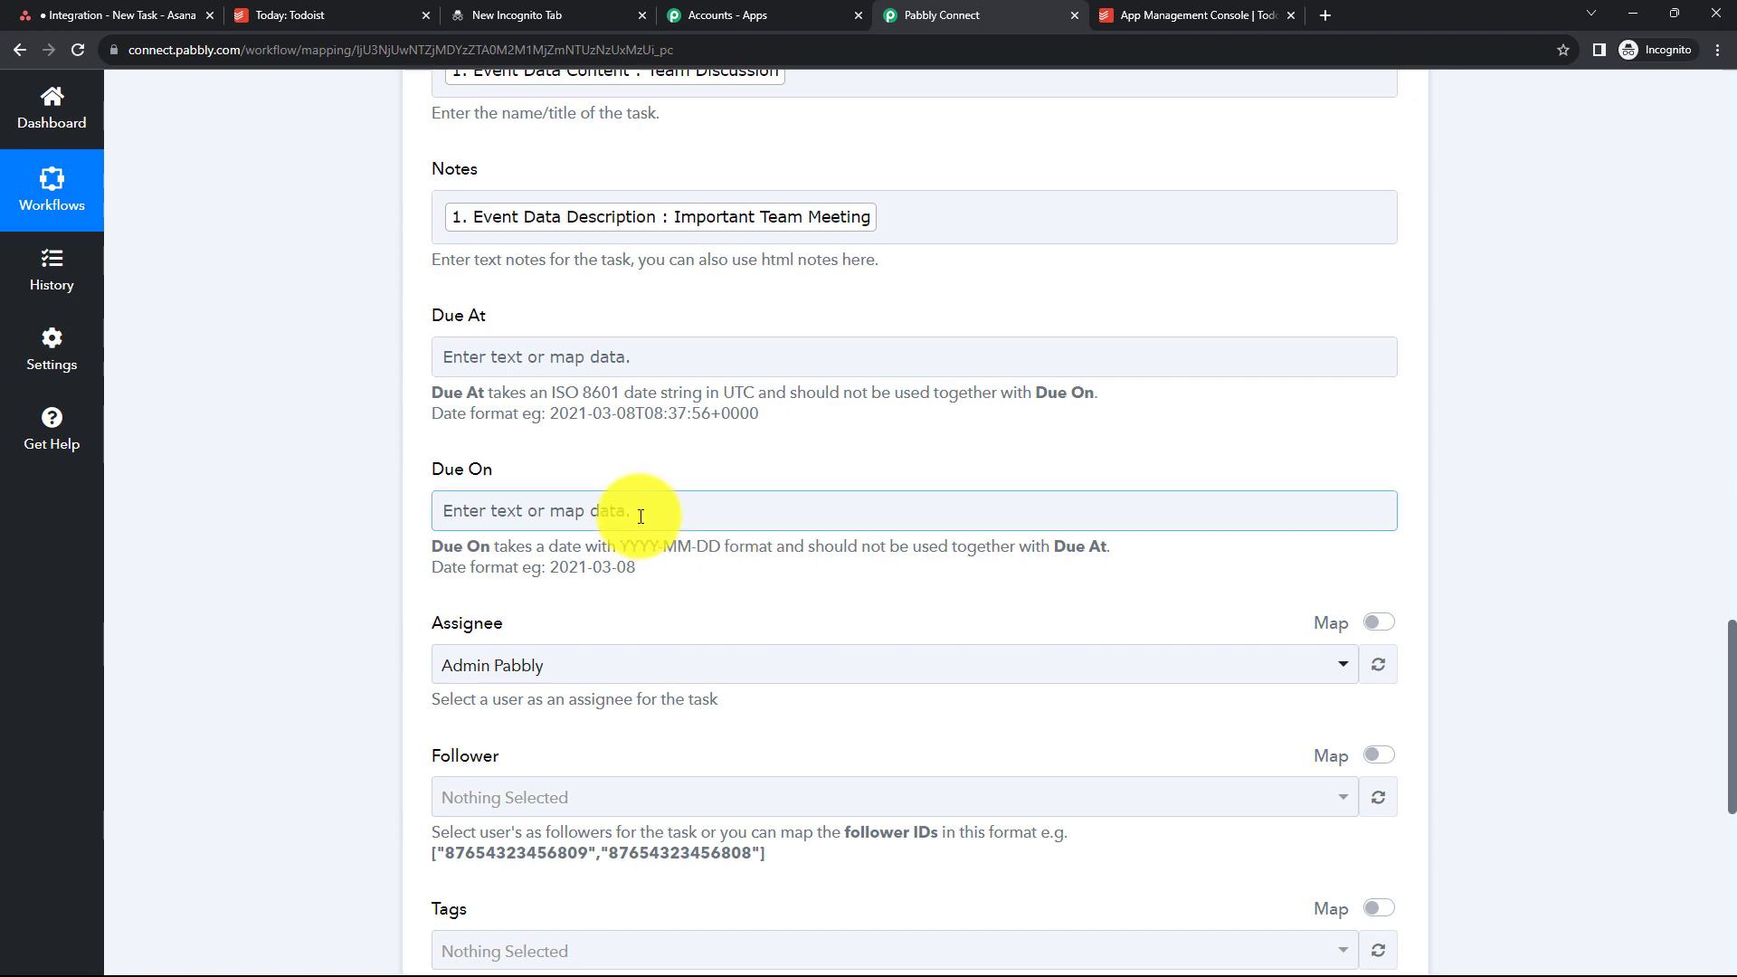
pyautogui.scroll(10, 854, 667)
pyautogui.moveTo(1034, 396); pyautogui.dragTo(922, 399)
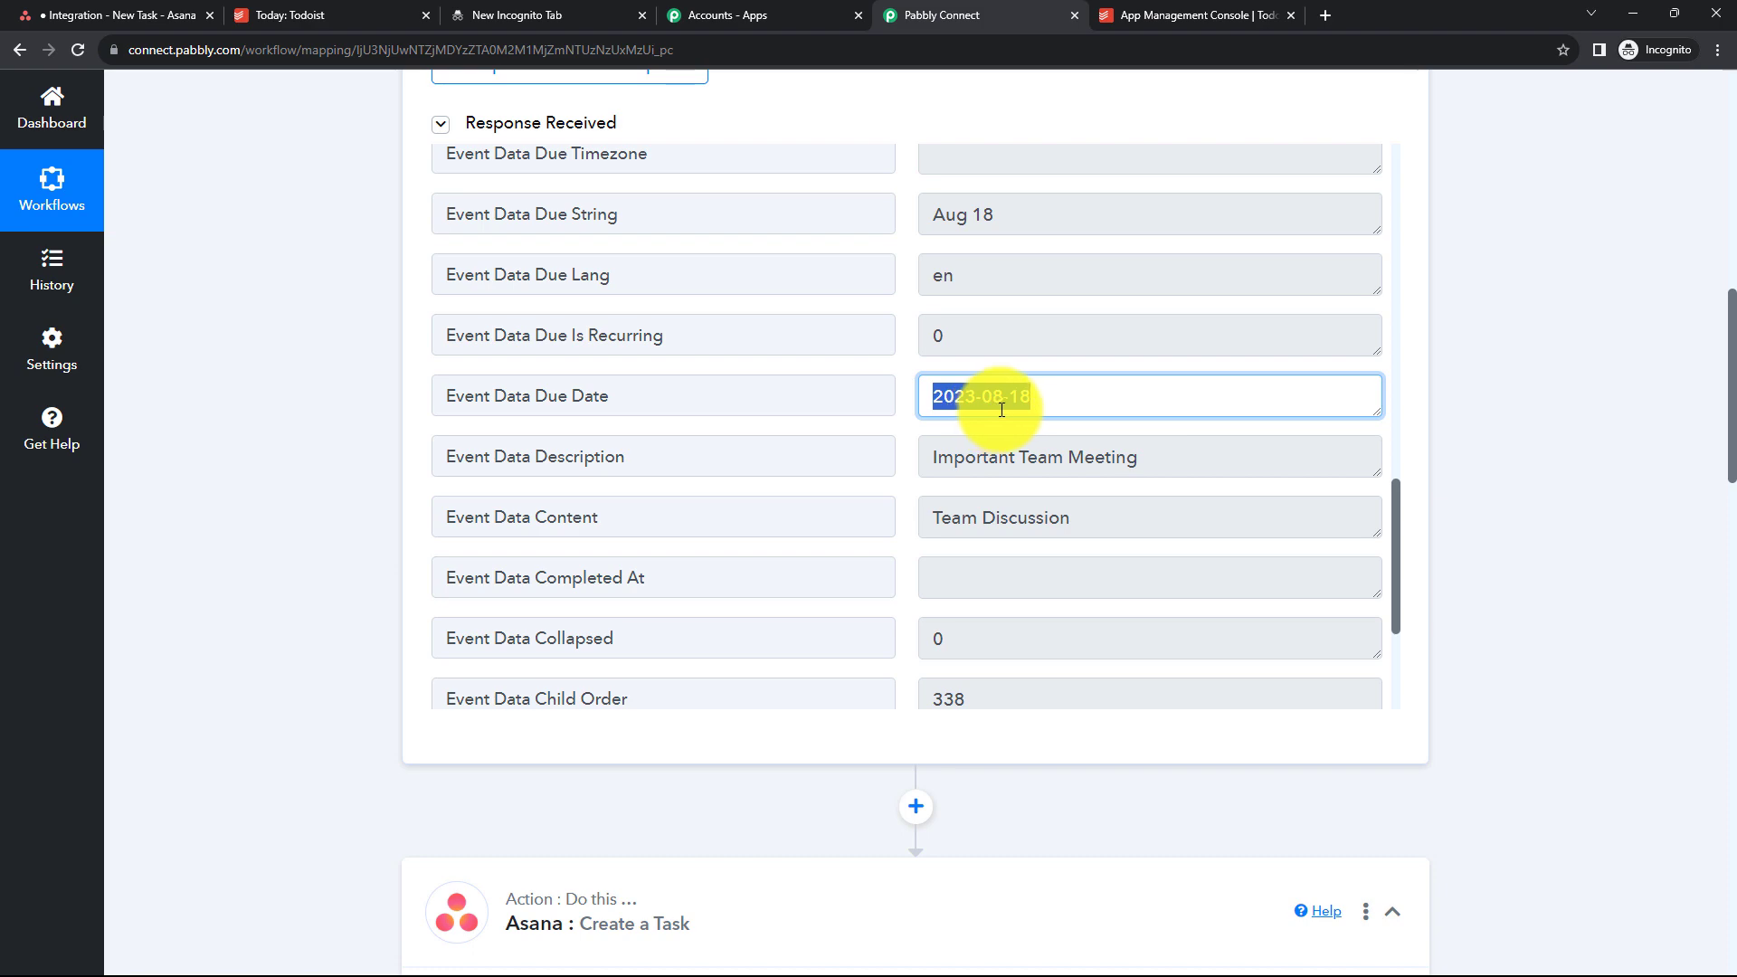
pyautogui.click(1070, 403)
# - Map the trigger's Event Data Due Date into the Due On field
pyautogui.scroll(-12, 1654, 533)
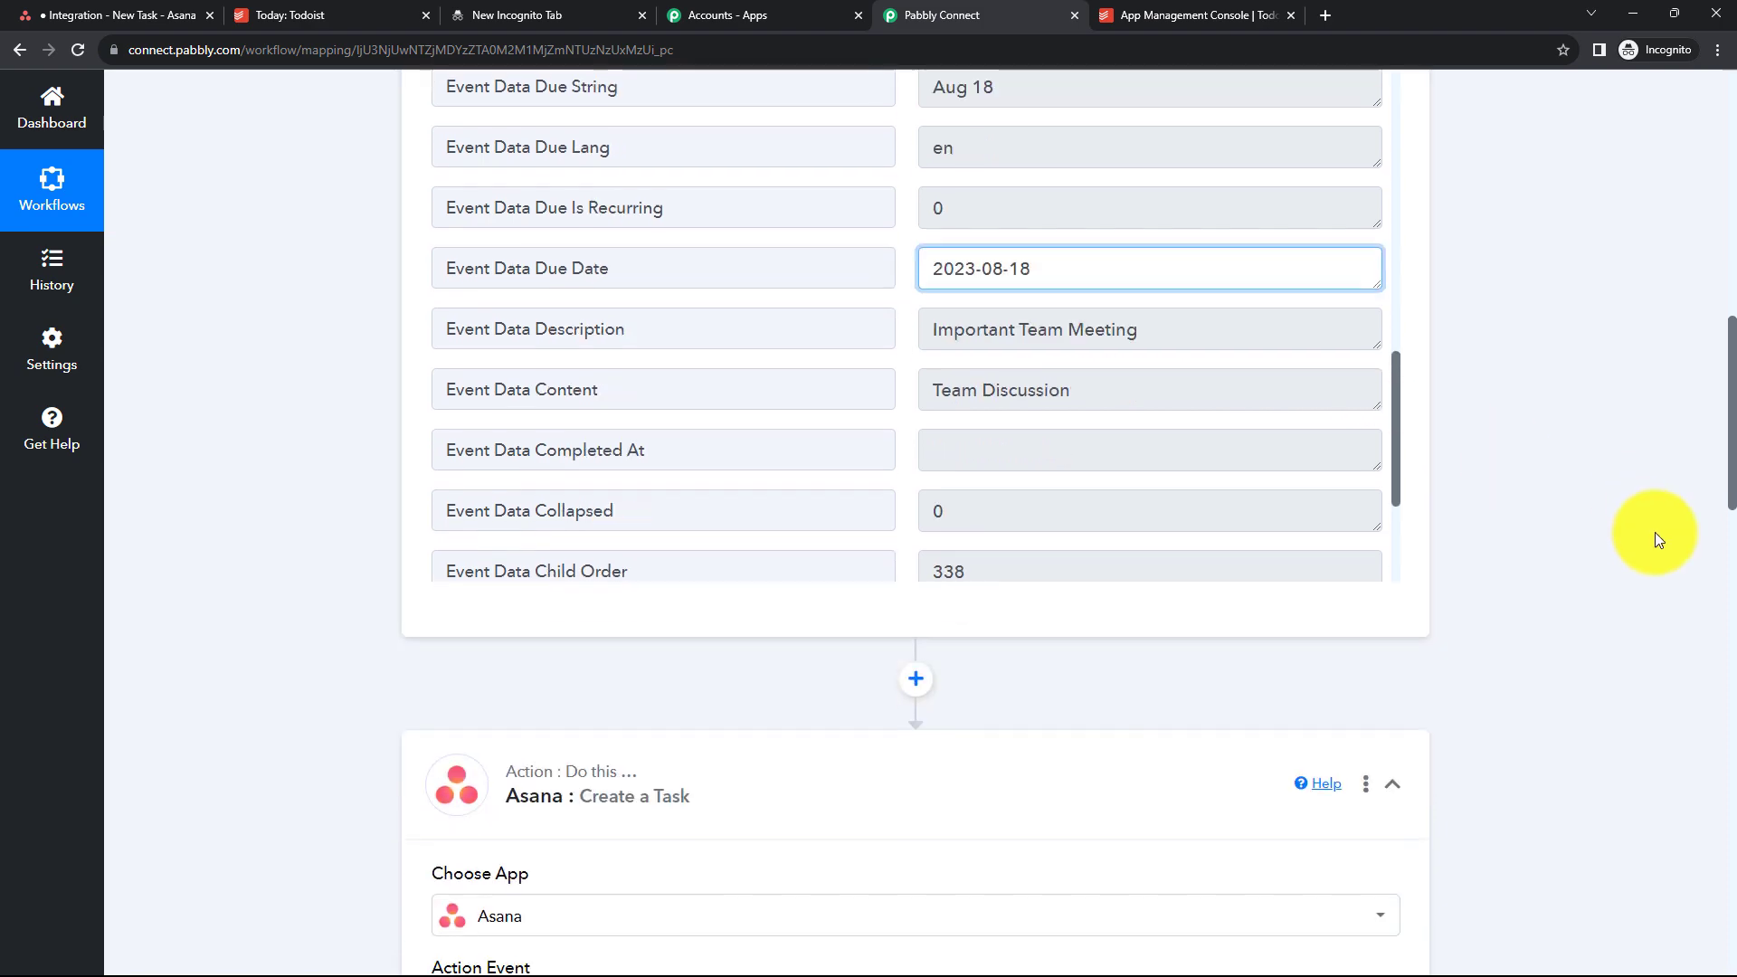
pyautogui.click(705, 600)
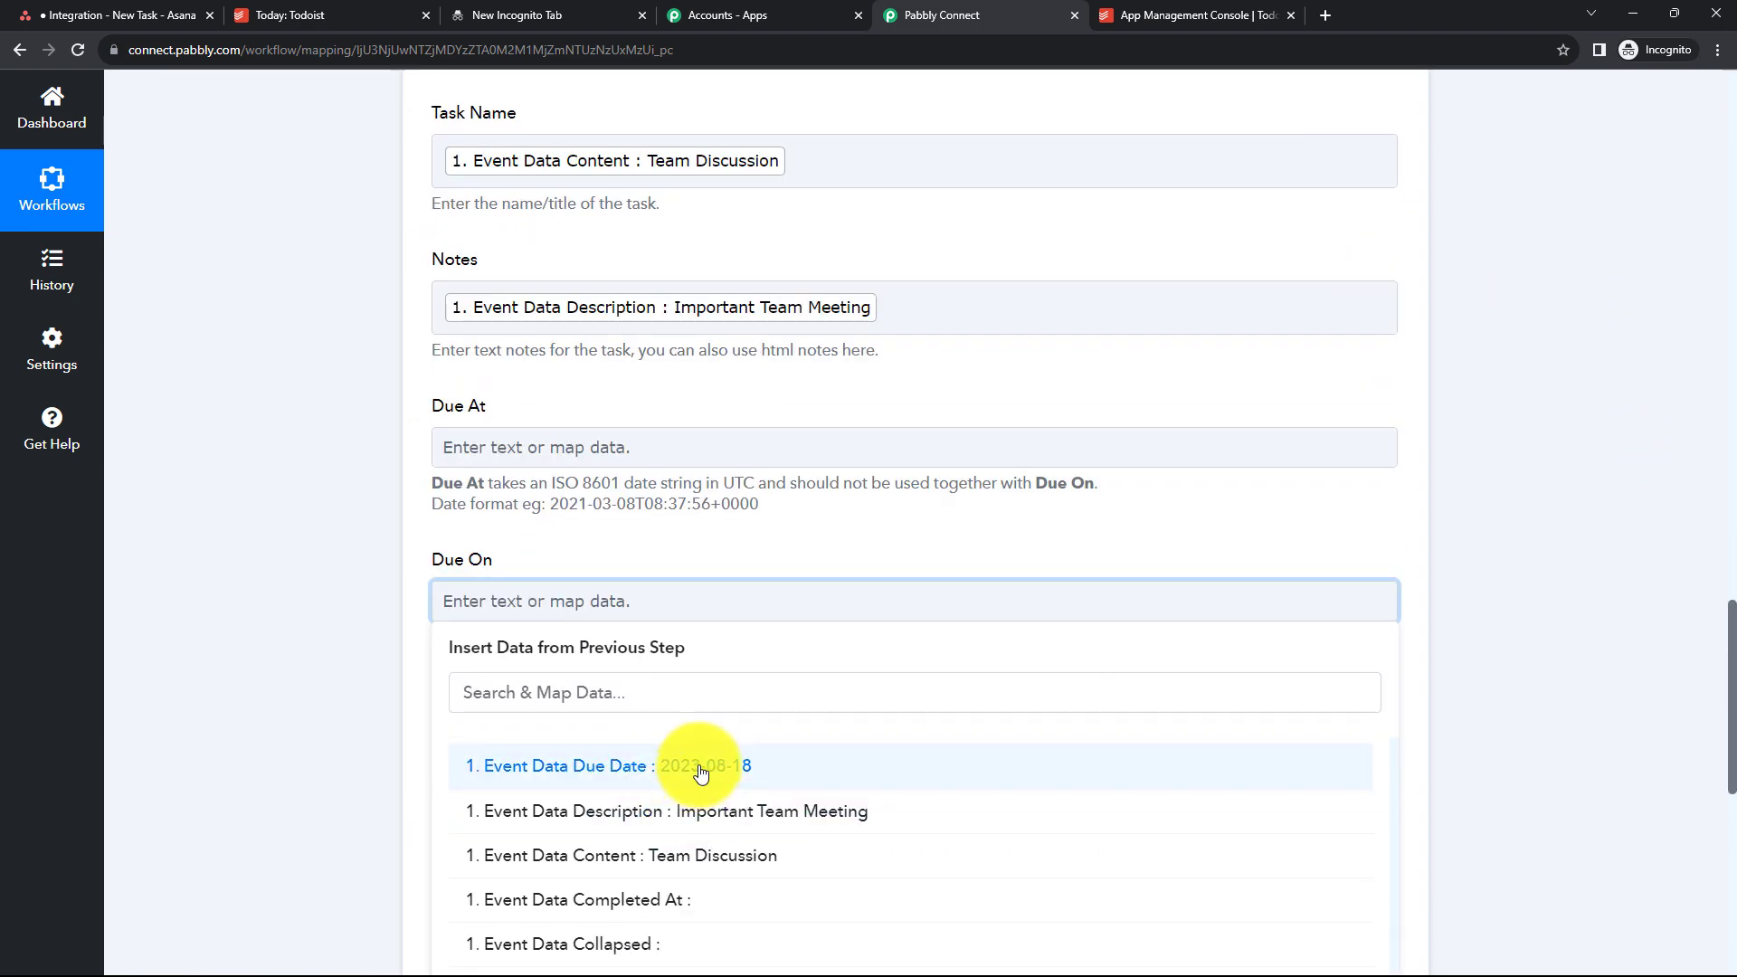
pyautogui.click(692, 769)
pyautogui.click(1463, 502)
# - Select Admin Pabbly as the task's assignee
pyautogui.scroll(-4, 1462, 502)
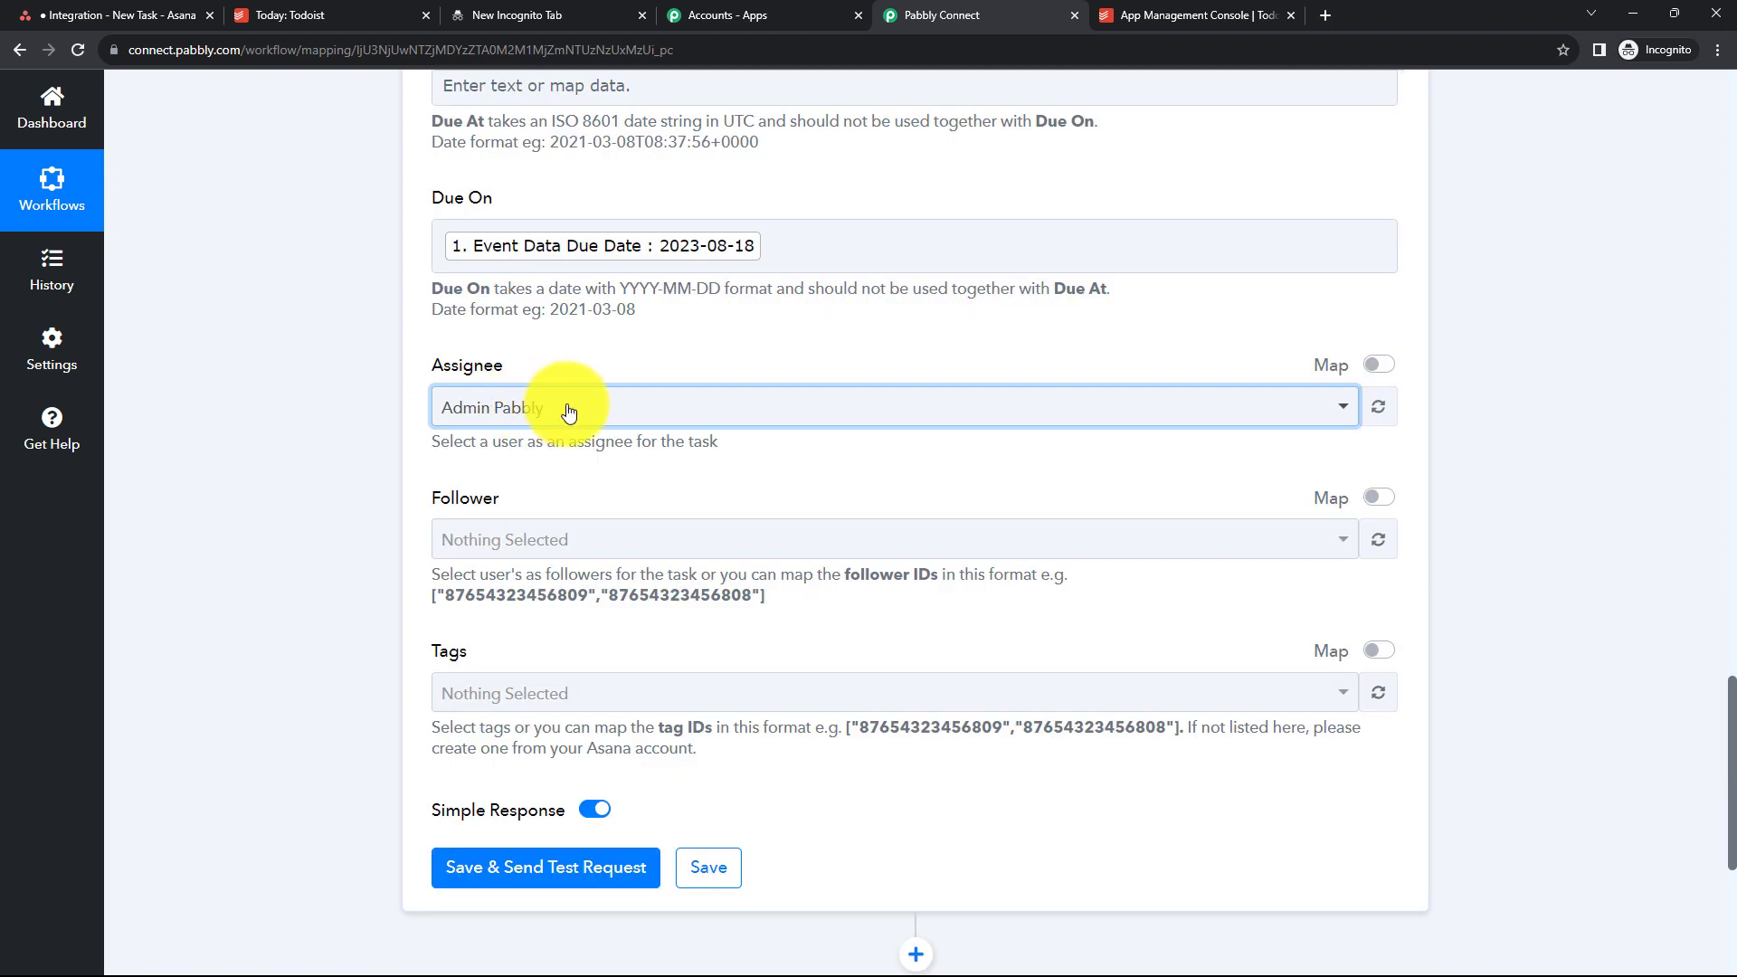
pyautogui.click(570, 409)
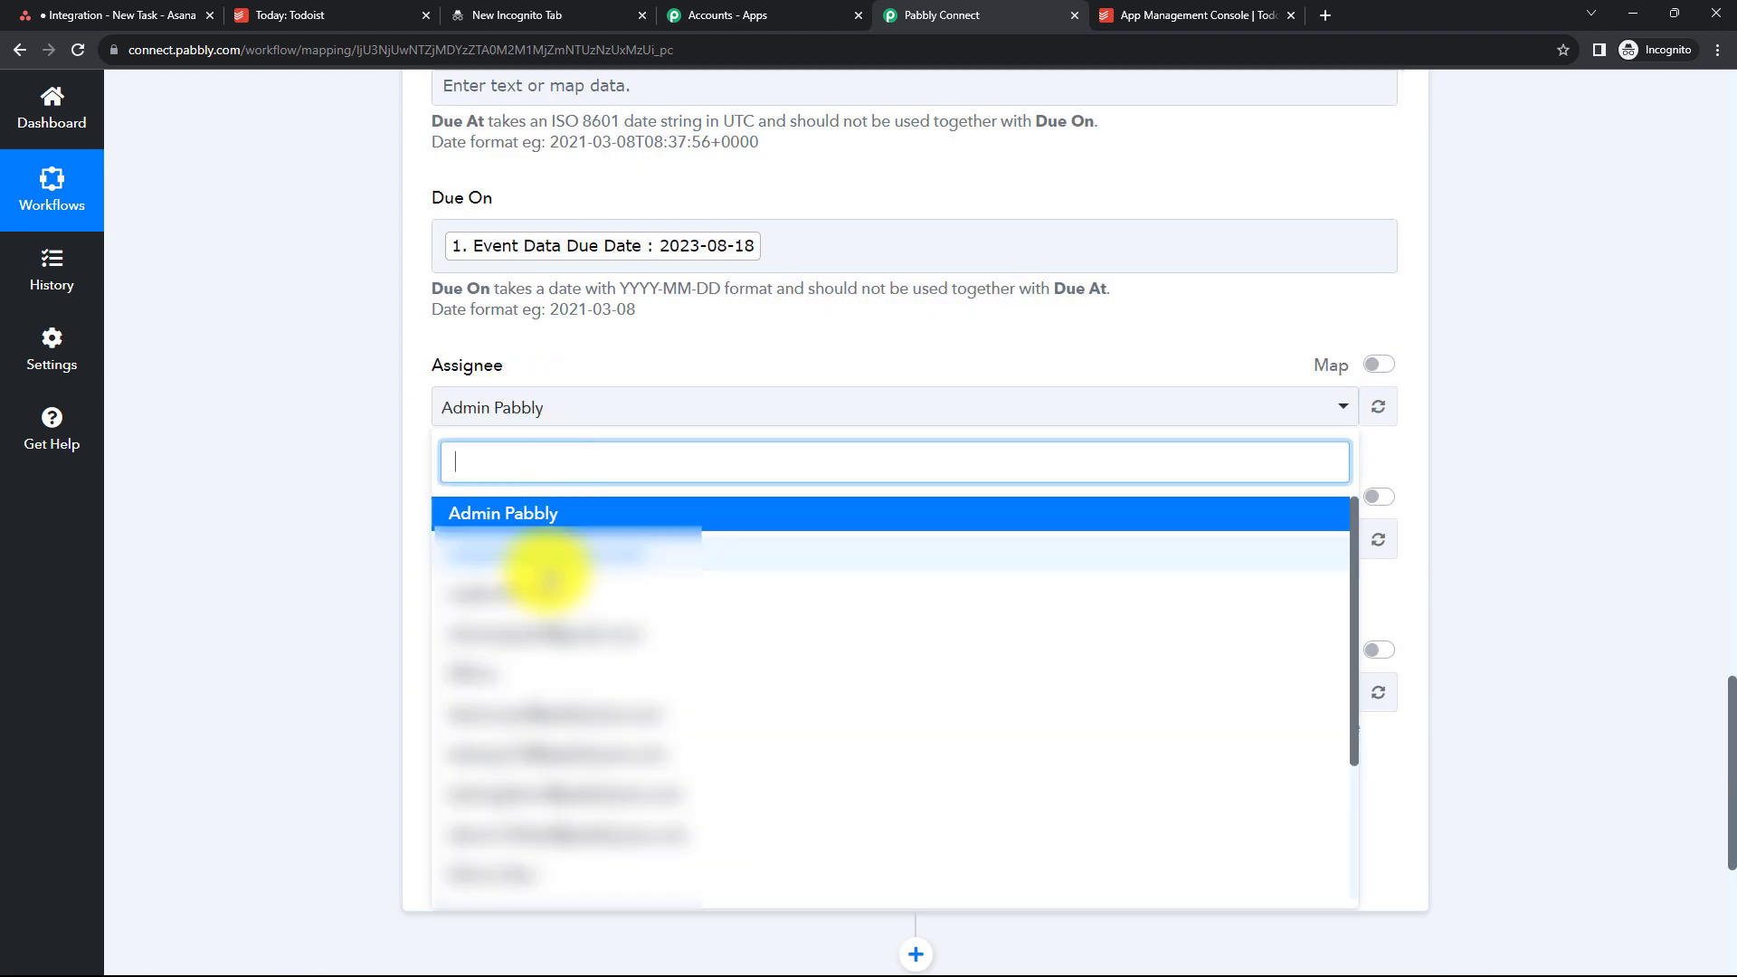
pyautogui.click(500, 516)
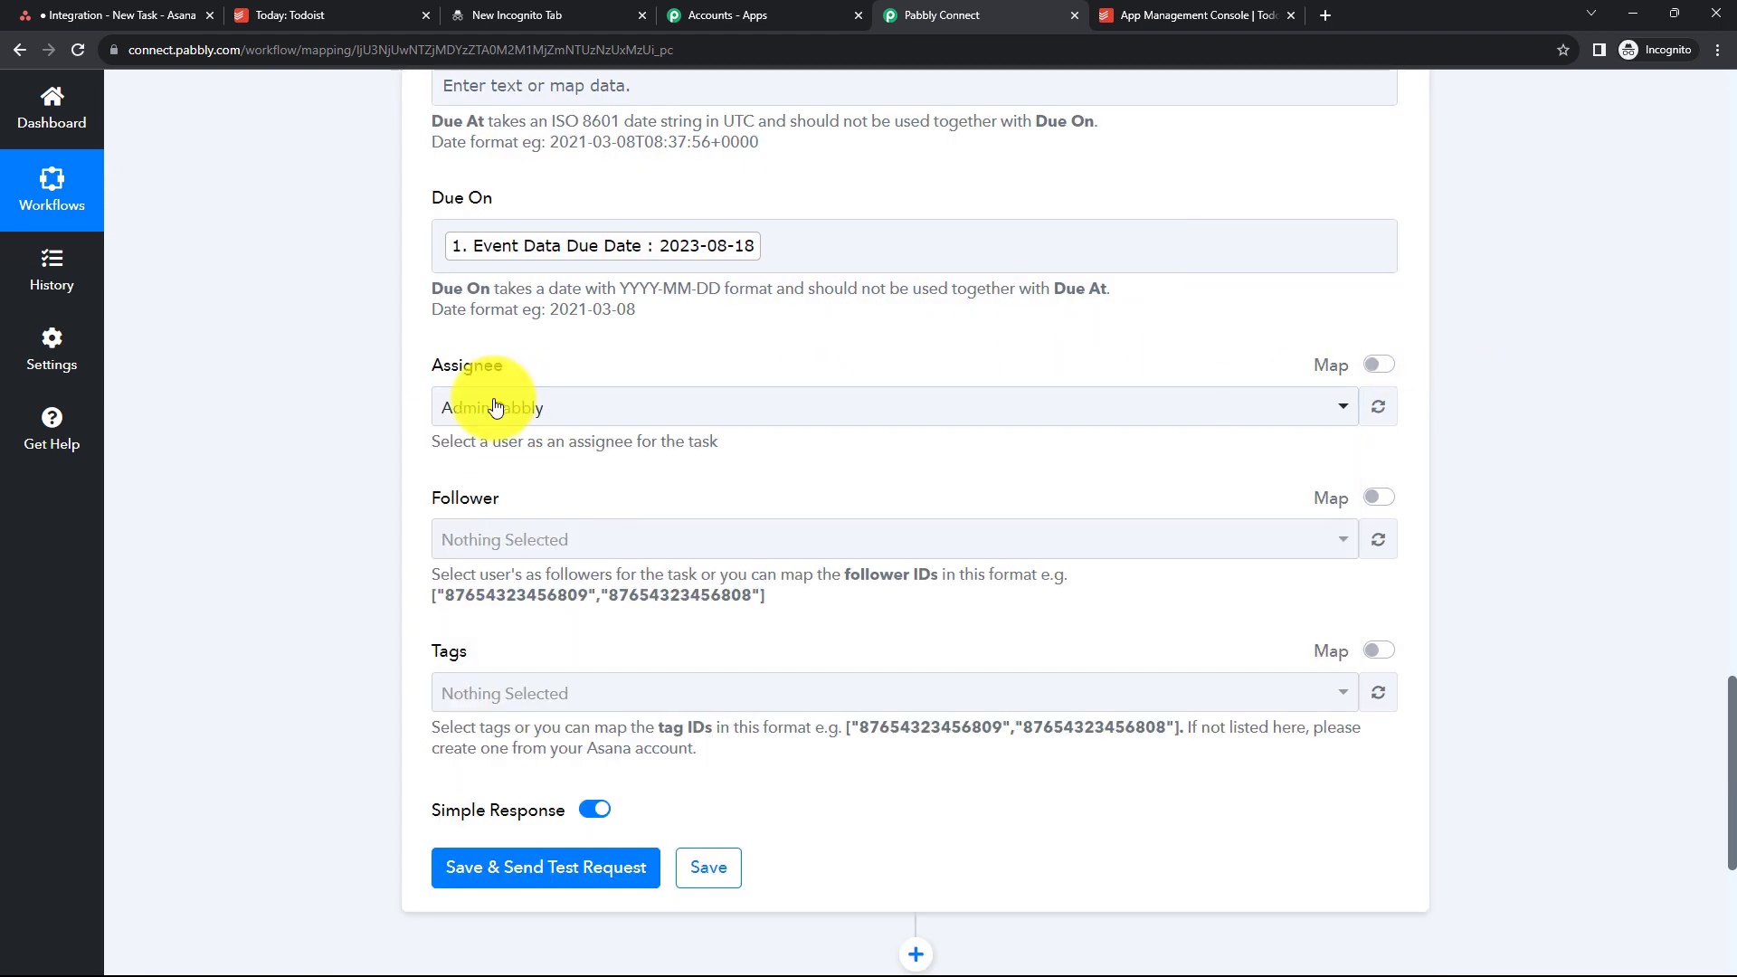
# - Save the Asana action and send a test request, then review the response
pyautogui.scroll(-5, 489, 402)
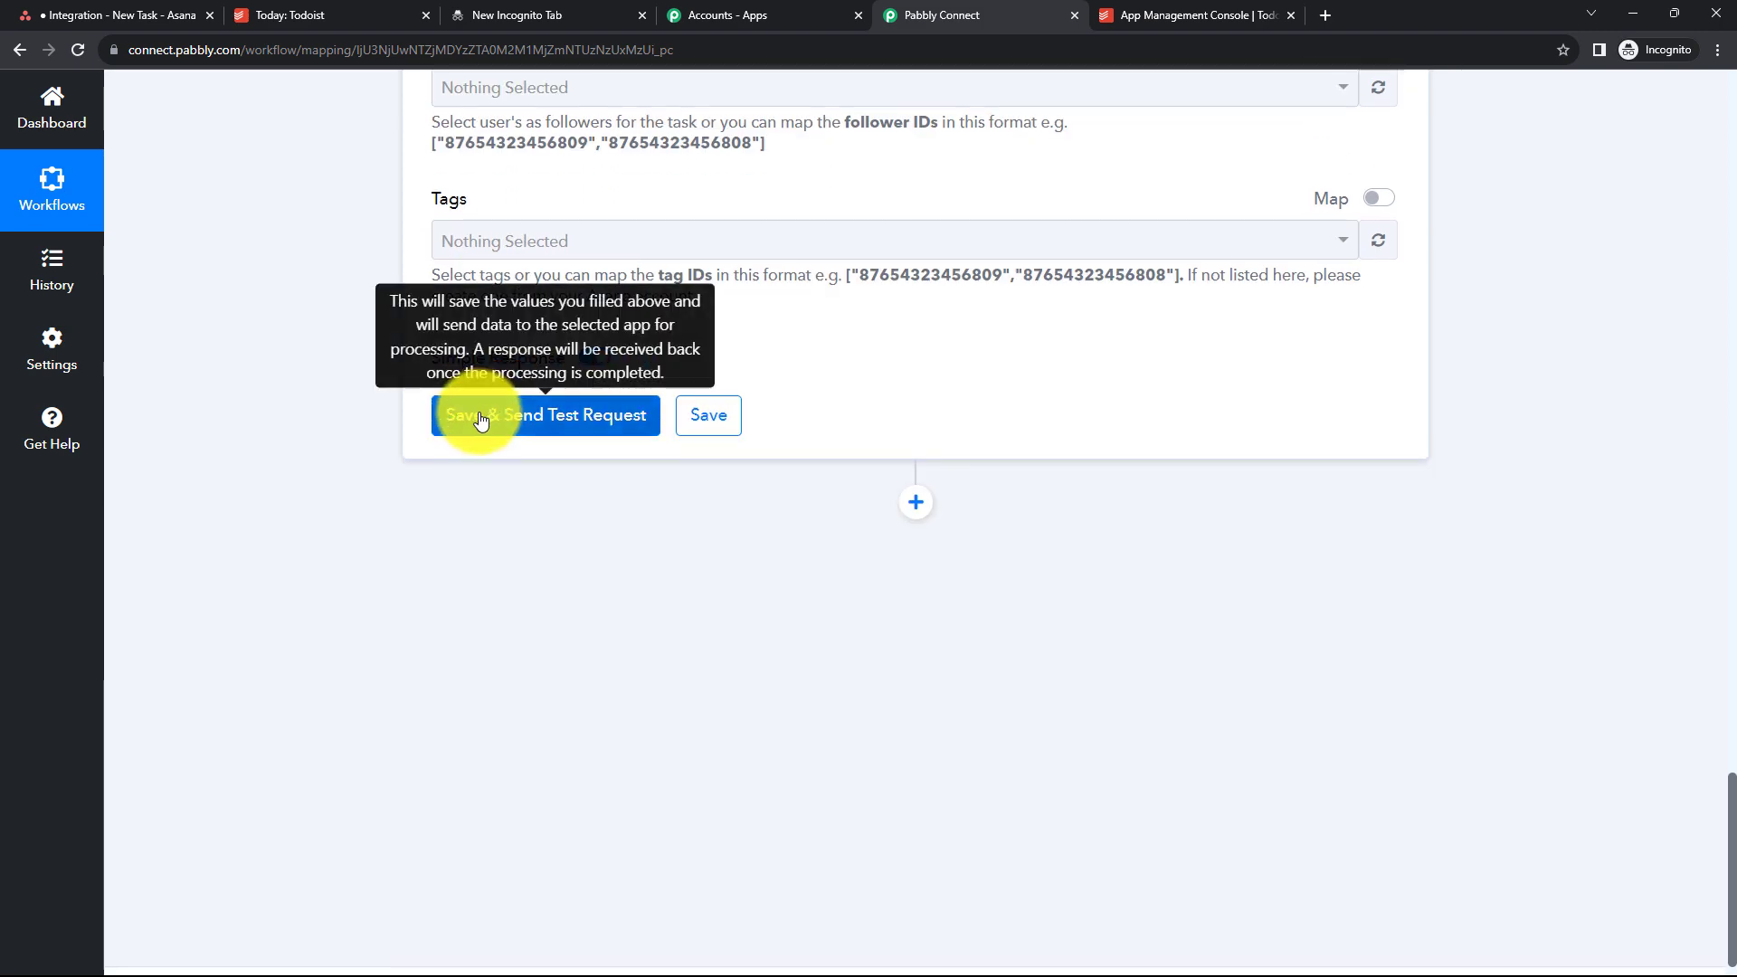
pyautogui.click(480, 419)
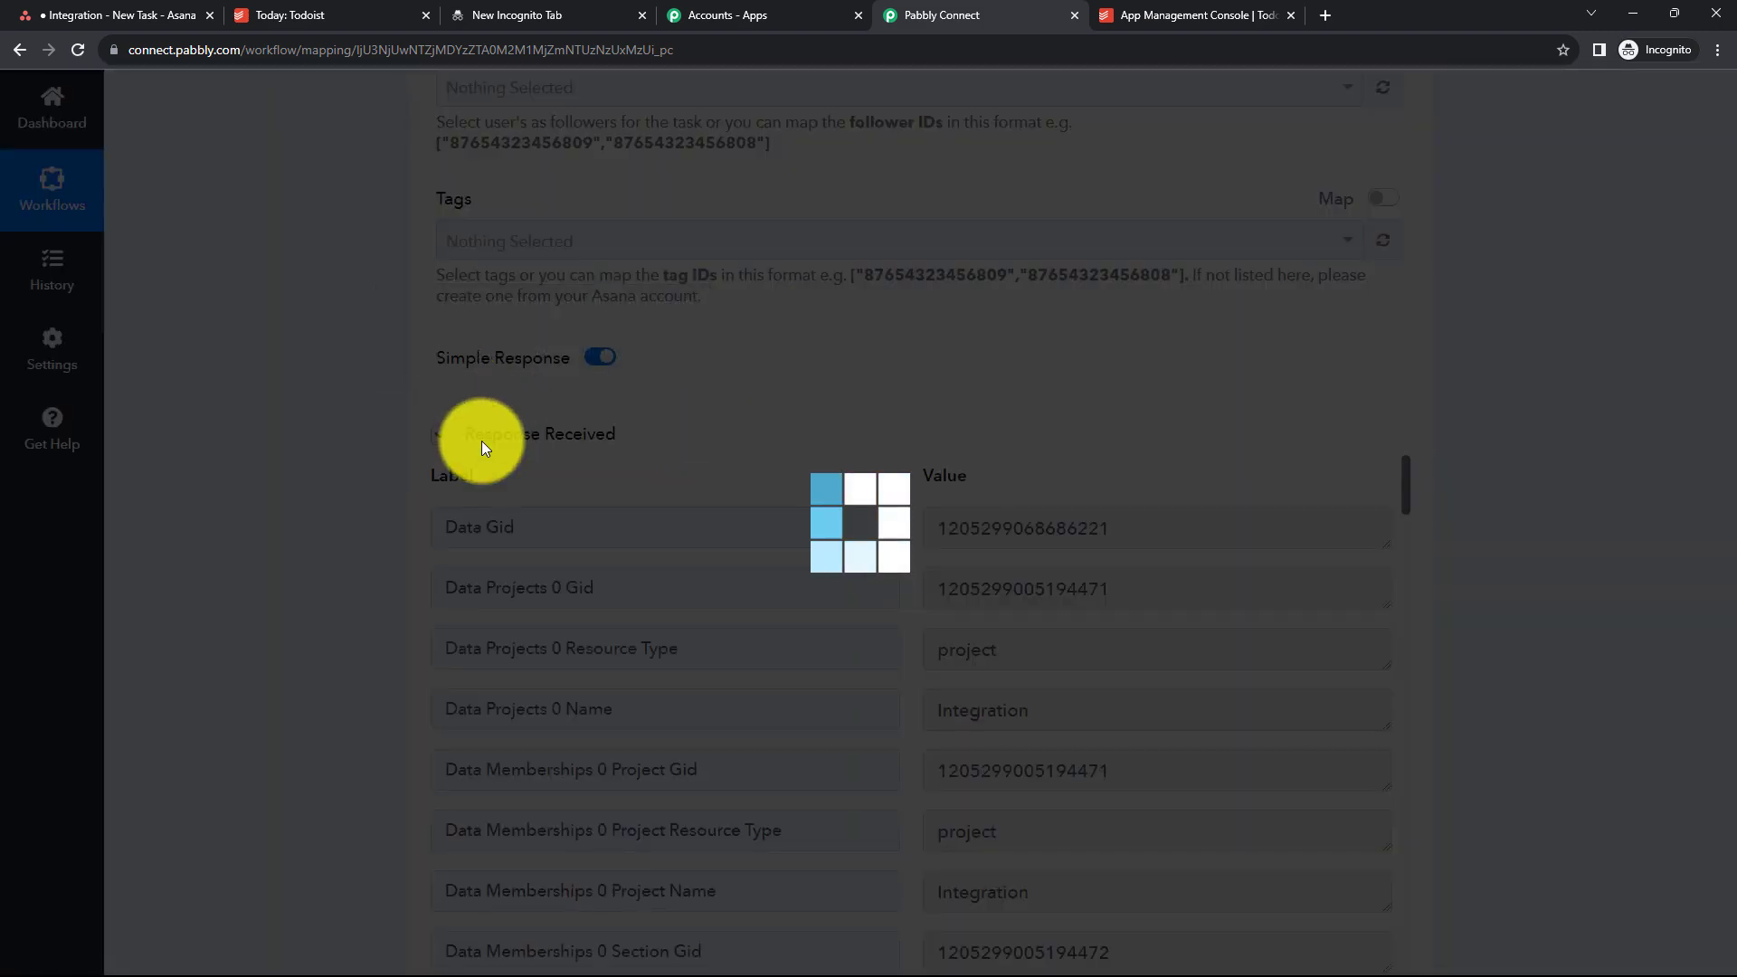
pyautogui.scroll(-1, 1226, 667)
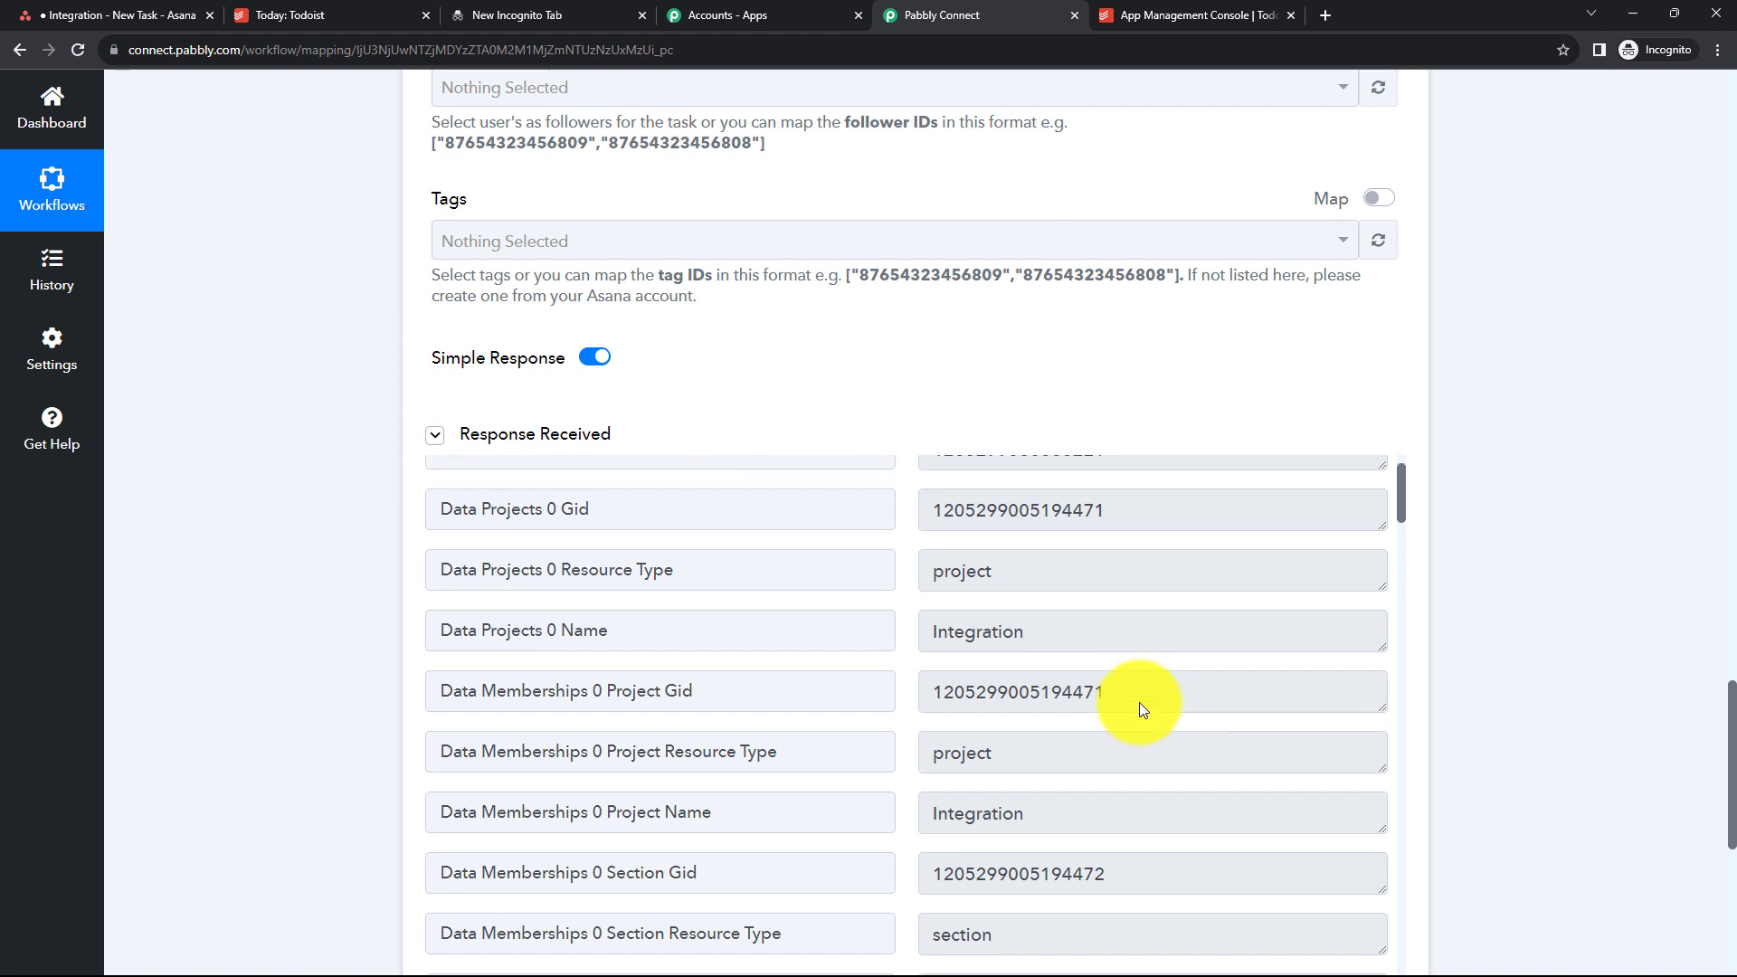
pyautogui.scroll(1, 1138, 702)
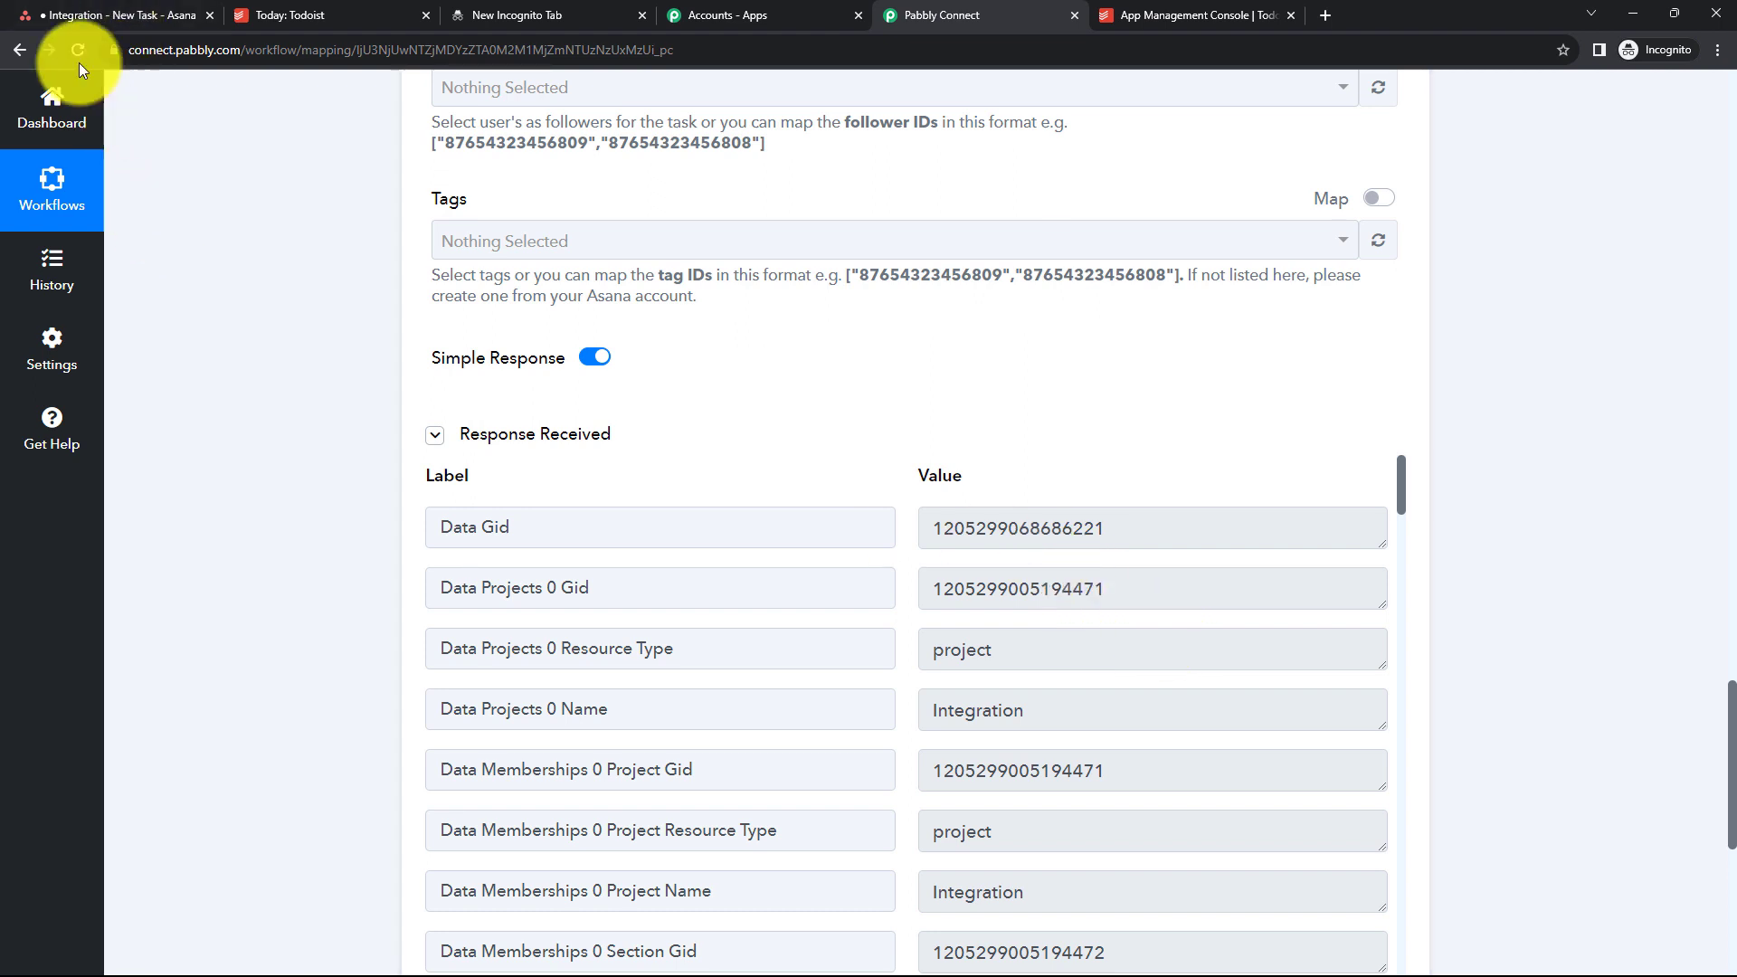
# - Switch to Asana, open the Team Discussion task in the Integration project to check it, then return to the workflow
pyautogui.click(84, 15)
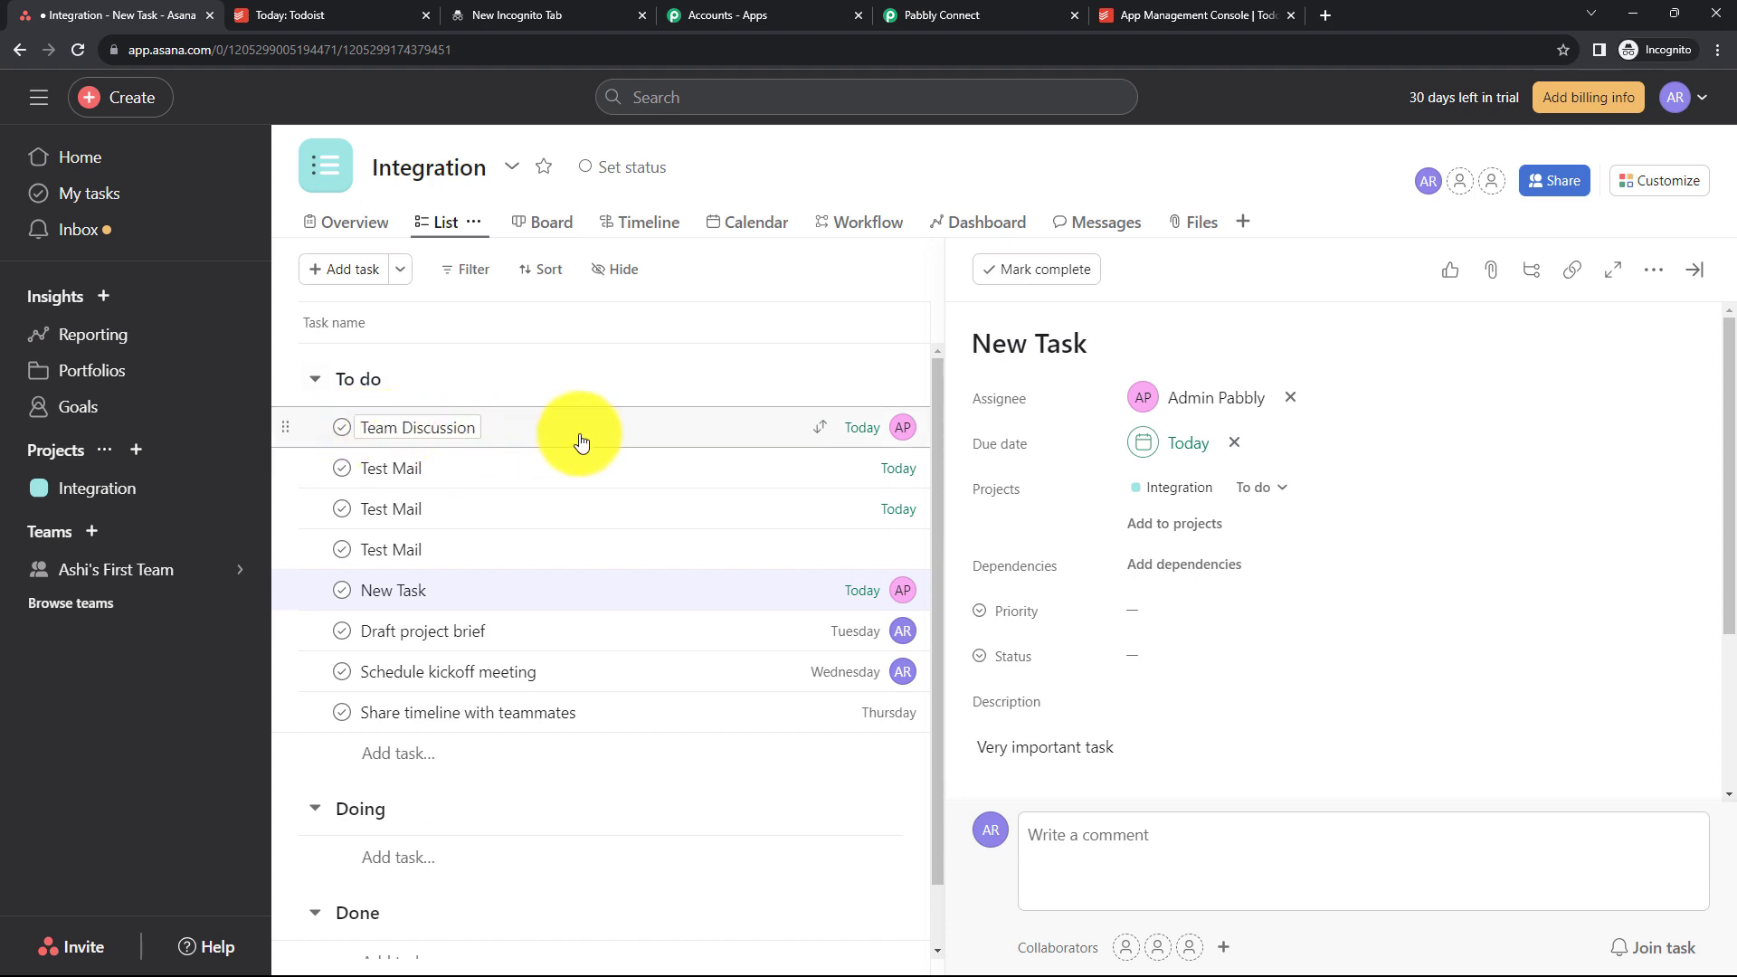
pyautogui.click(504, 435)
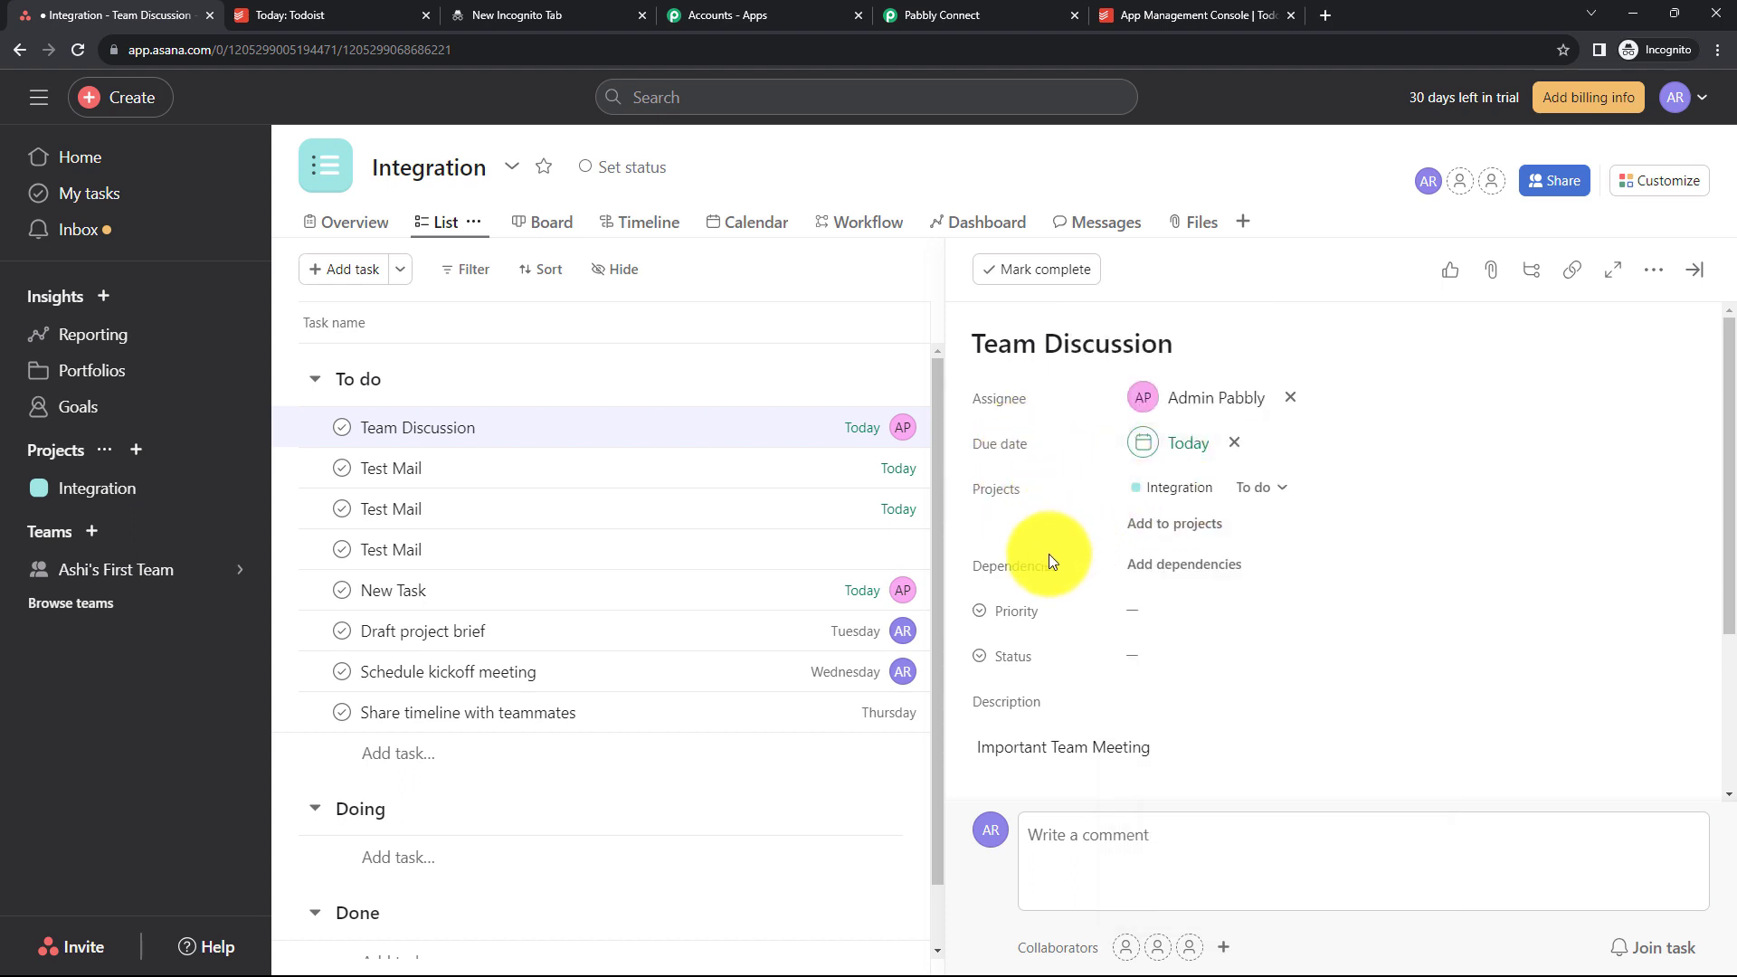
pyautogui.moveTo(1050, 556)
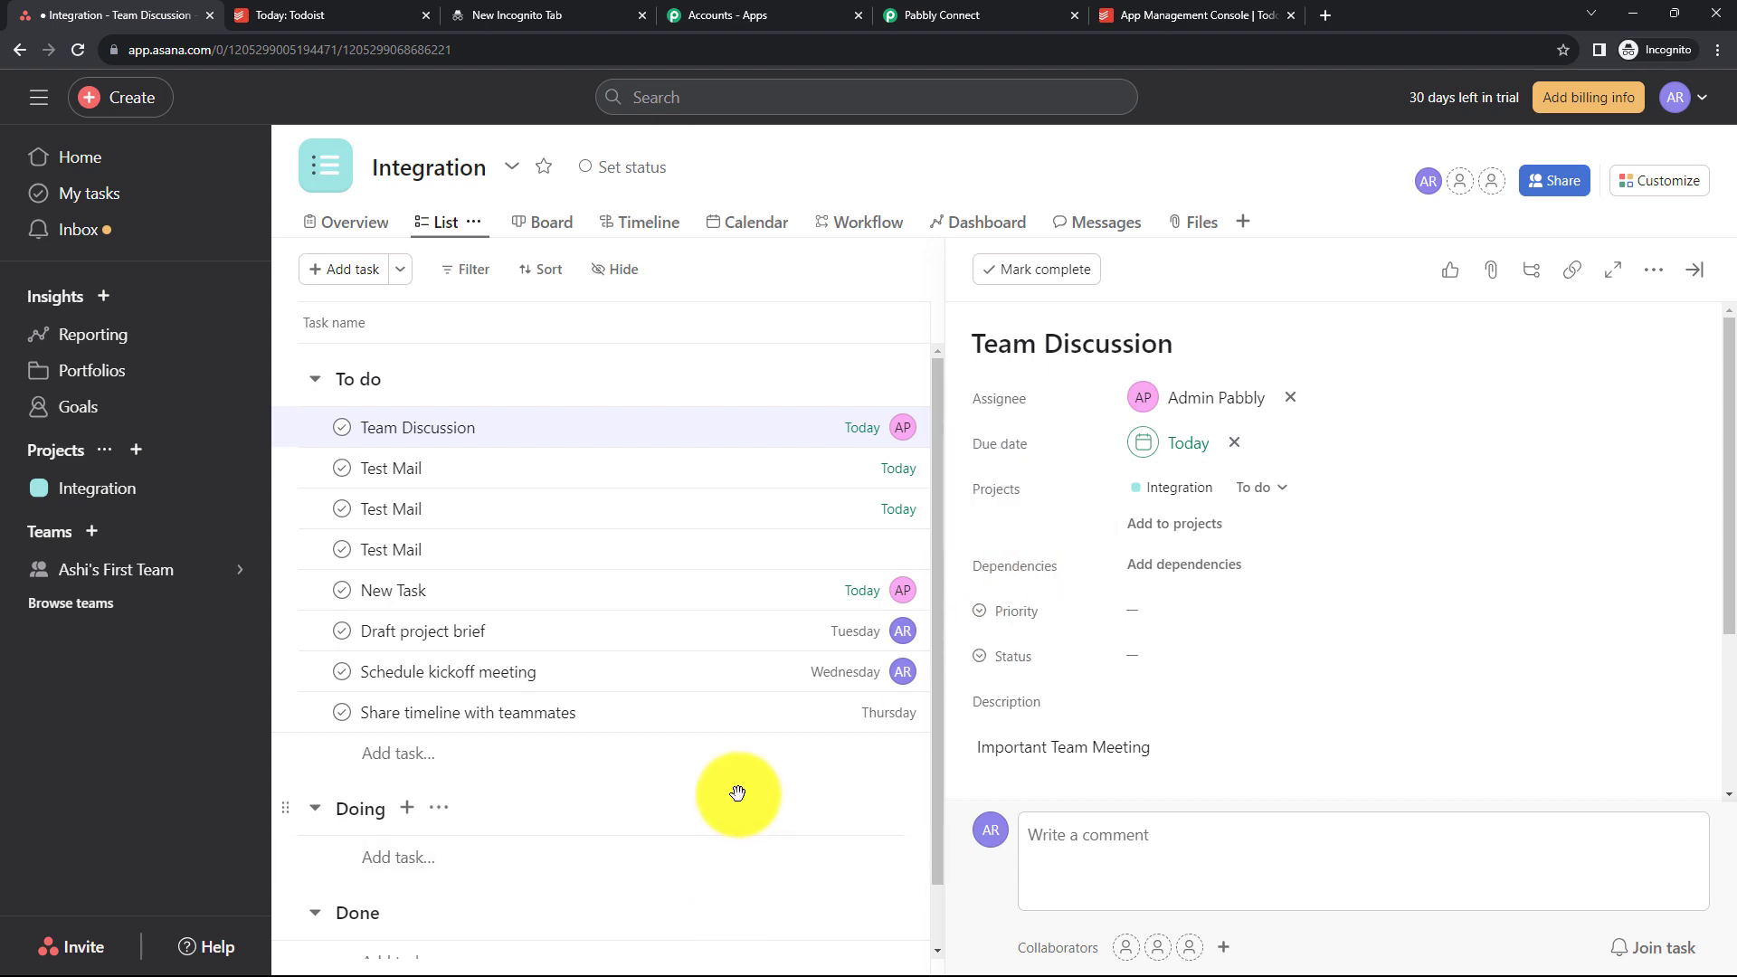
pyautogui.click(917, 15)
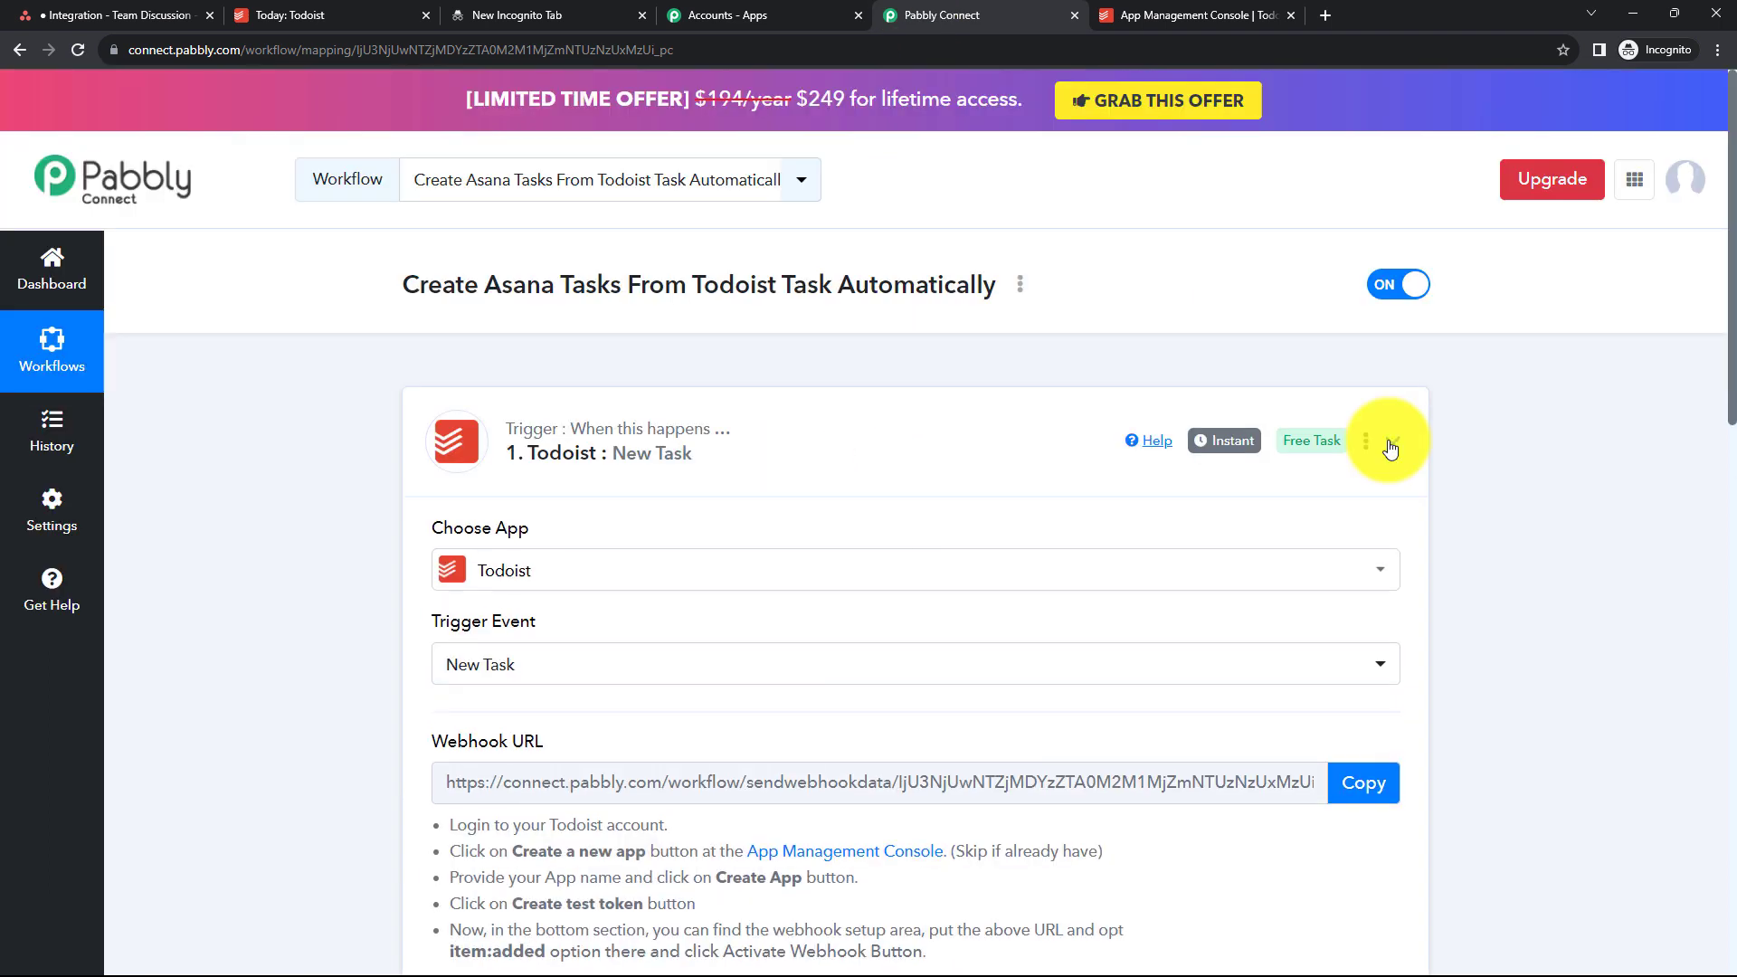
pyautogui.click(1283, 438)
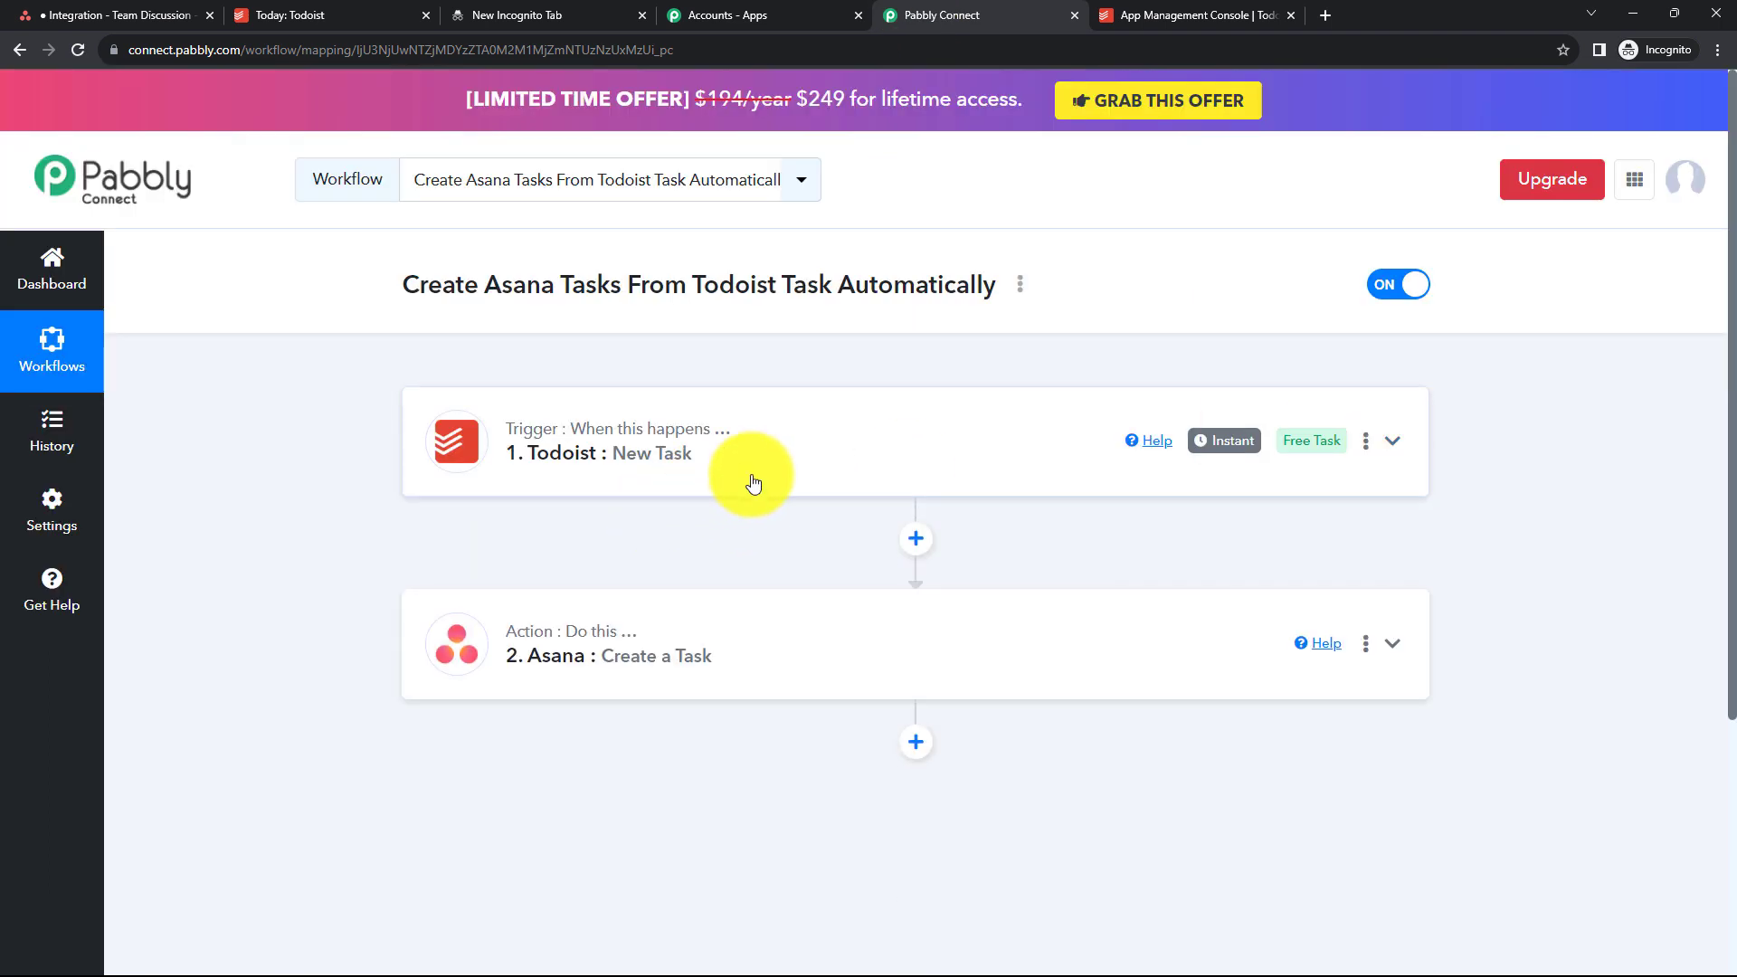